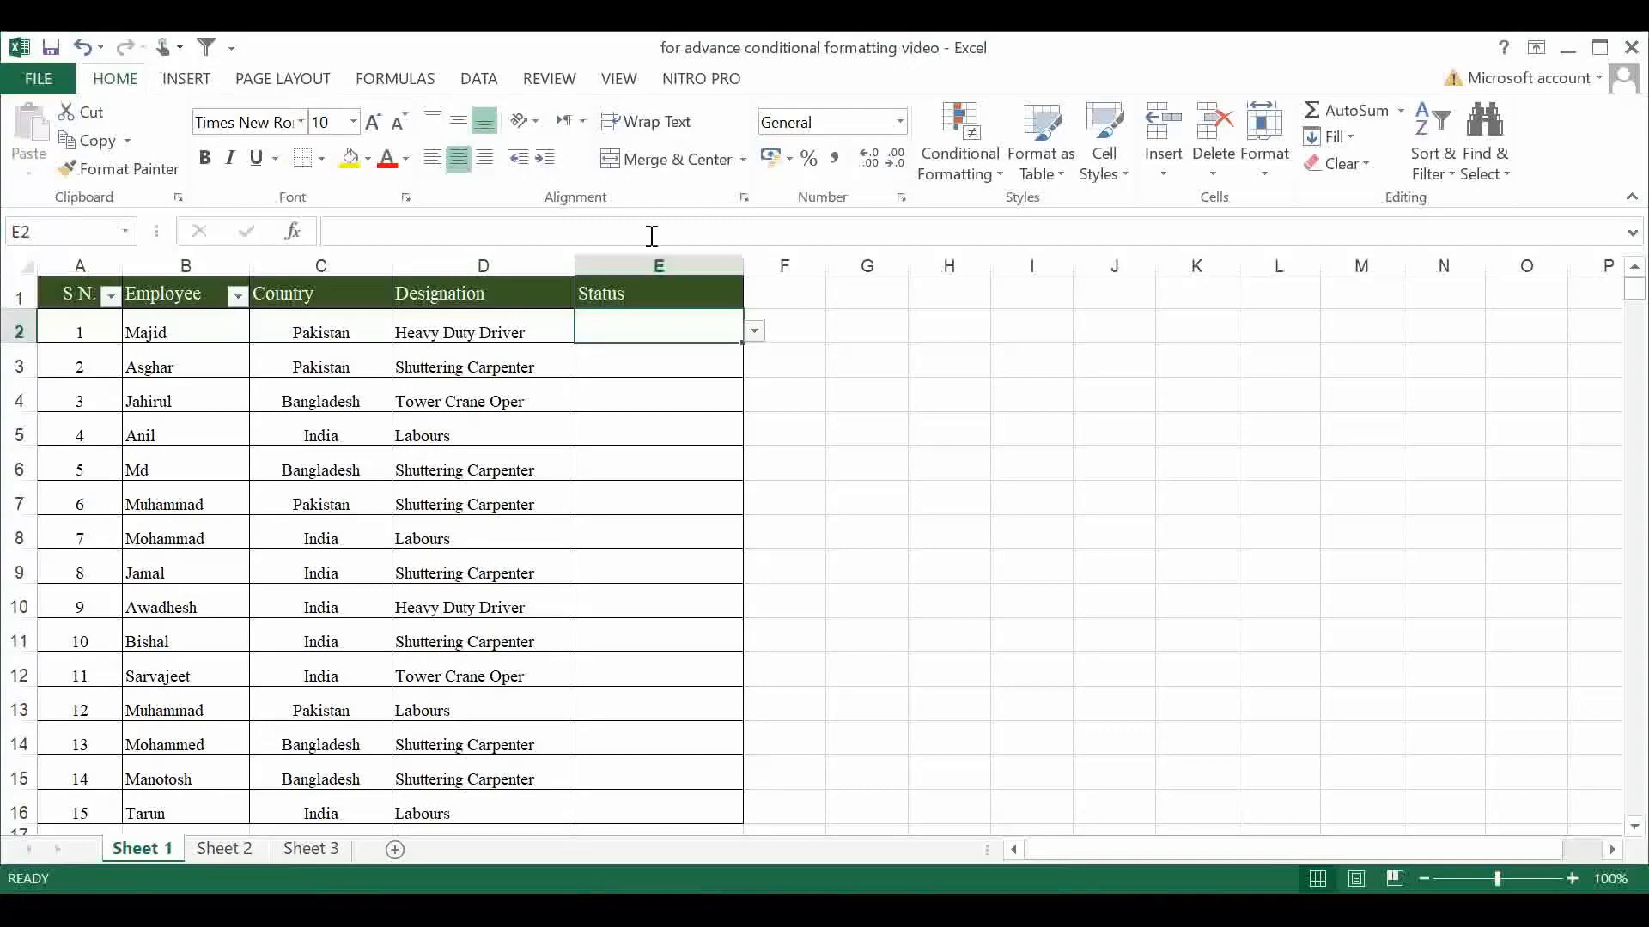
# Choose Interview as the first employee's status on Sheet 1 and Pakistan in cell G3 on Sheet 2.
pyautogui.click(755, 335)
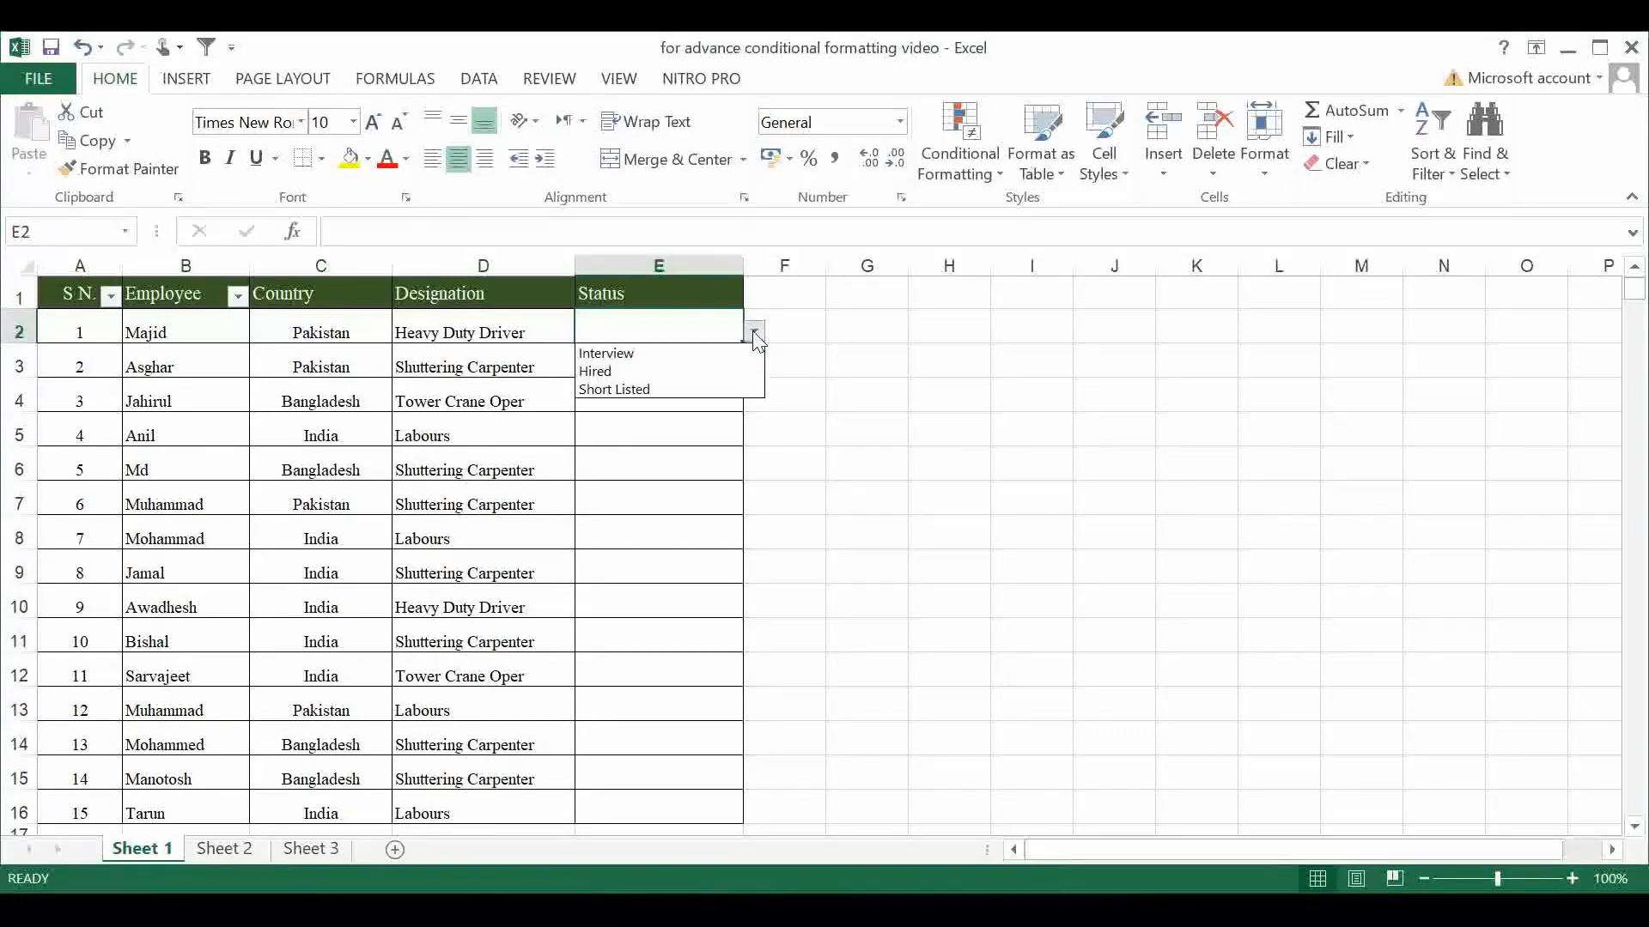
pyautogui.click(621, 351)
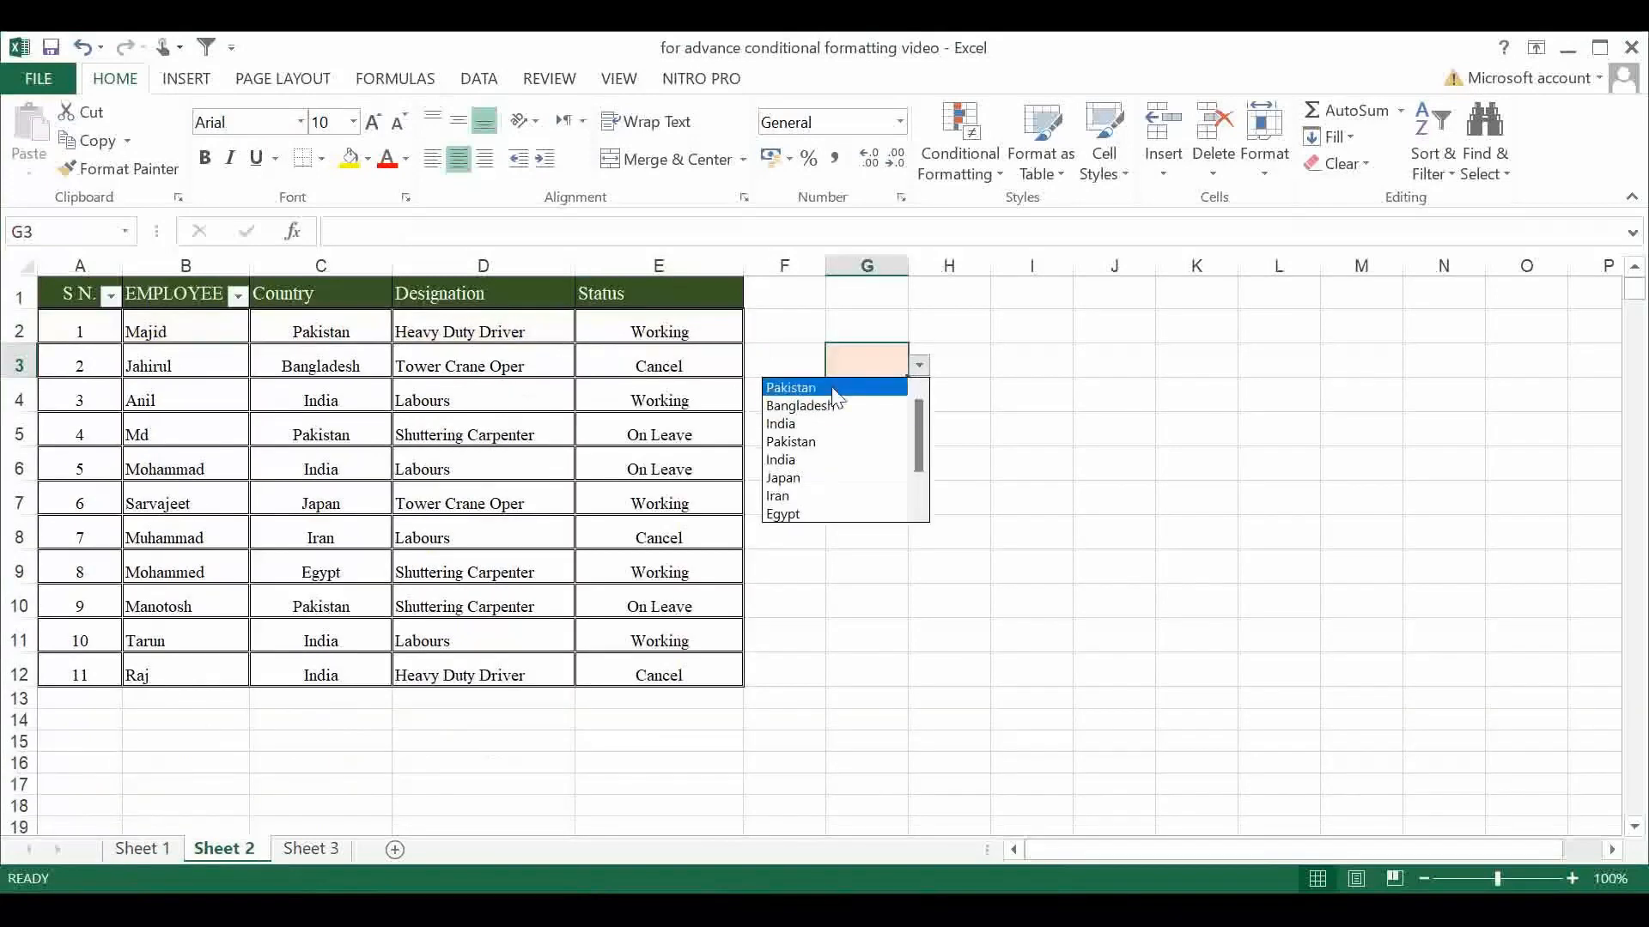
pyautogui.click(828, 386)
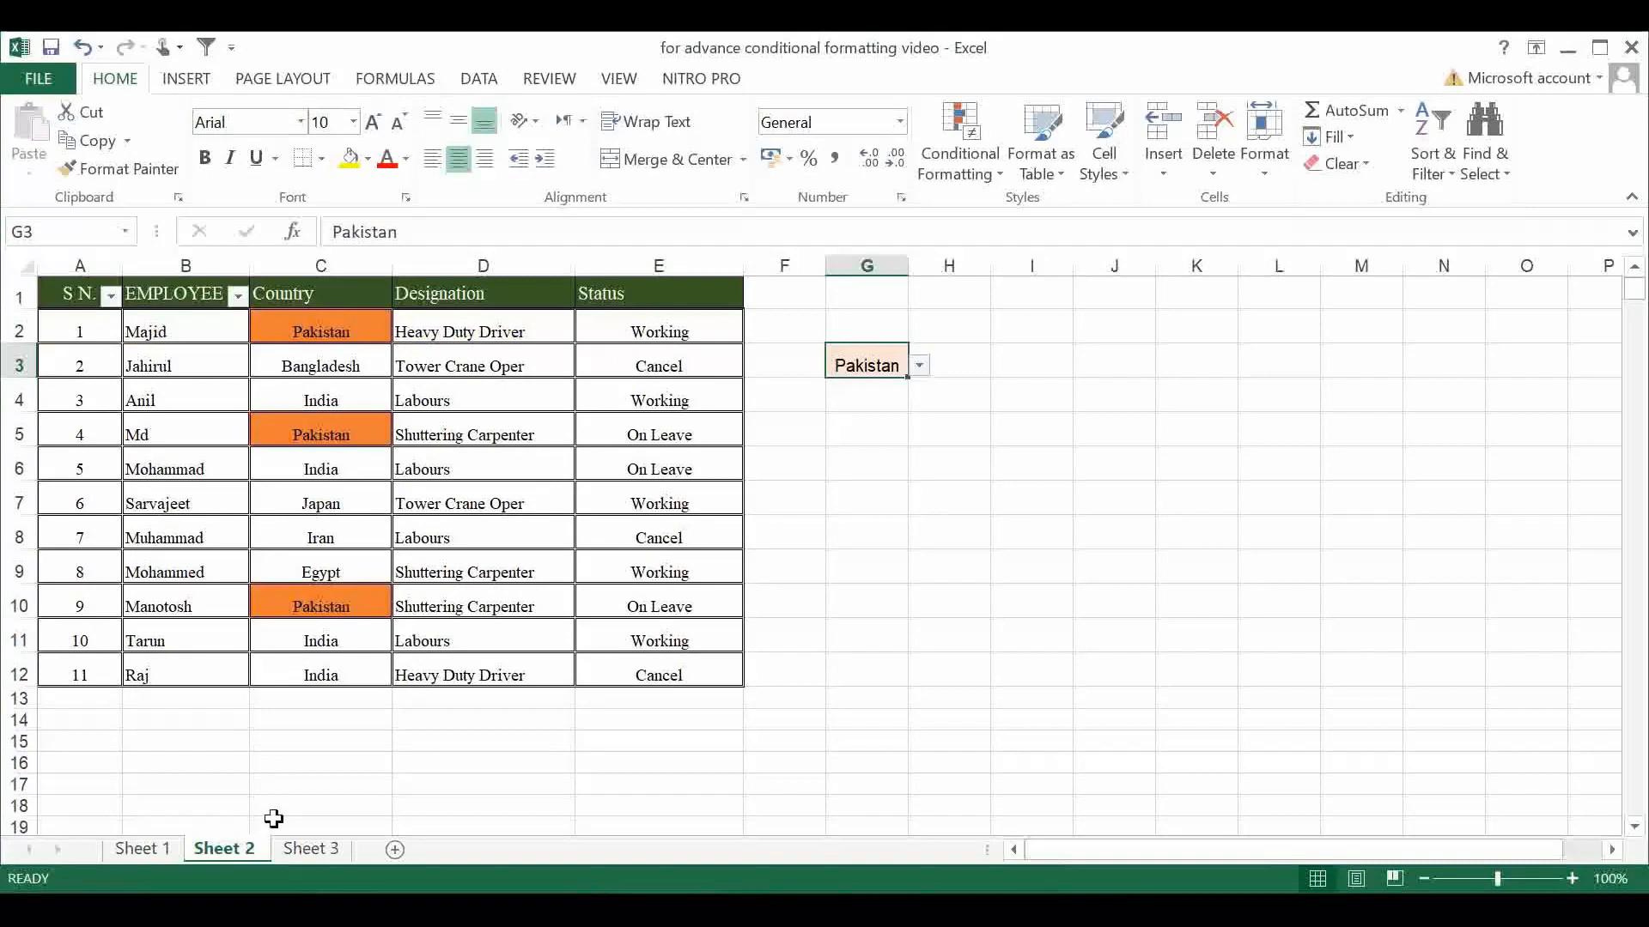
# On Sheet 3, choose the S N. entry from the drop-down list in cell G3.
pyautogui.click(303, 848)
pyautogui.click(887, 359)
pyautogui.click(918, 367)
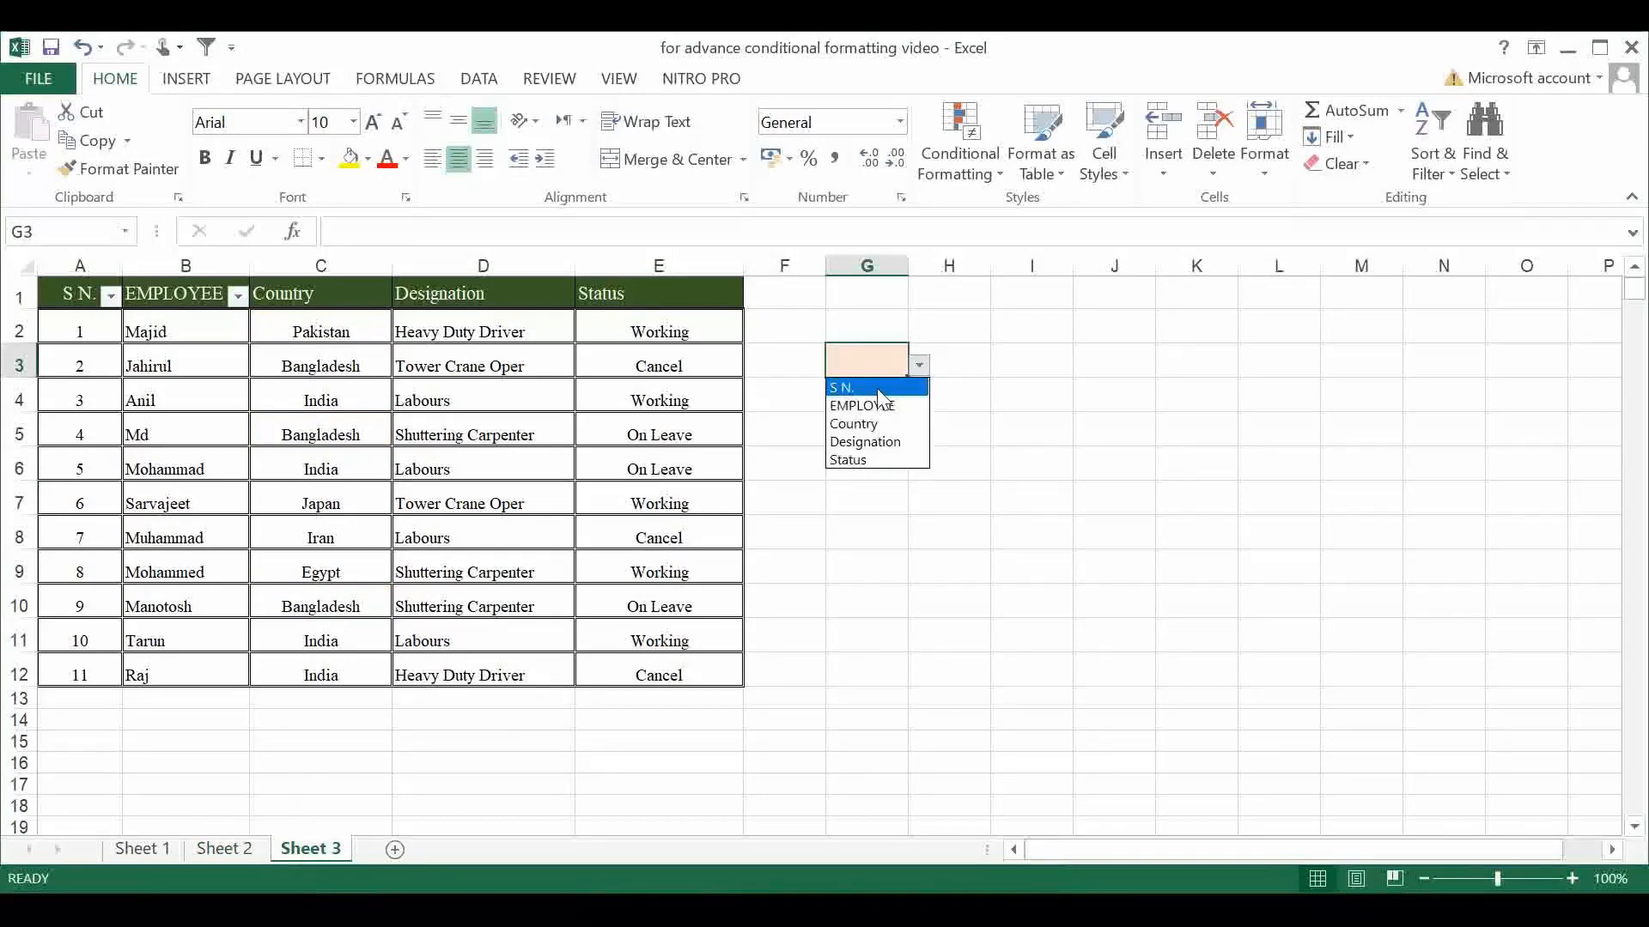
pyautogui.click(882, 388)
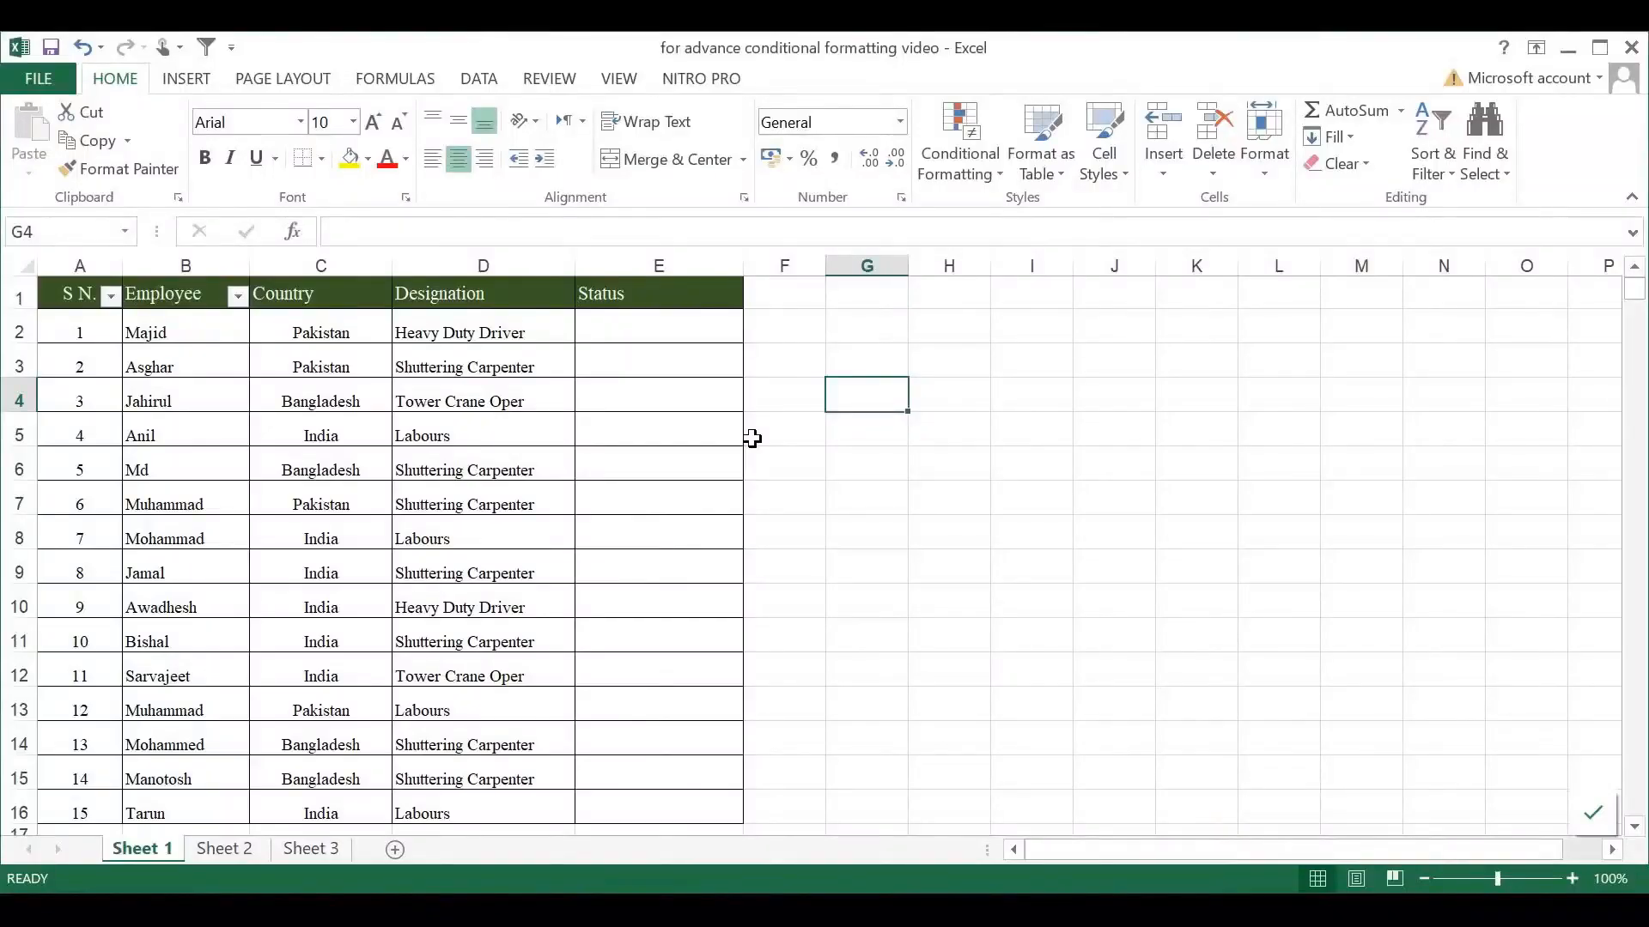
pyautogui.click(833, 451)
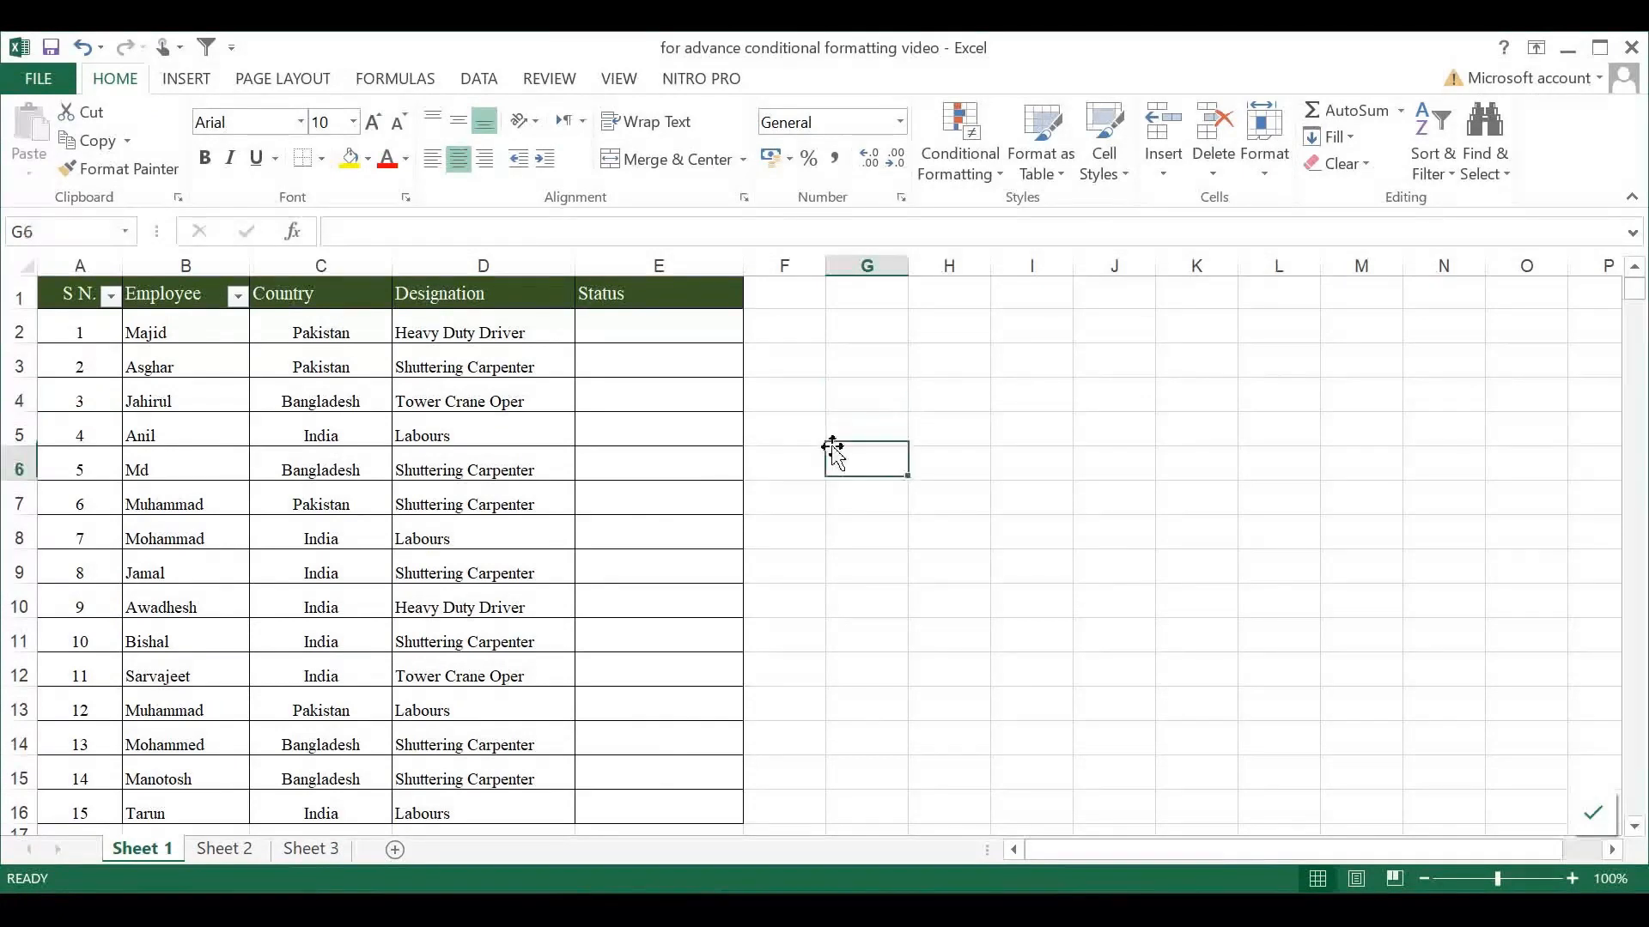
pyautogui.click(841, 400)
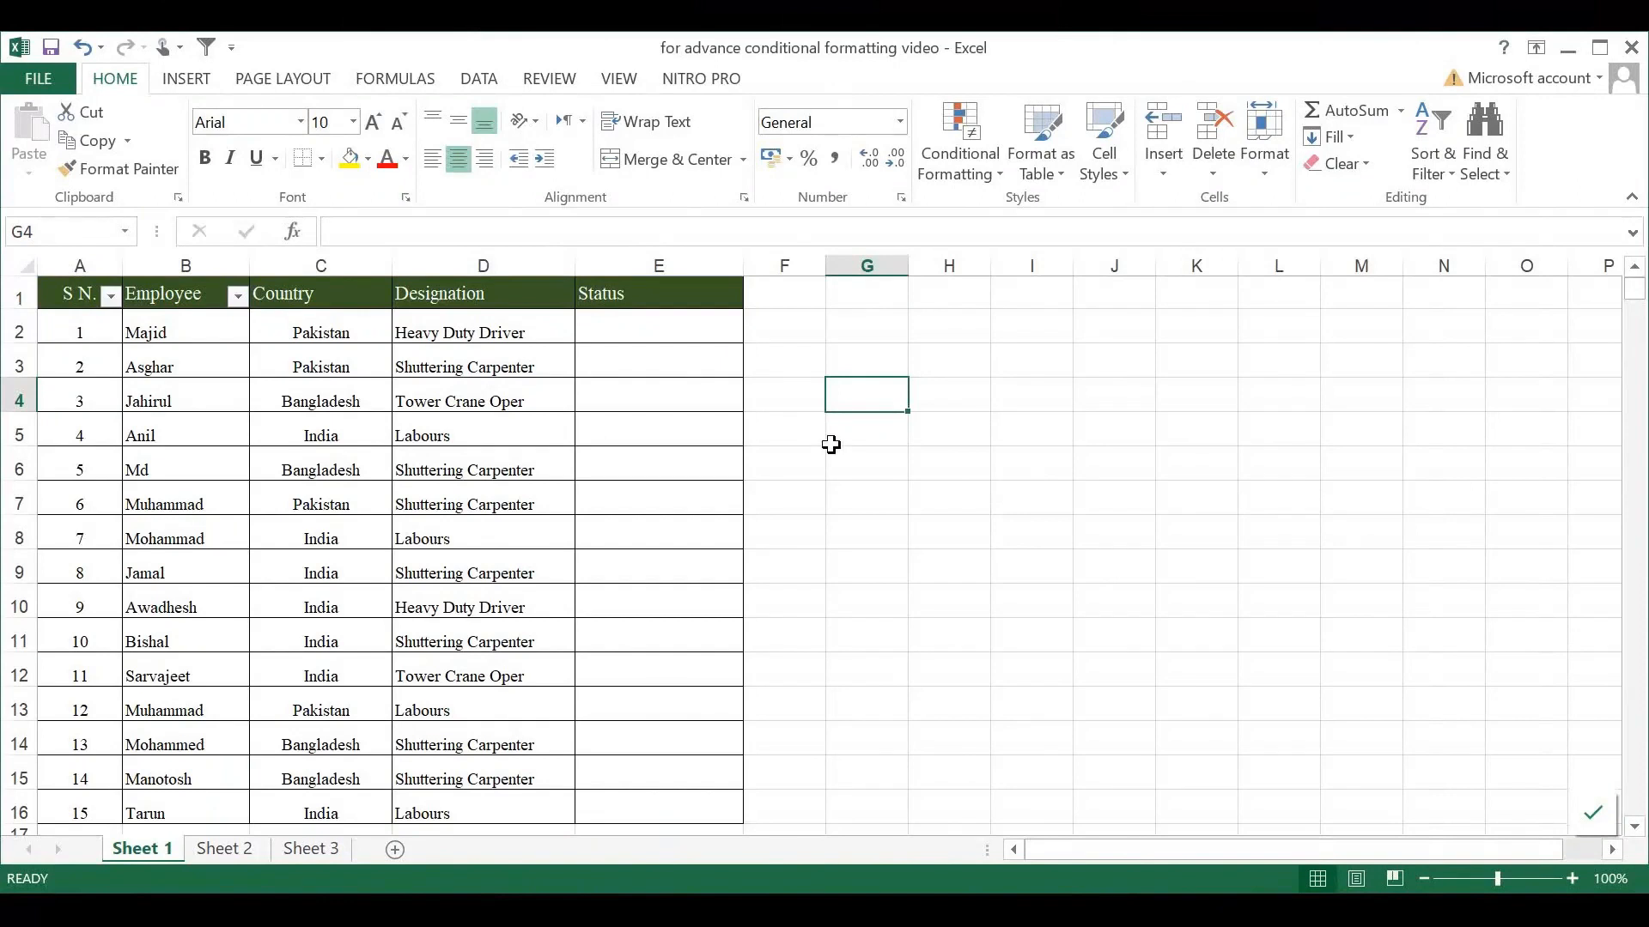
pyautogui.click(833, 457)
pyautogui.click(841, 393)
pyautogui.click(848, 456)
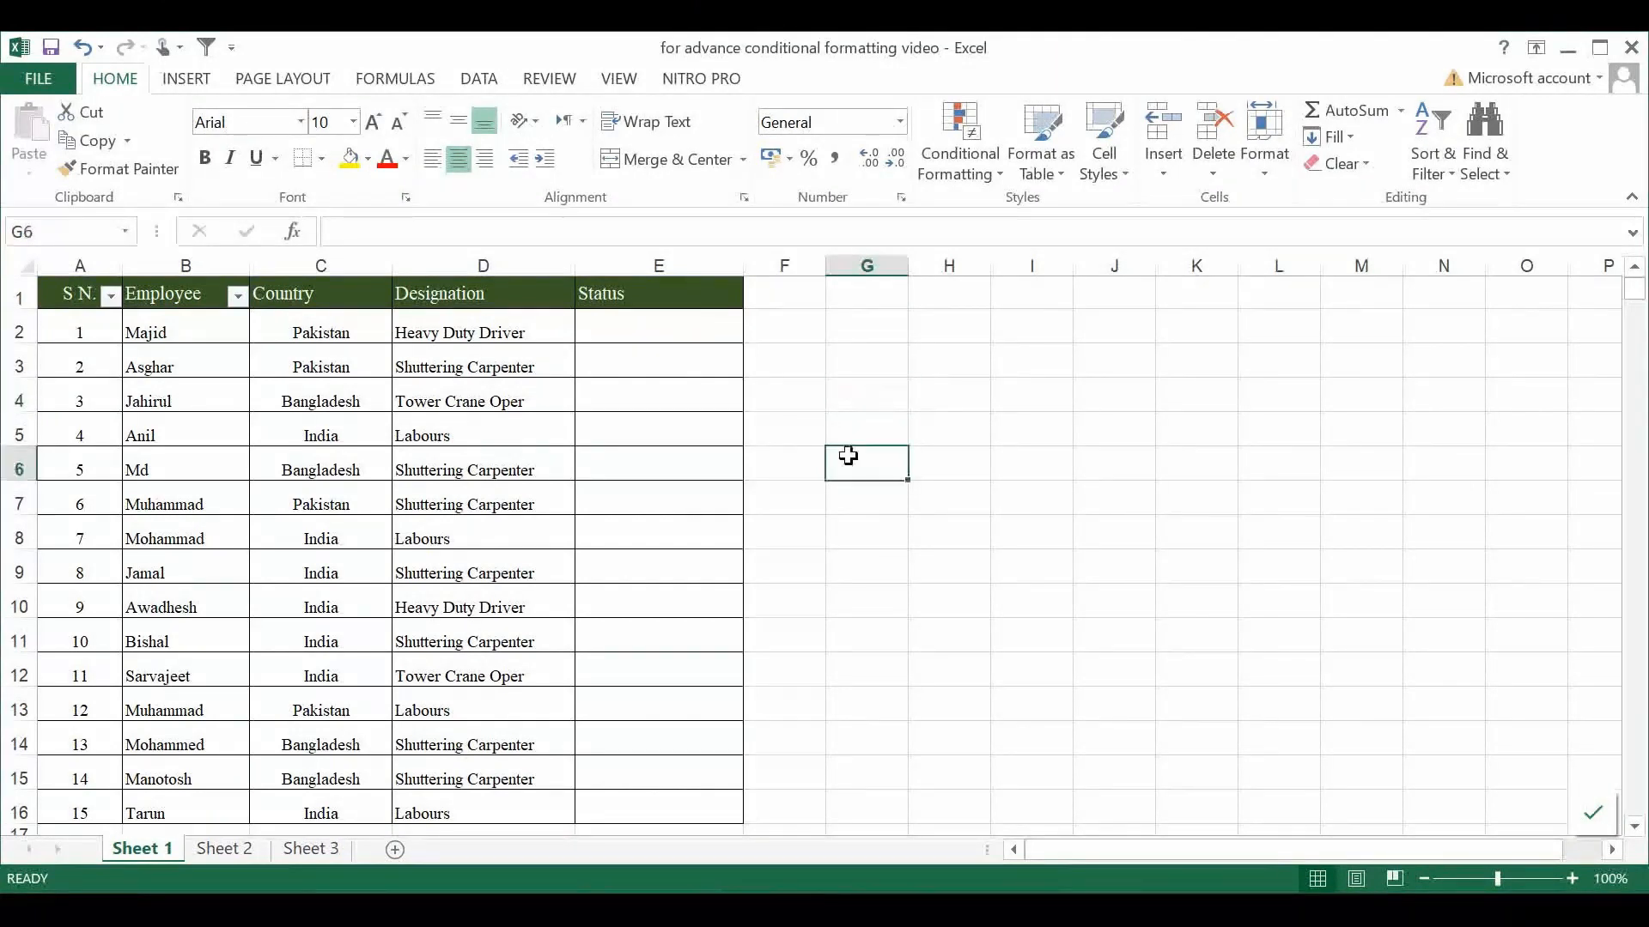
# Add a List data validation to cell G4 on Sheet 1, using the Country column range =$C$1:$C$16 as its source.
pyautogui.click(859, 394)
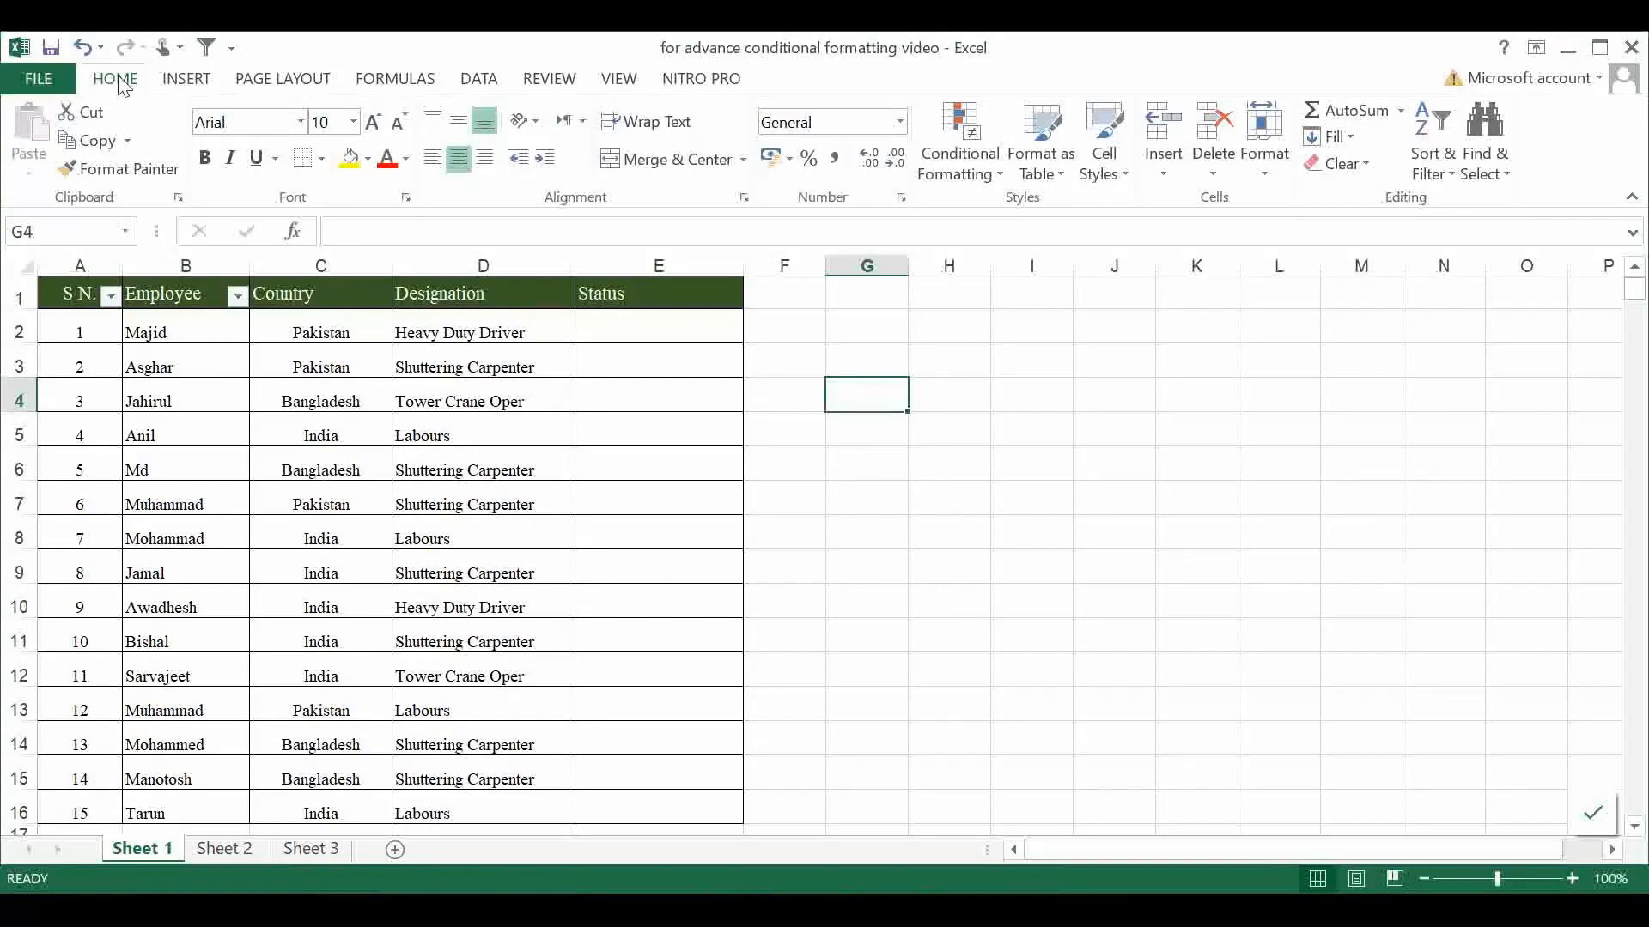
pyautogui.click(478, 79)
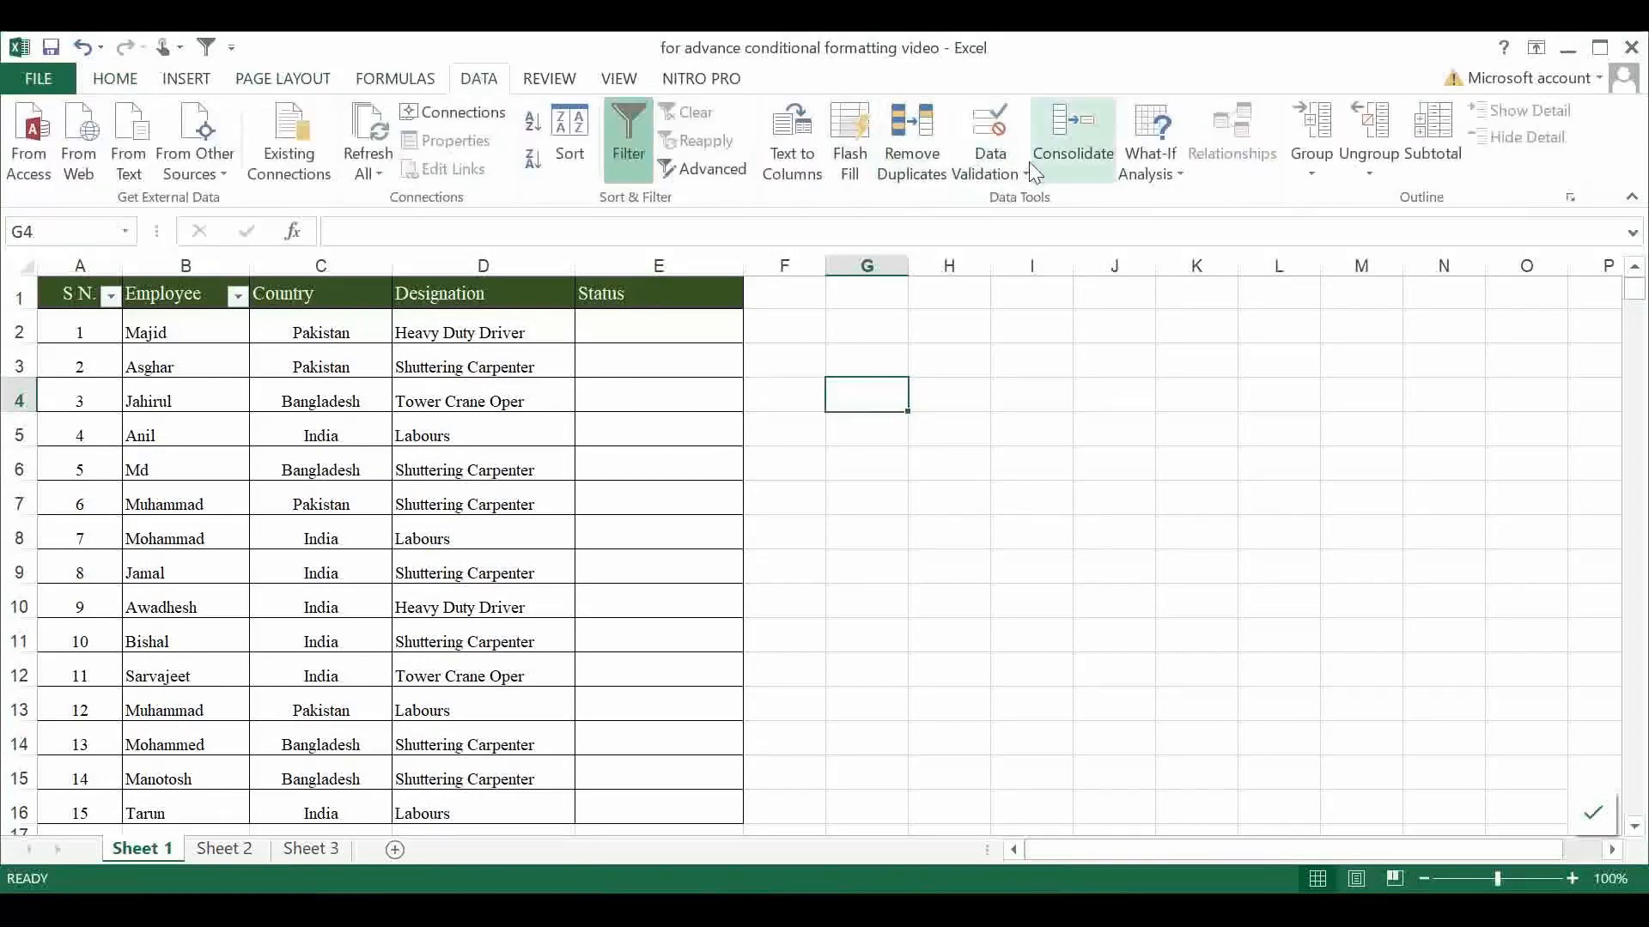
pyautogui.click(1005, 168)
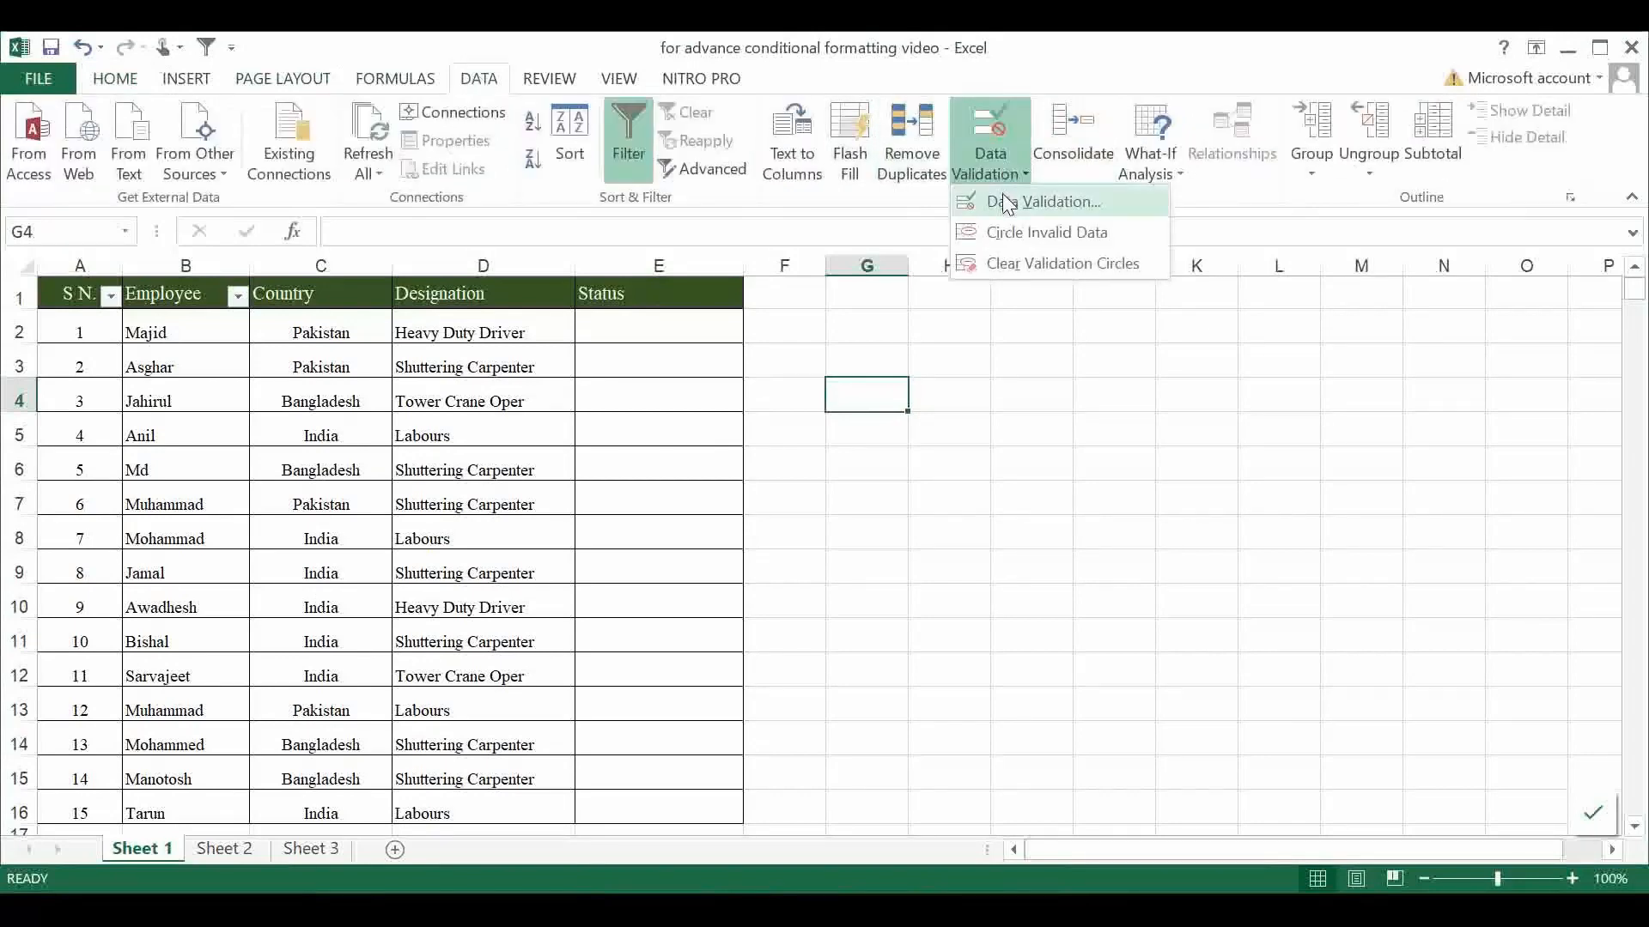
pyautogui.click(1002, 201)
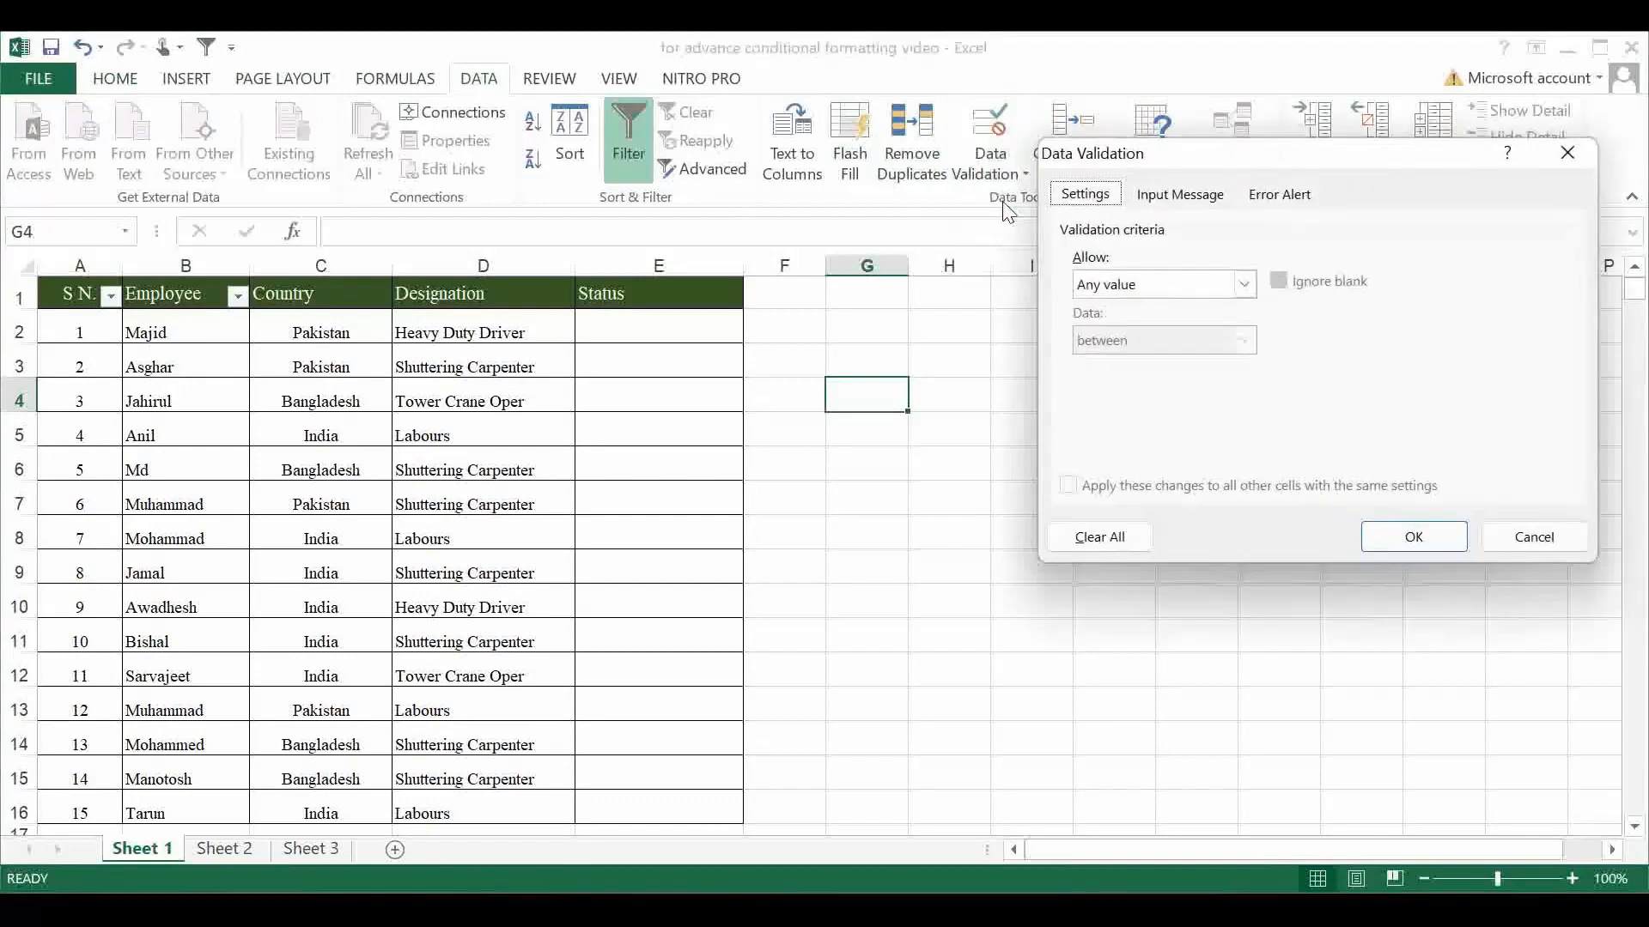
pyautogui.click(1159, 285)
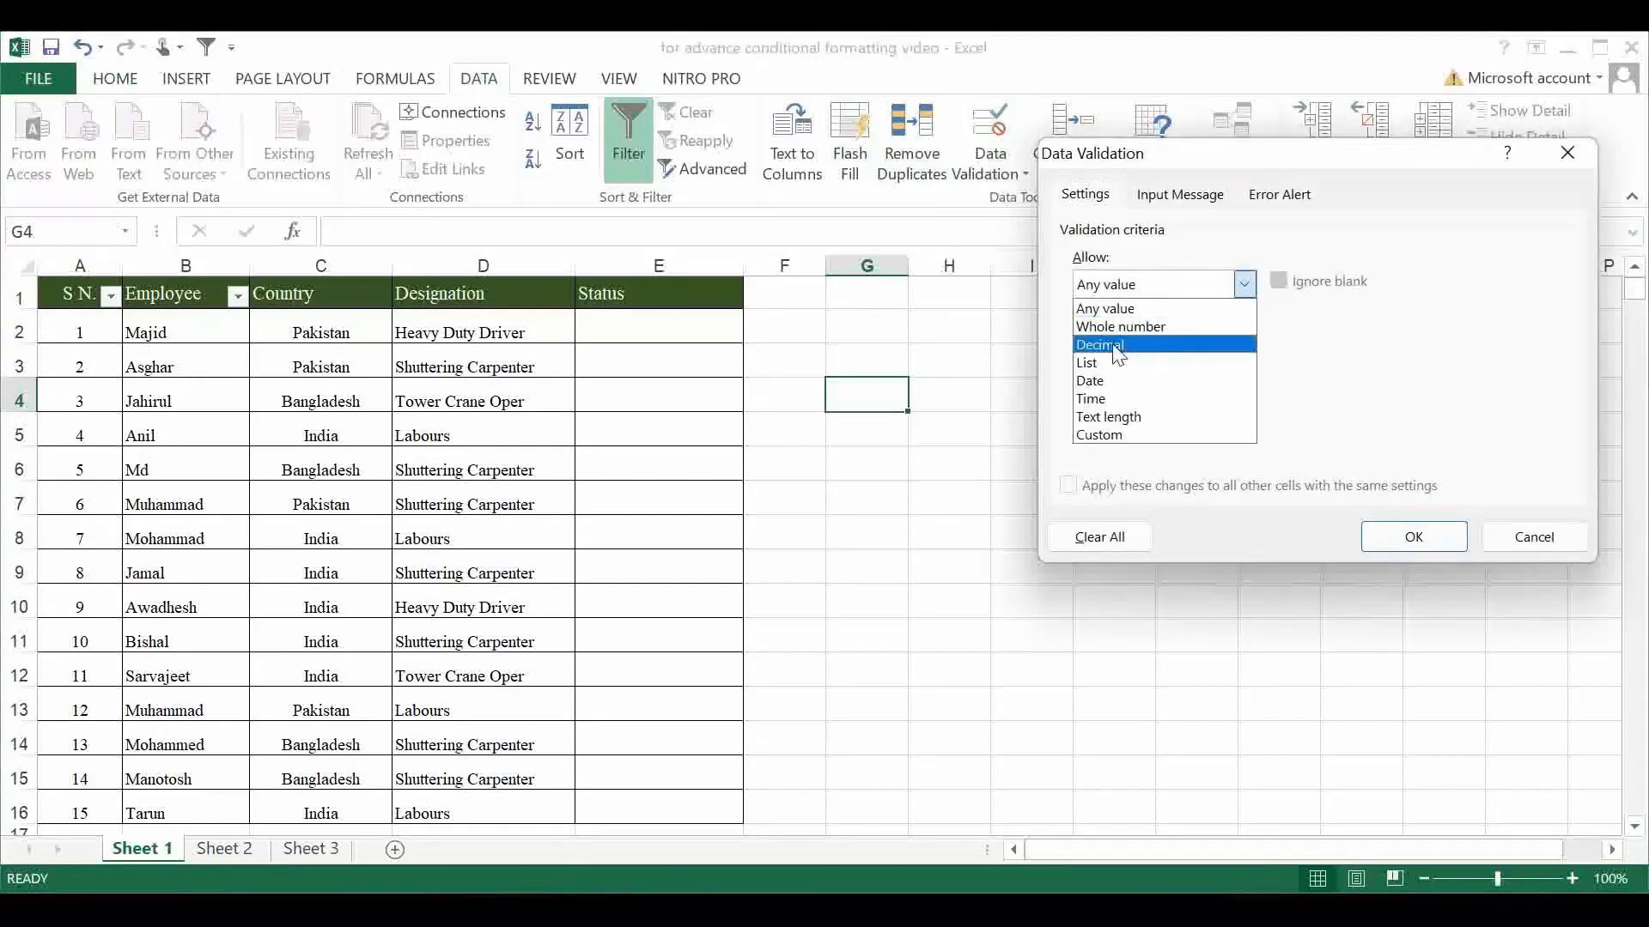
pyautogui.click(1097, 371)
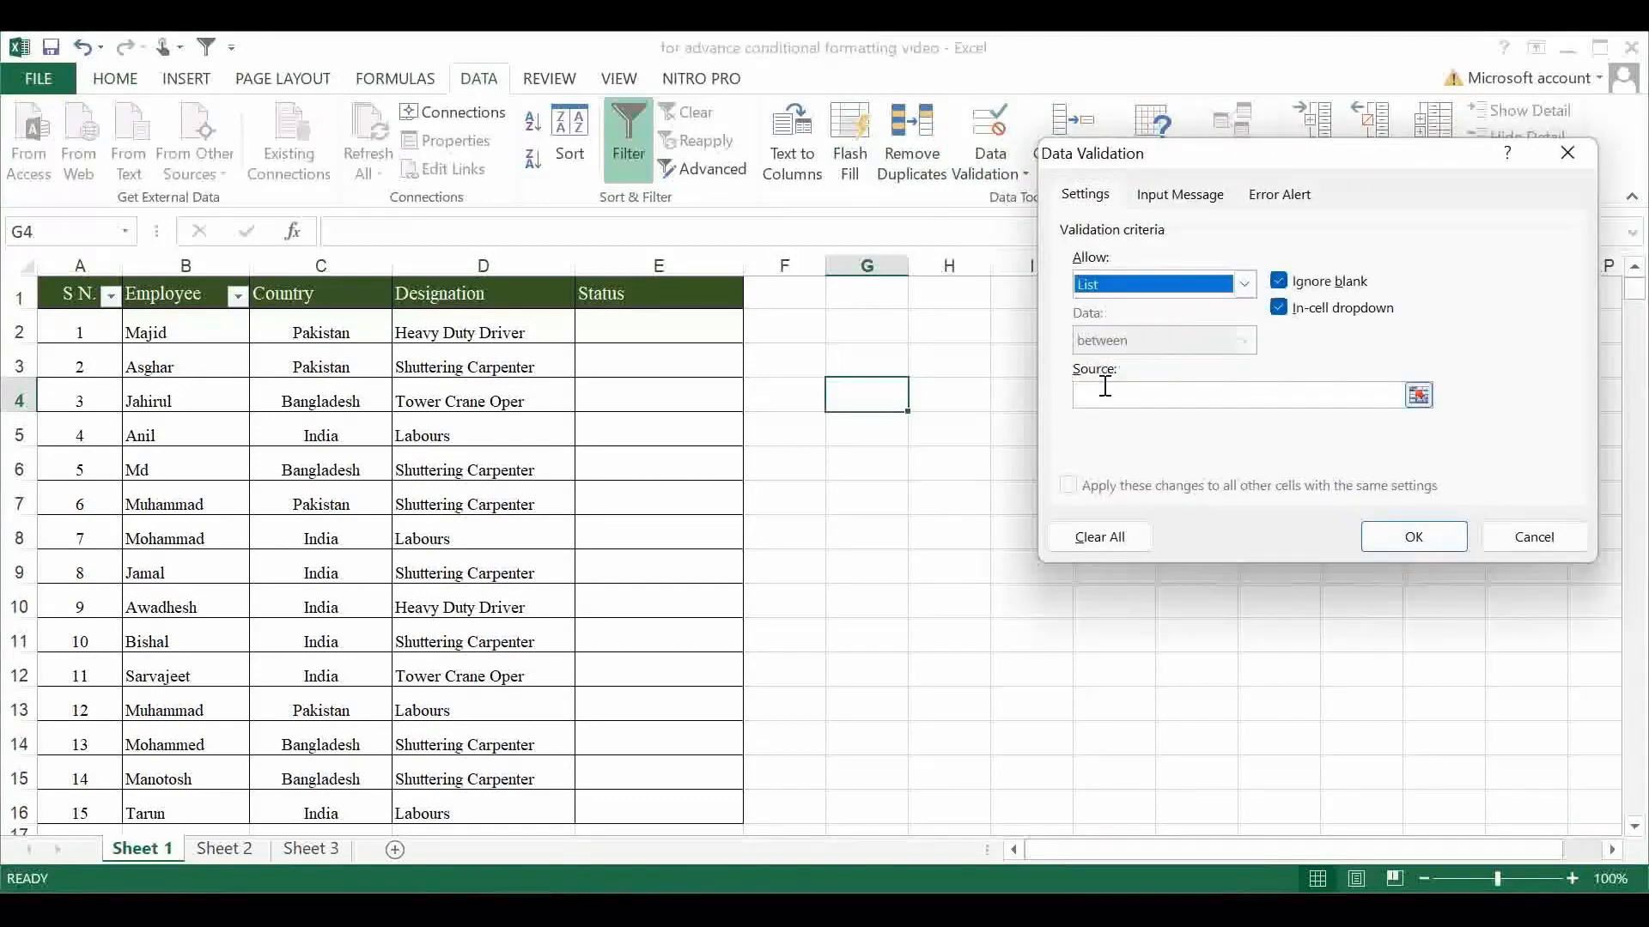
pyautogui.click(1105, 392)
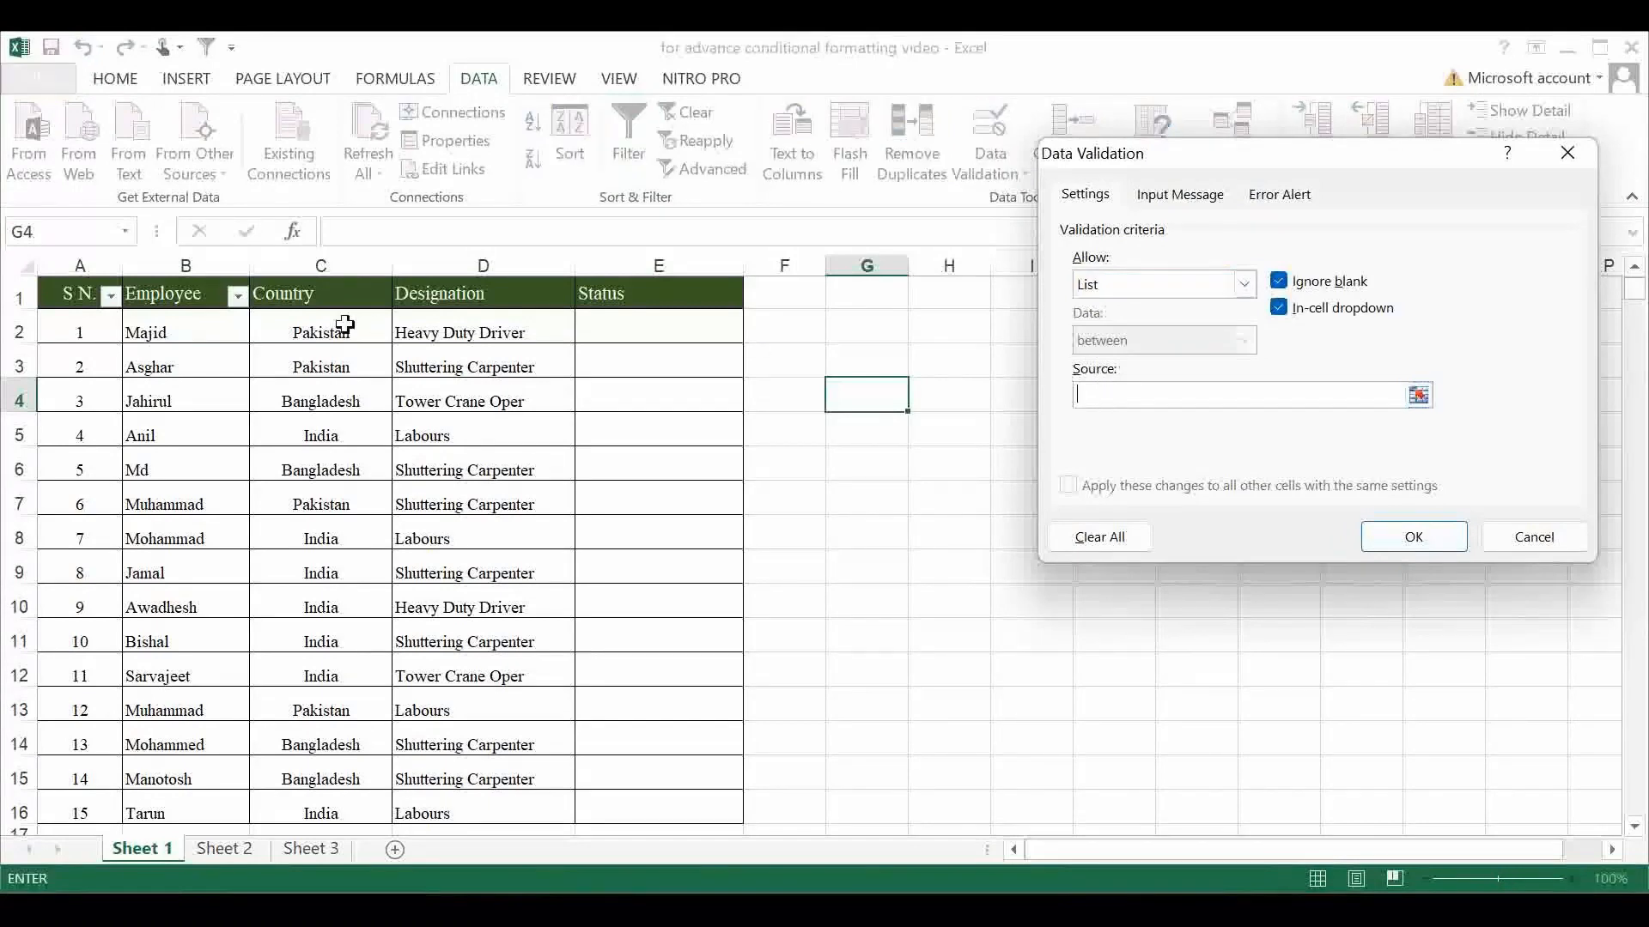
pyautogui.click(312, 295)
pyautogui.moveTo(312, 296); pyautogui.dragTo(290, 808)
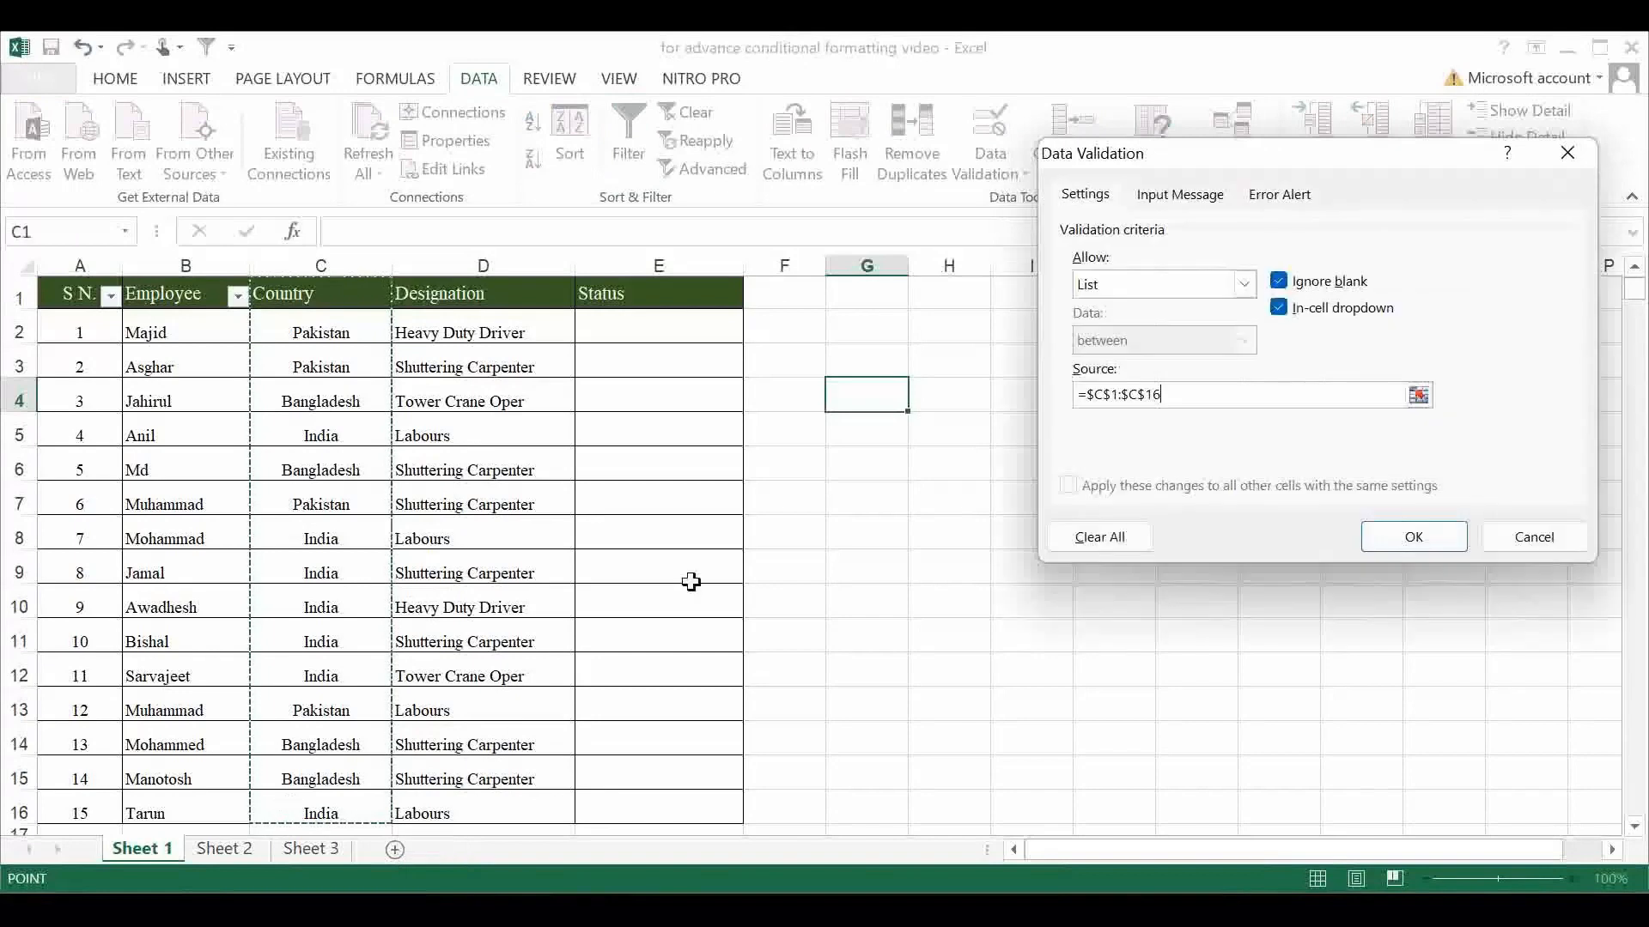
pyautogui.click(1387, 538)
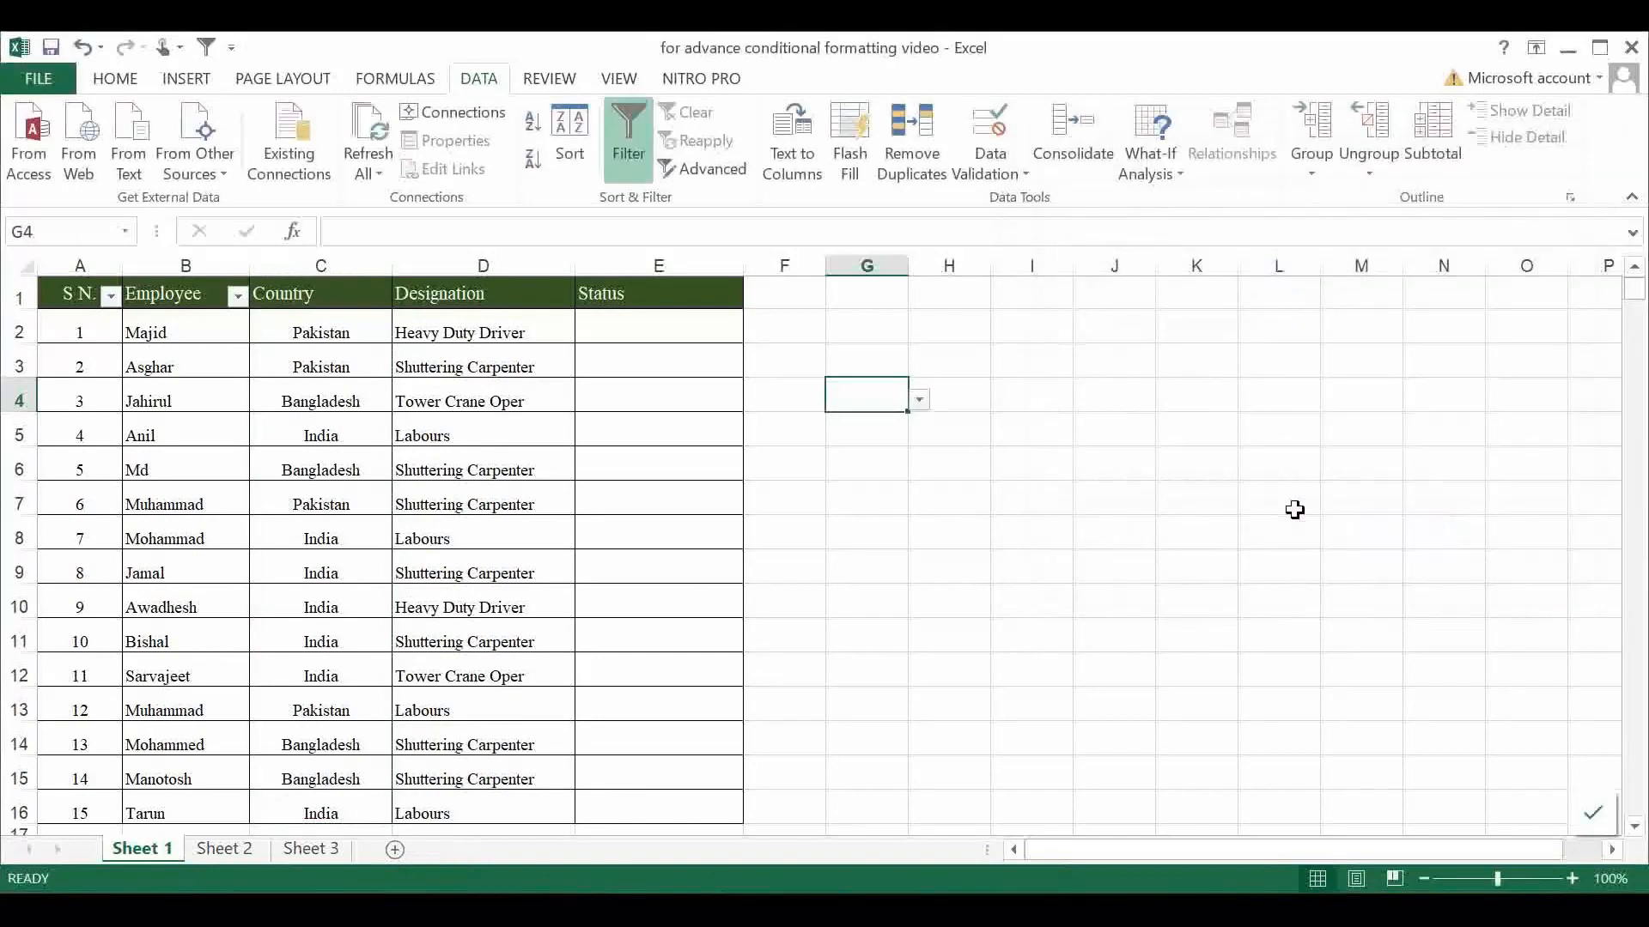
# Look through the country entries in cell G4's drop-down list and close it without choosing one.
pyautogui.click(919, 402)
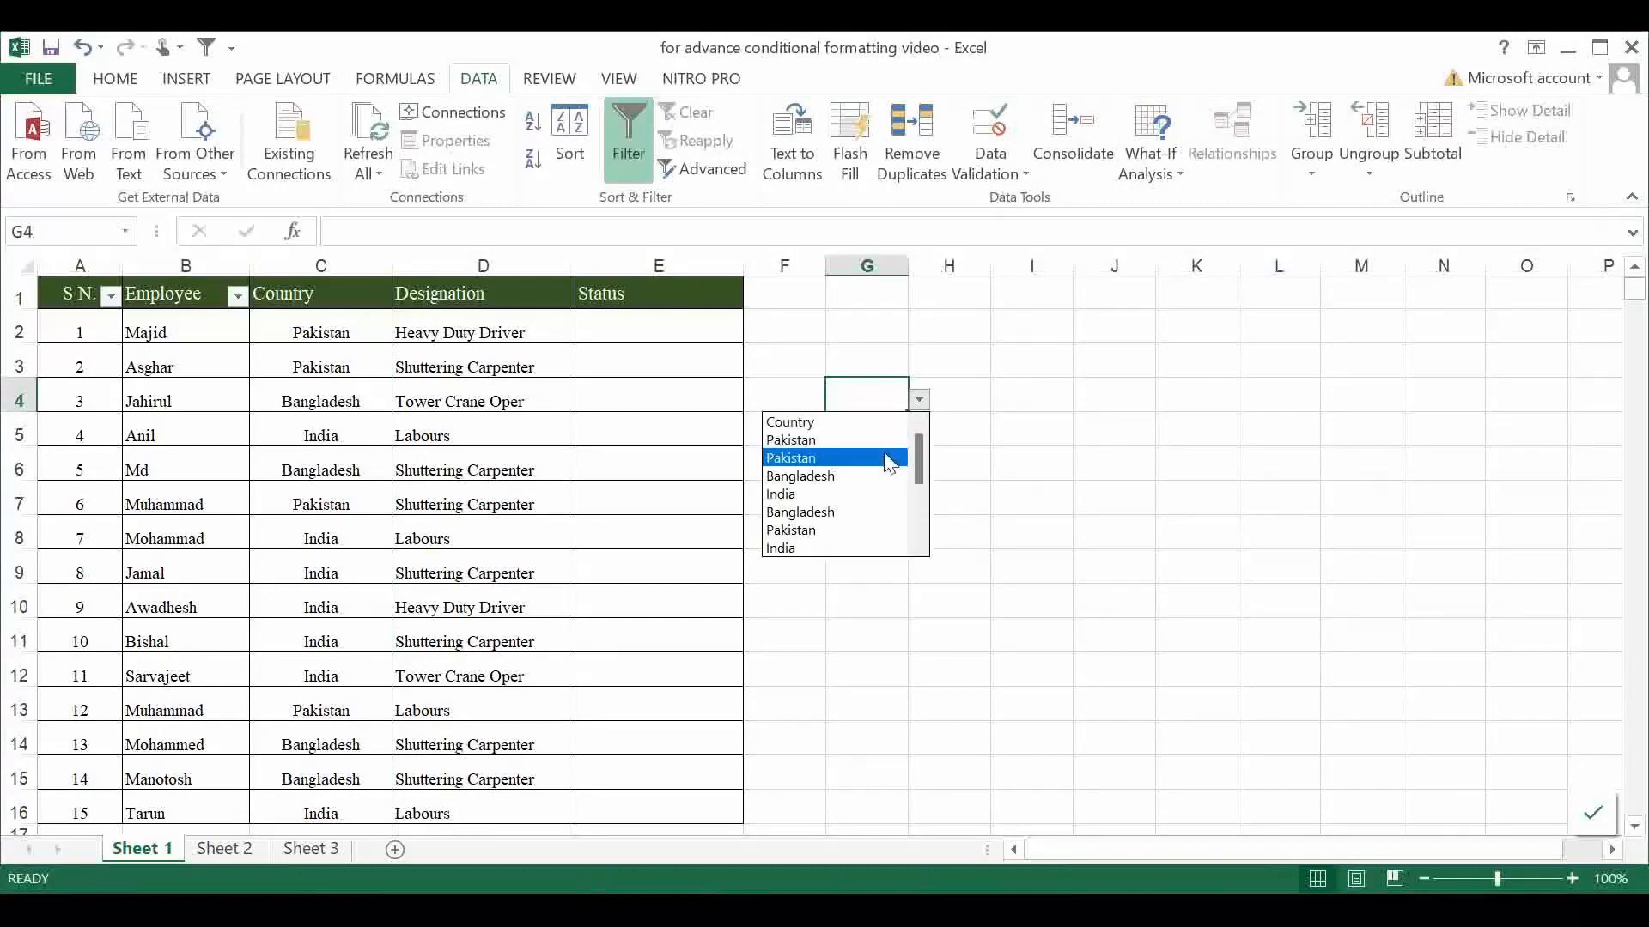
pyautogui.moveTo(915, 452); pyautogui.dragTo(920, 502)
pyautogui.click(985, 474)
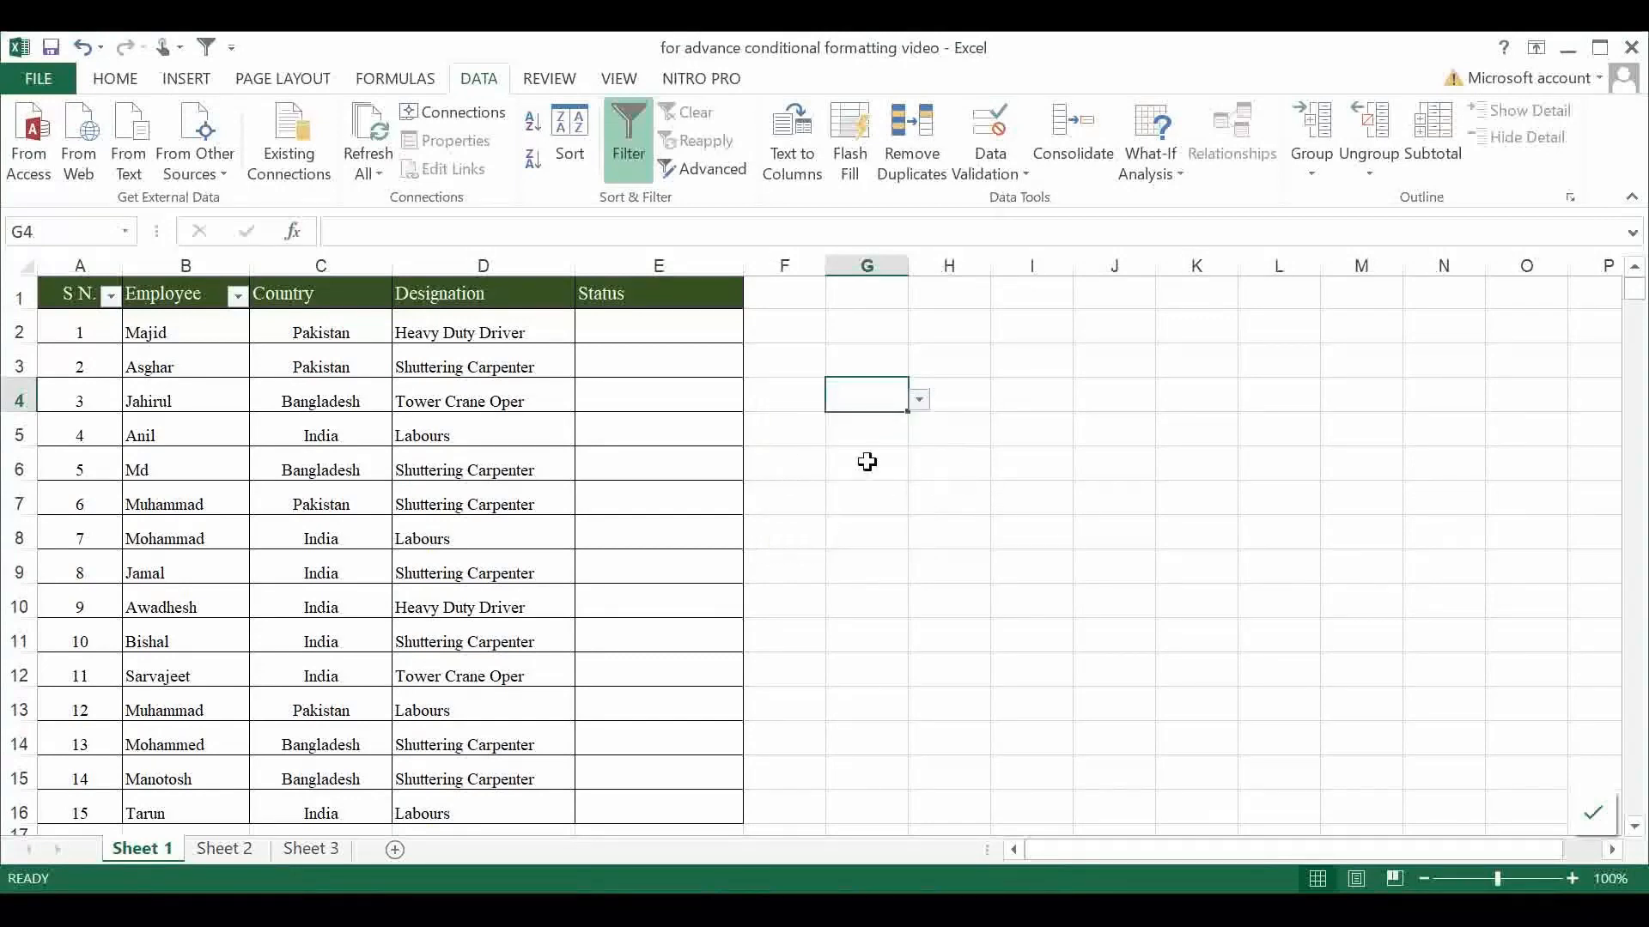
# Open the data validation settings for cell G6 and set the allowed values to List.
pyautogui.click(876, 462)
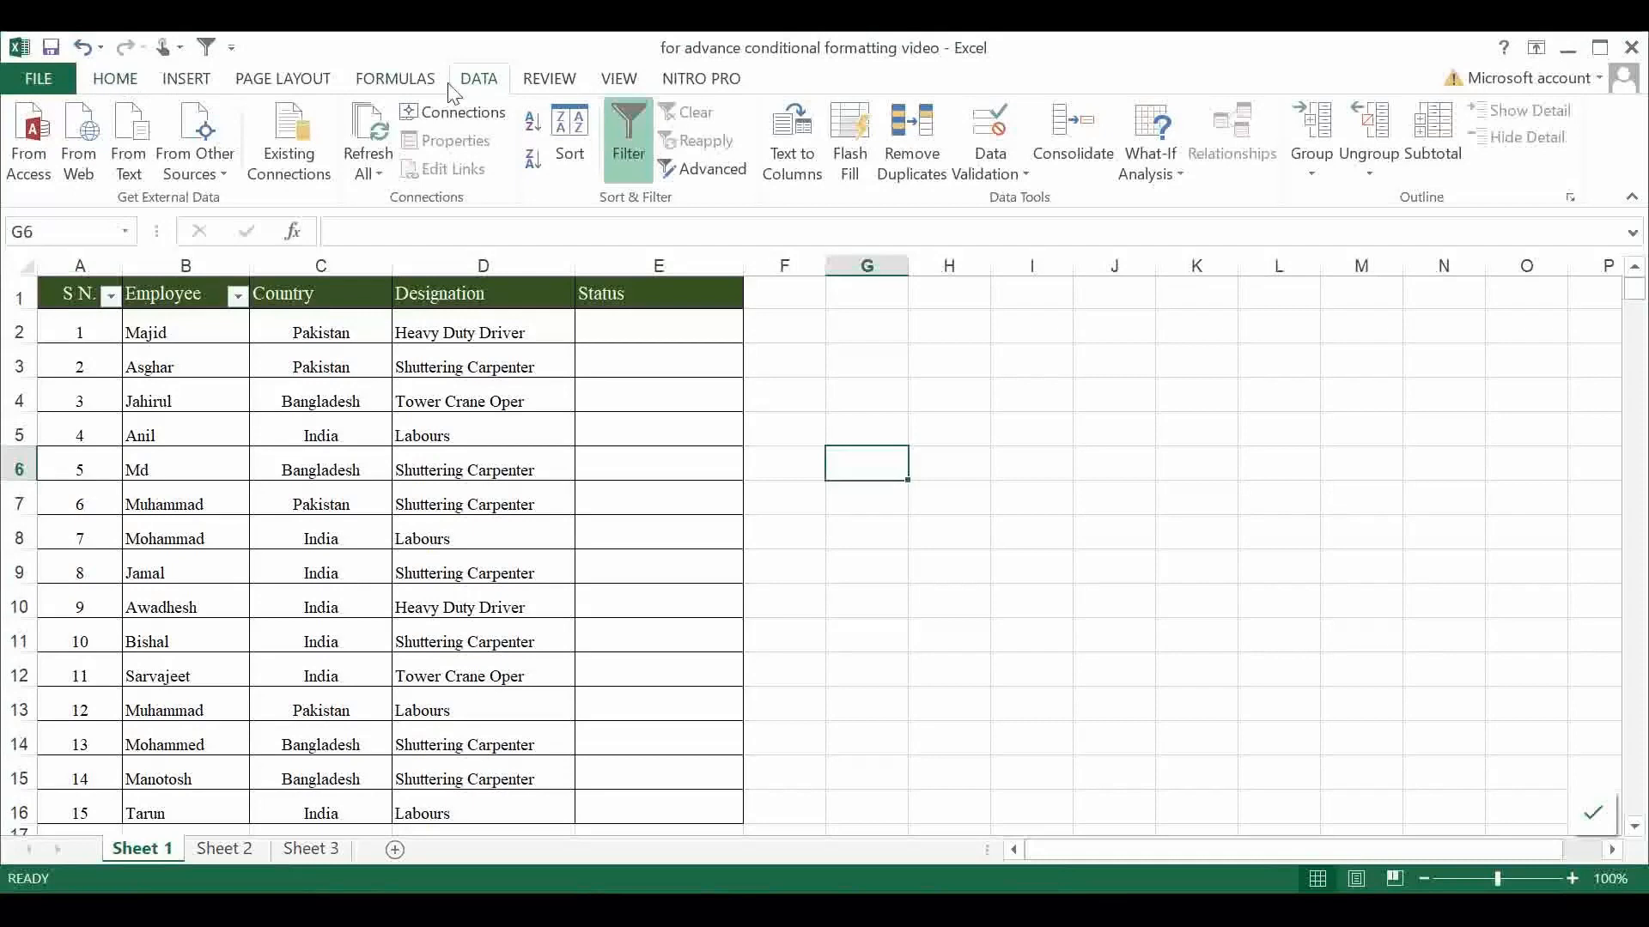
pyautogui.click(996, 159)
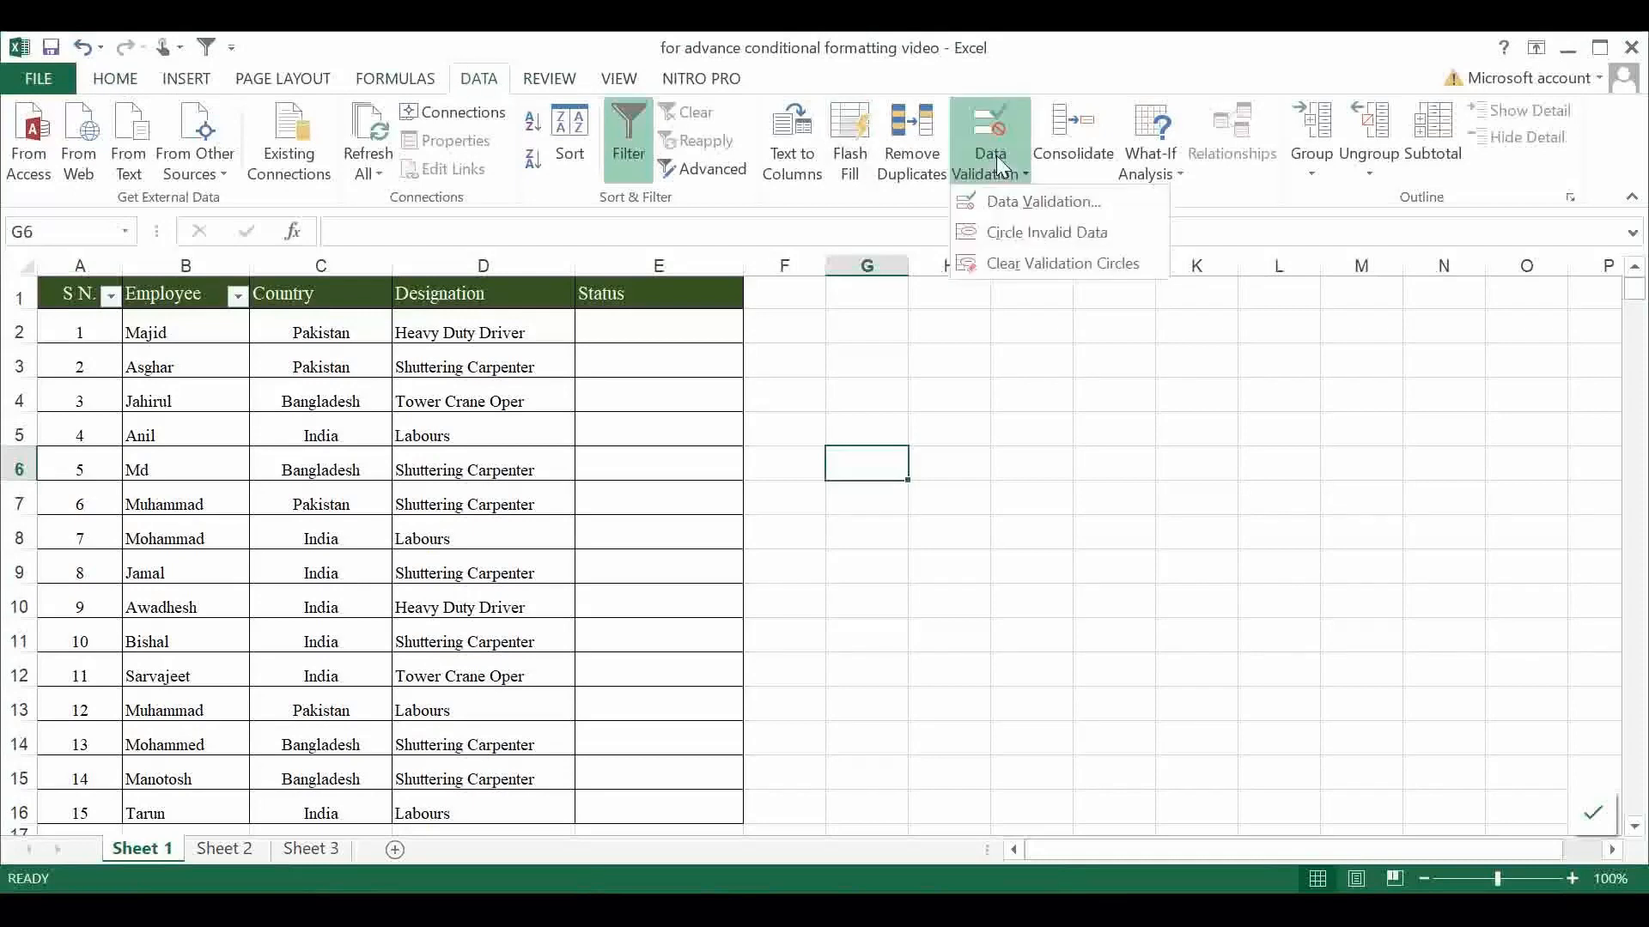
pyautogui.click(1057, 204)
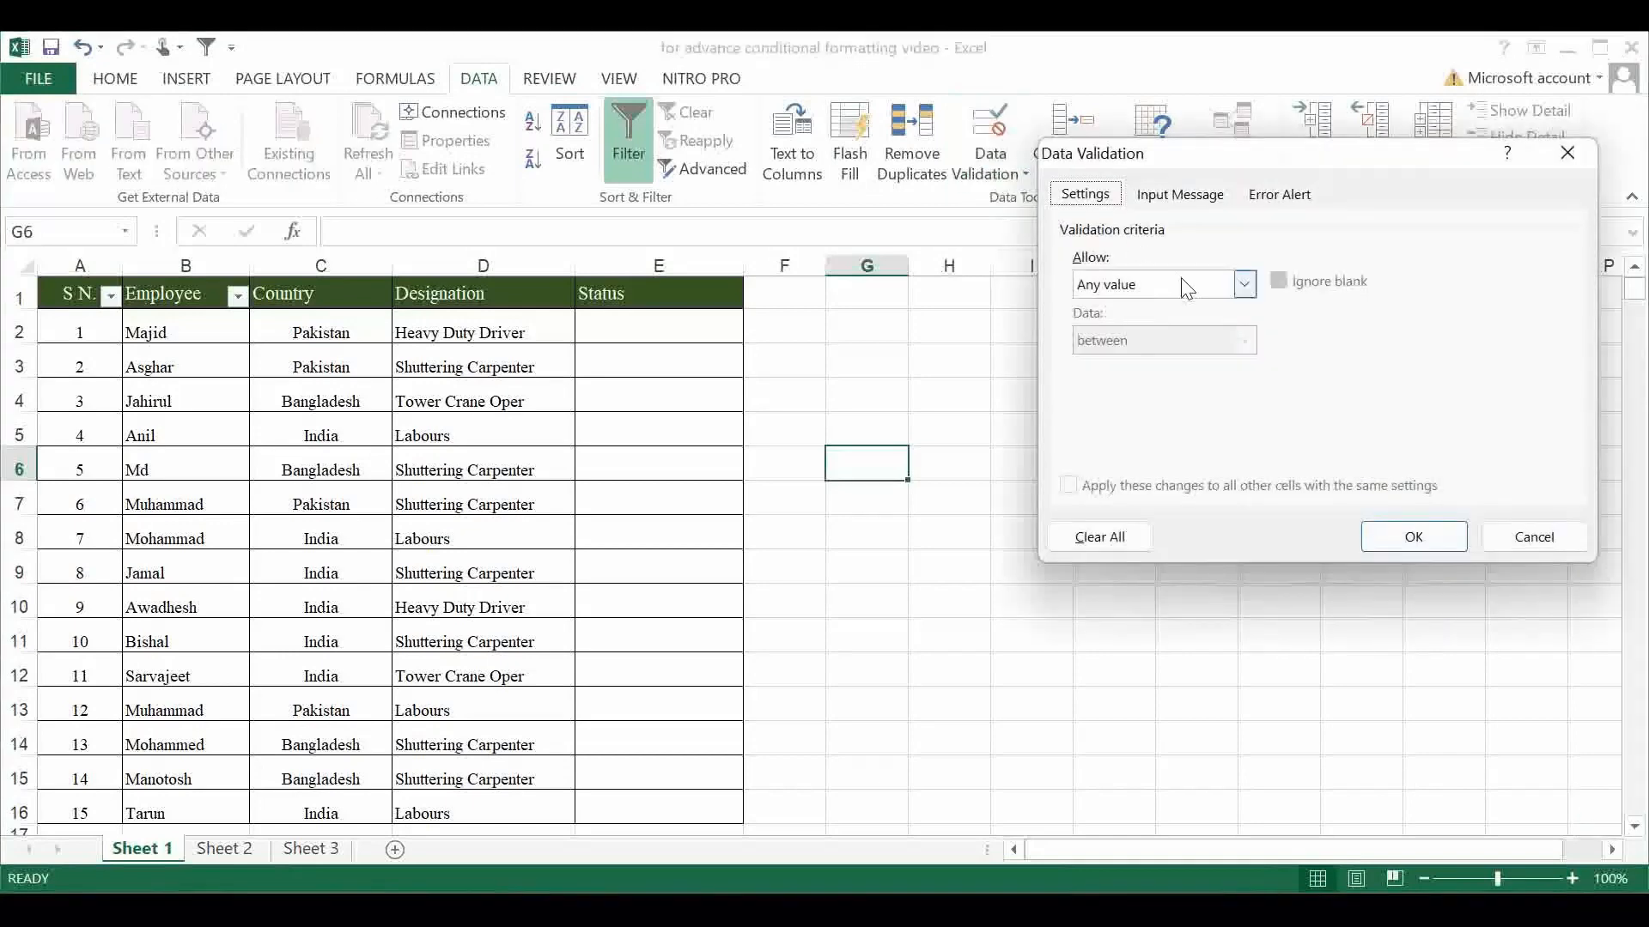
pyautogui.click(1181, 284)
pyautogui.click(1118, 362)
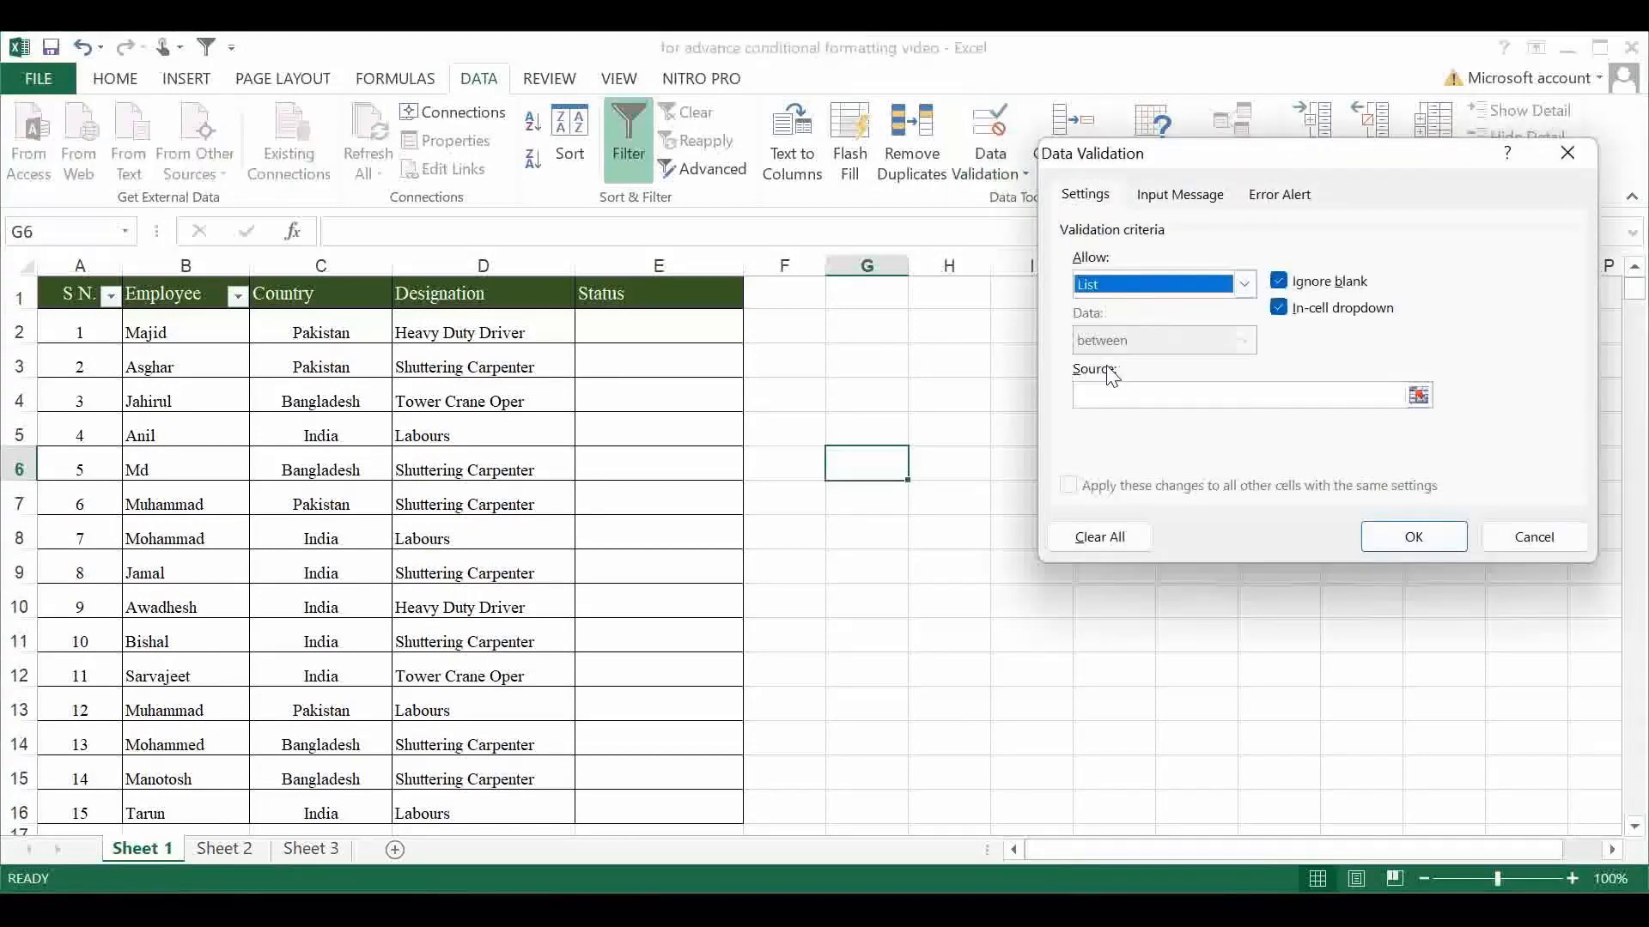
# Enter three comma-separated first names as the list source for cell G6 and apply the validation.
pyautogui.click(1215, 397)
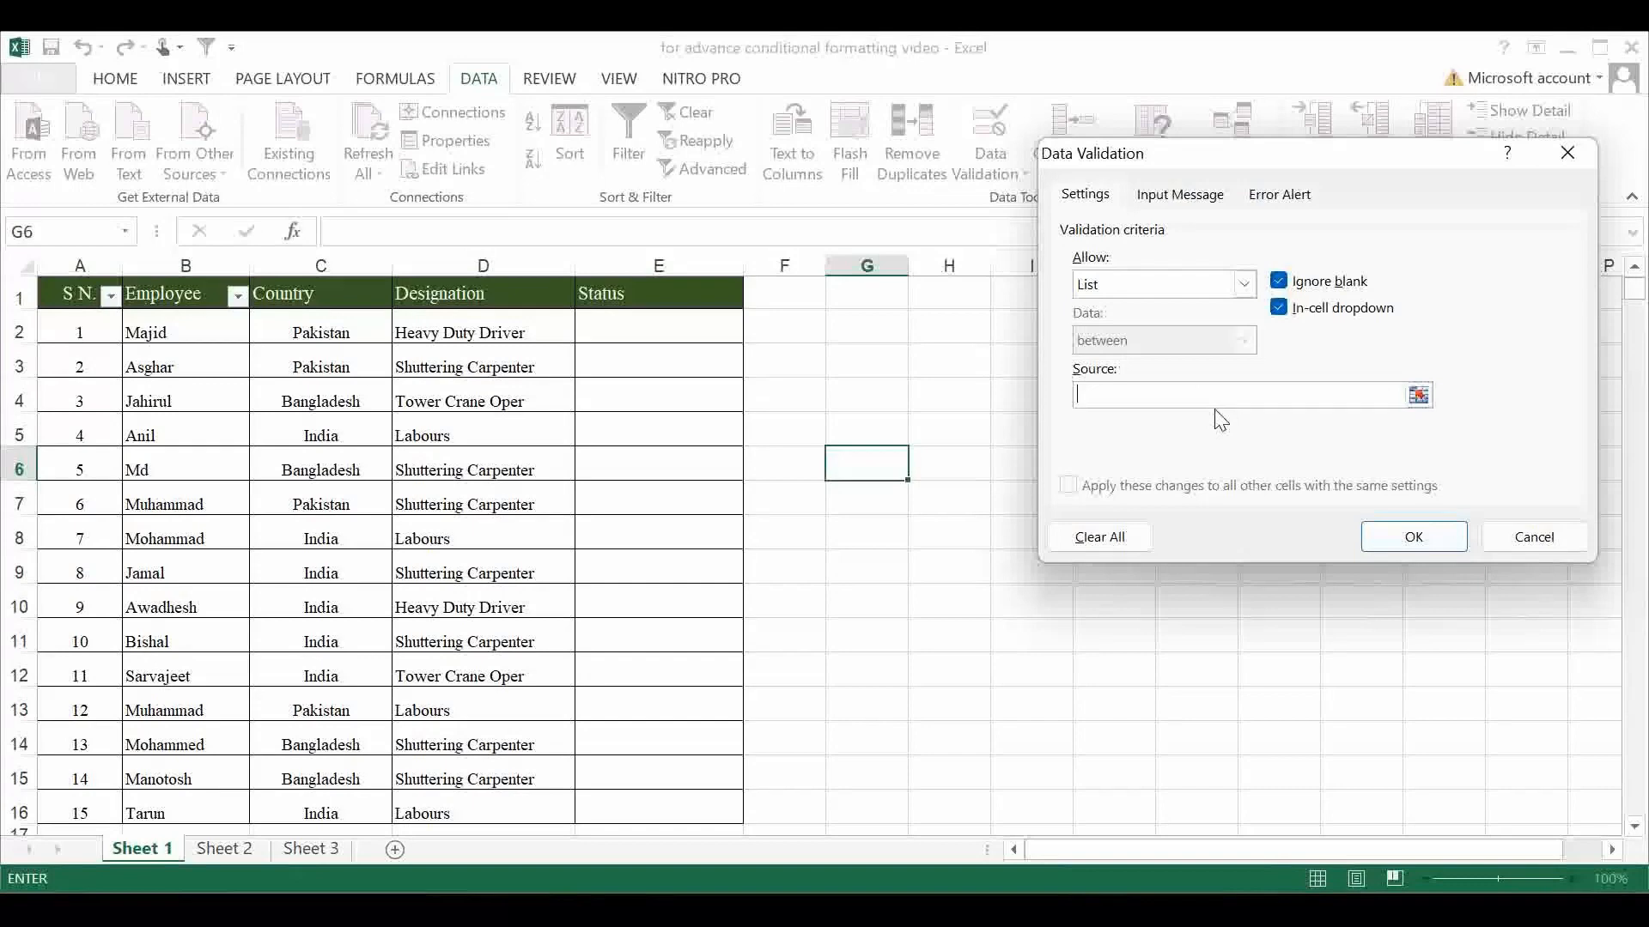
pyautogui.write('dA')
pyautogui.press('BackSpace')
pyautogui.press('BackSpace')
pyautogui.write('dANIS')
pyautogui.press('BackSpace')
pyautogui.press('BackSpace')
pyautogui.press('BackSpace')
pyautogui.press('BackSpace')
pyautogui.press('BackSpace')
pyautogui.write('Danish, Abdi,')
pyautogui.press('BackSpace')
pyautogui.press('BackSpace')
pyautogui.press('BackSpace')
pyautogui.write('ib,')
pyautogui.press('BackSpace')
pyautogui.press('BackSpace')
pyautogui.write('d, Bi')
pyautogui.press('BackSpace')
pyautogui.write('elal')
pyautogui.click(1389, 547)
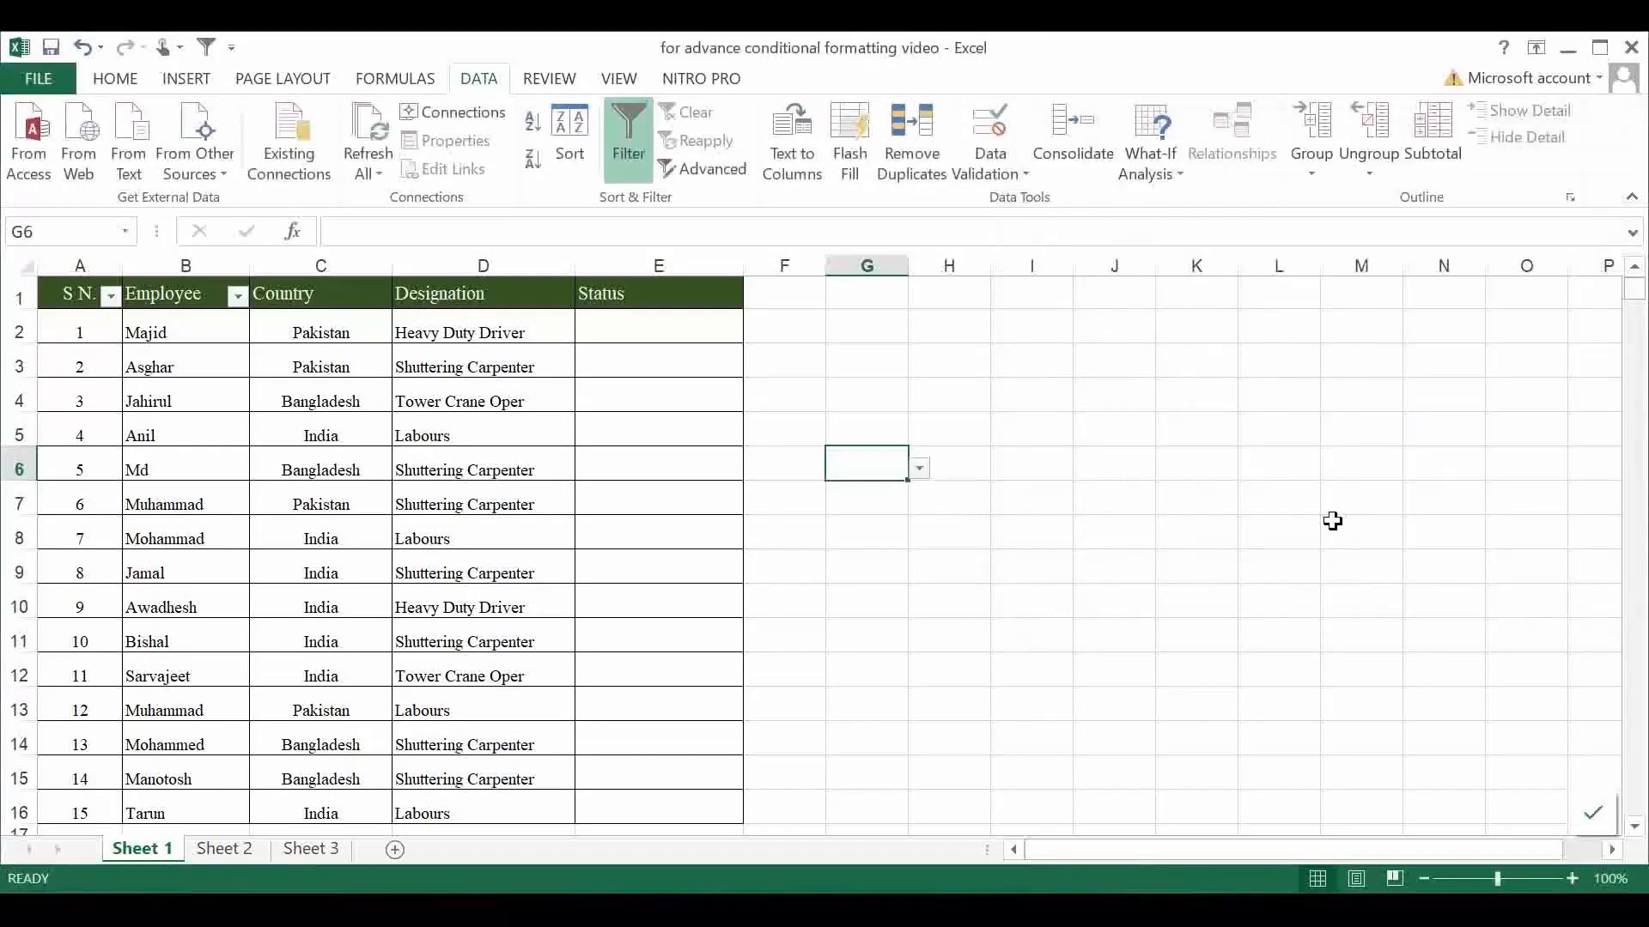
# Try cell G6's drop-down list by choosing the first name and replacing it with the second.
pyautogui.click(918, 468)
pyautogui.click(839, 493)
pyautogui.click(920, 470)
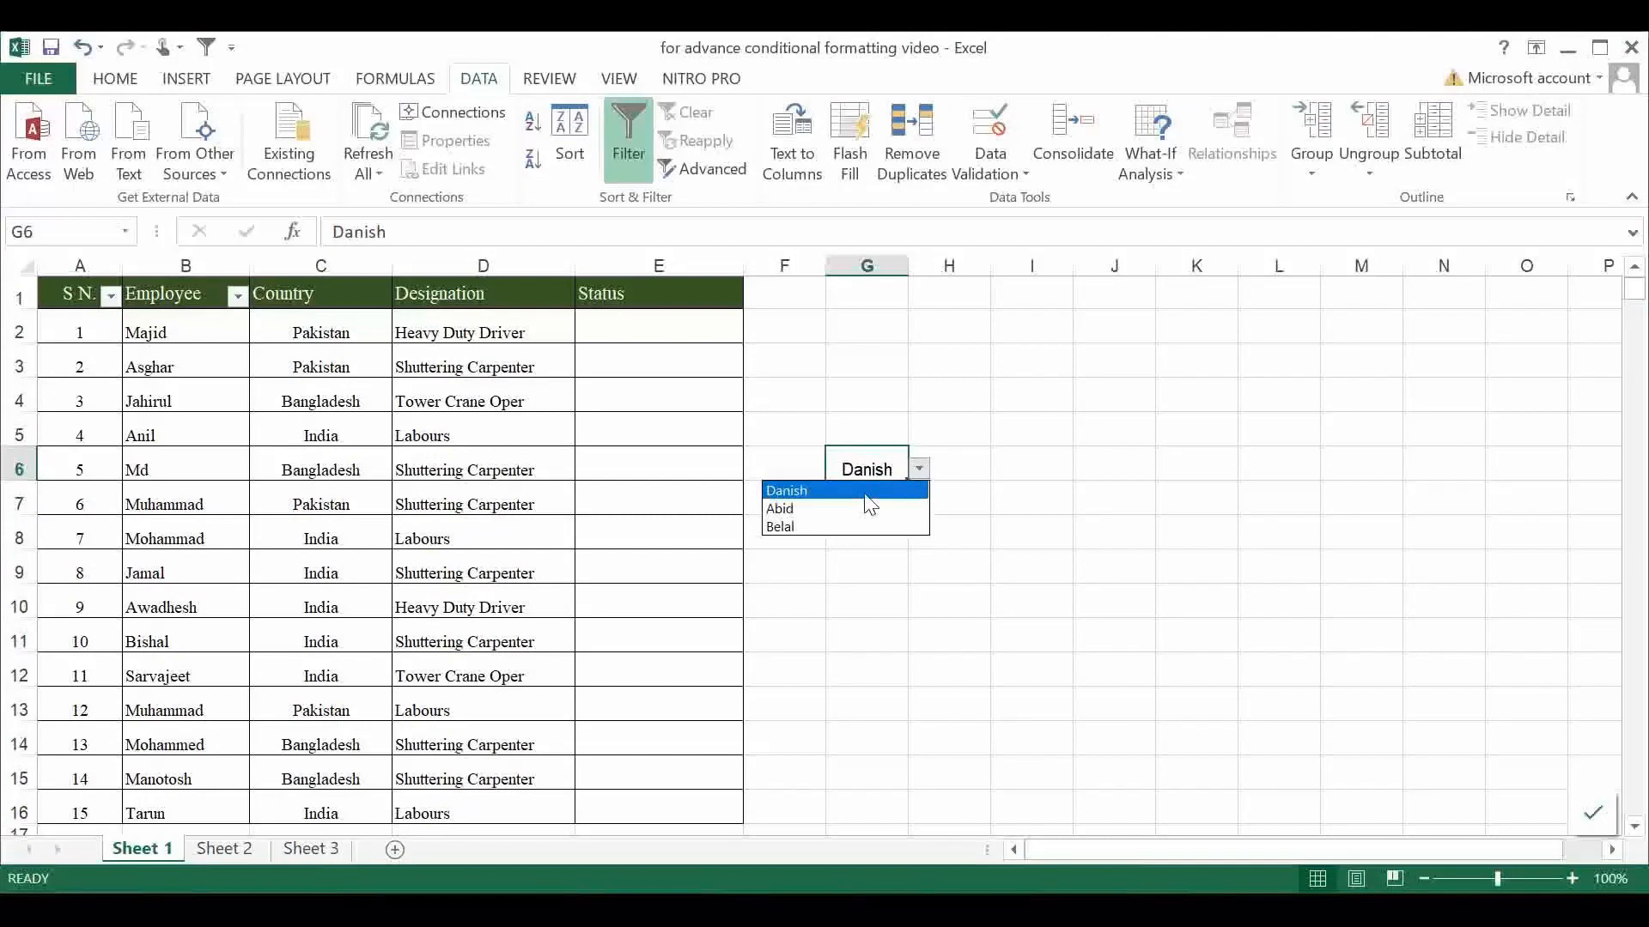
pyautogui.click(866, 506)
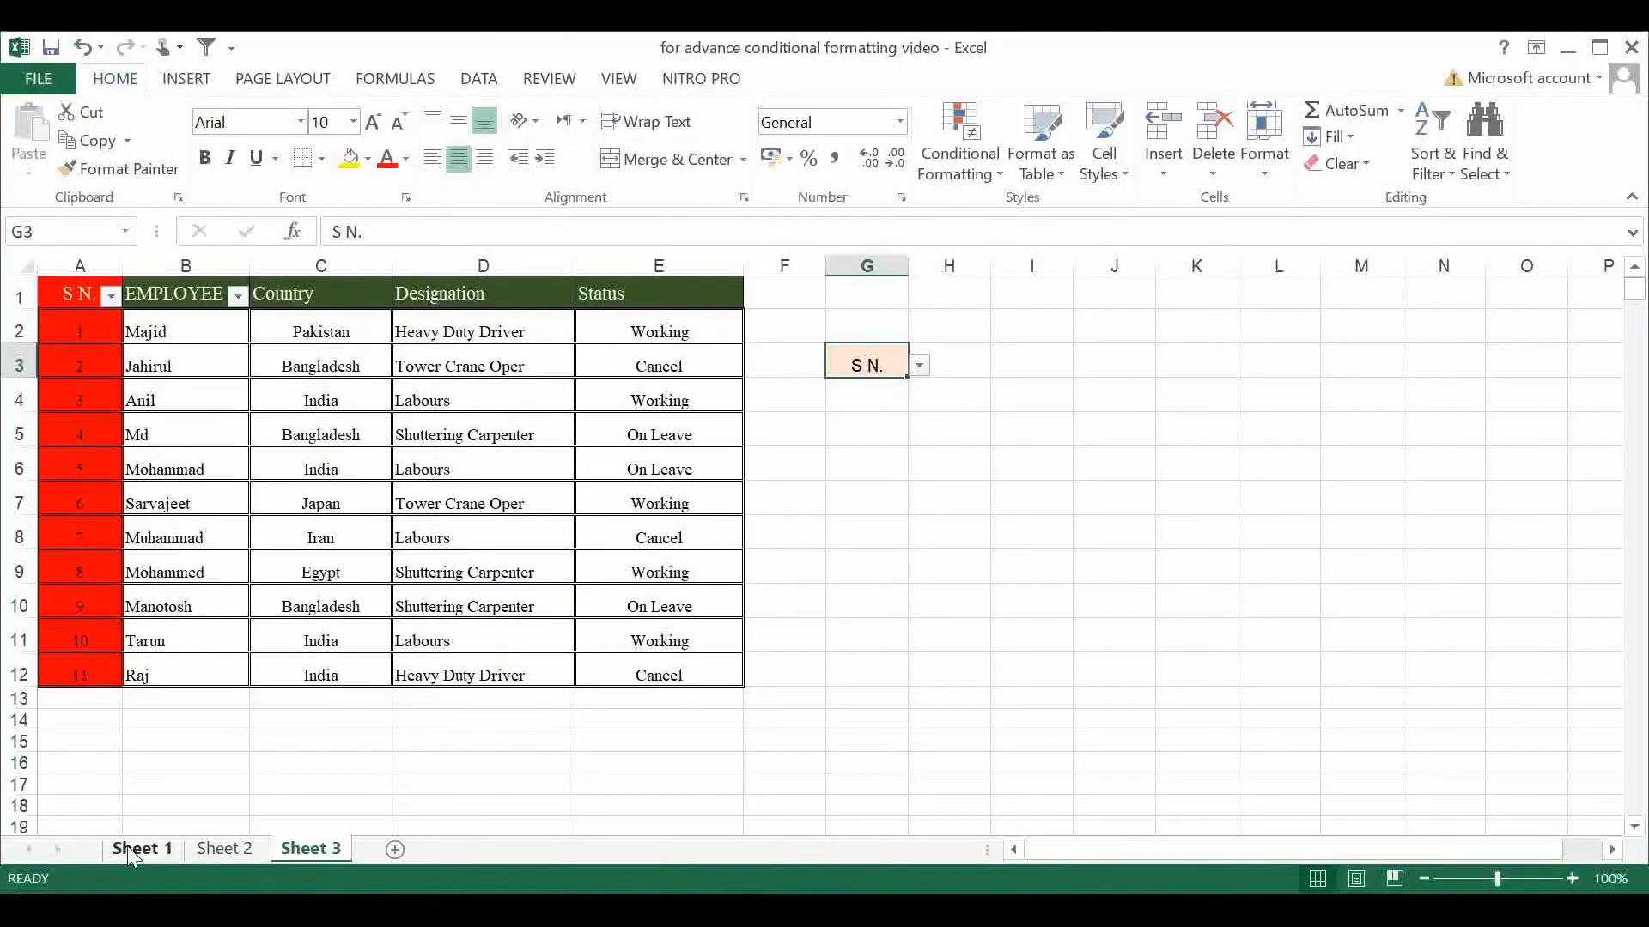
# On Sheet 1, clear the status of the first employee in cell E2.
pyautogui.click(129, 848)
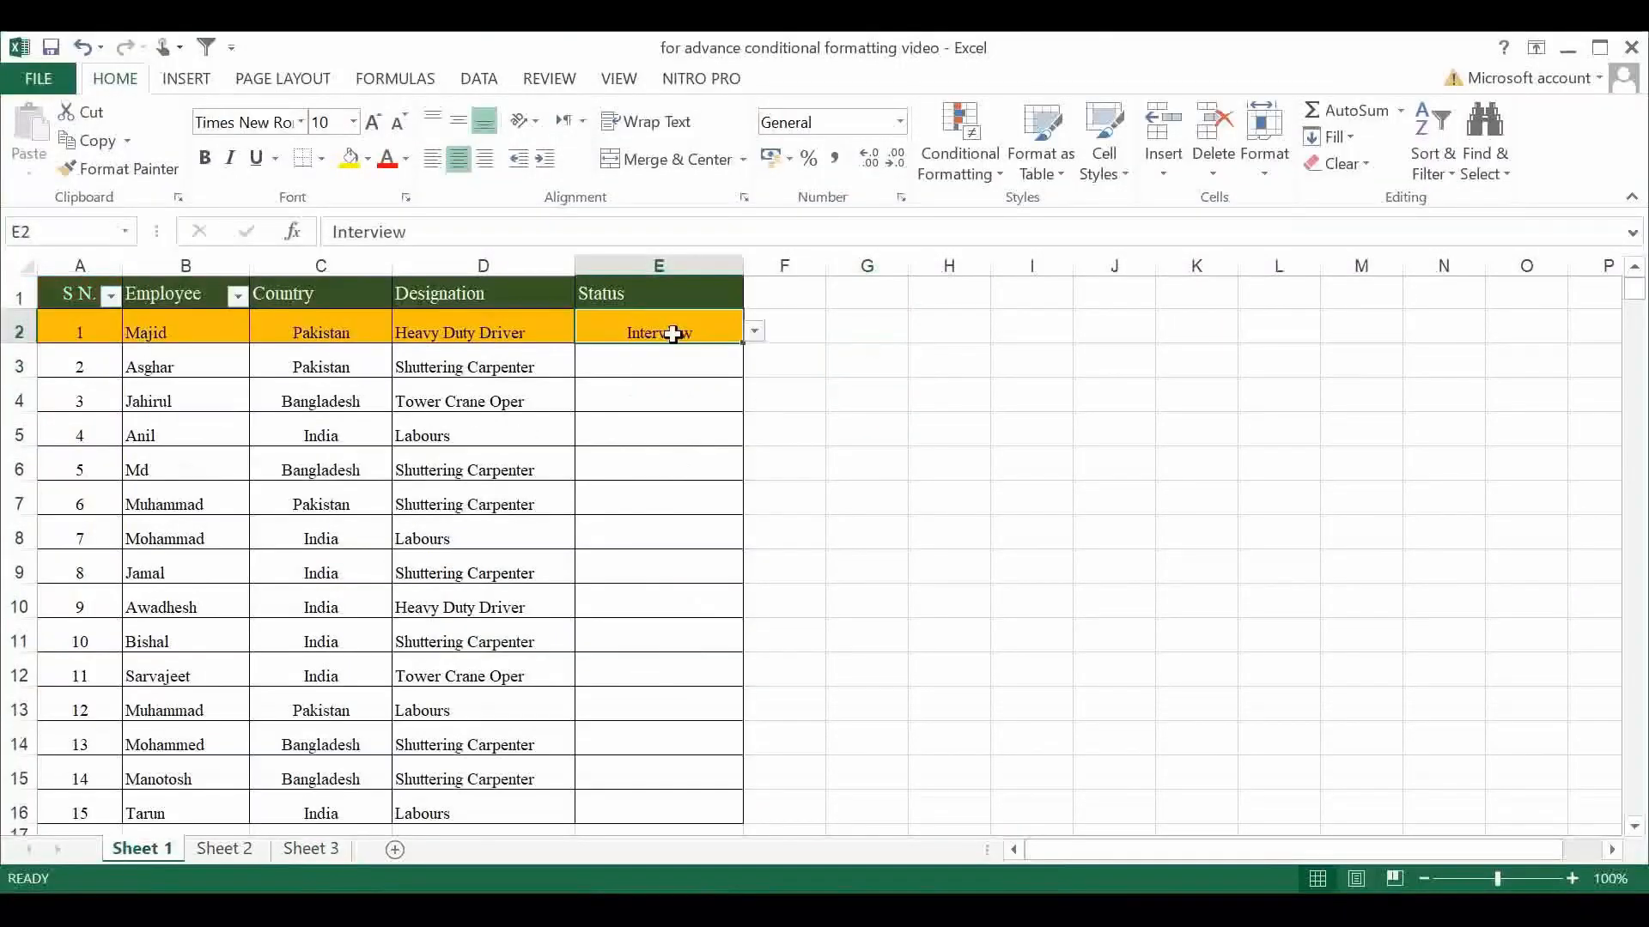
pyautogui.press('Delete')
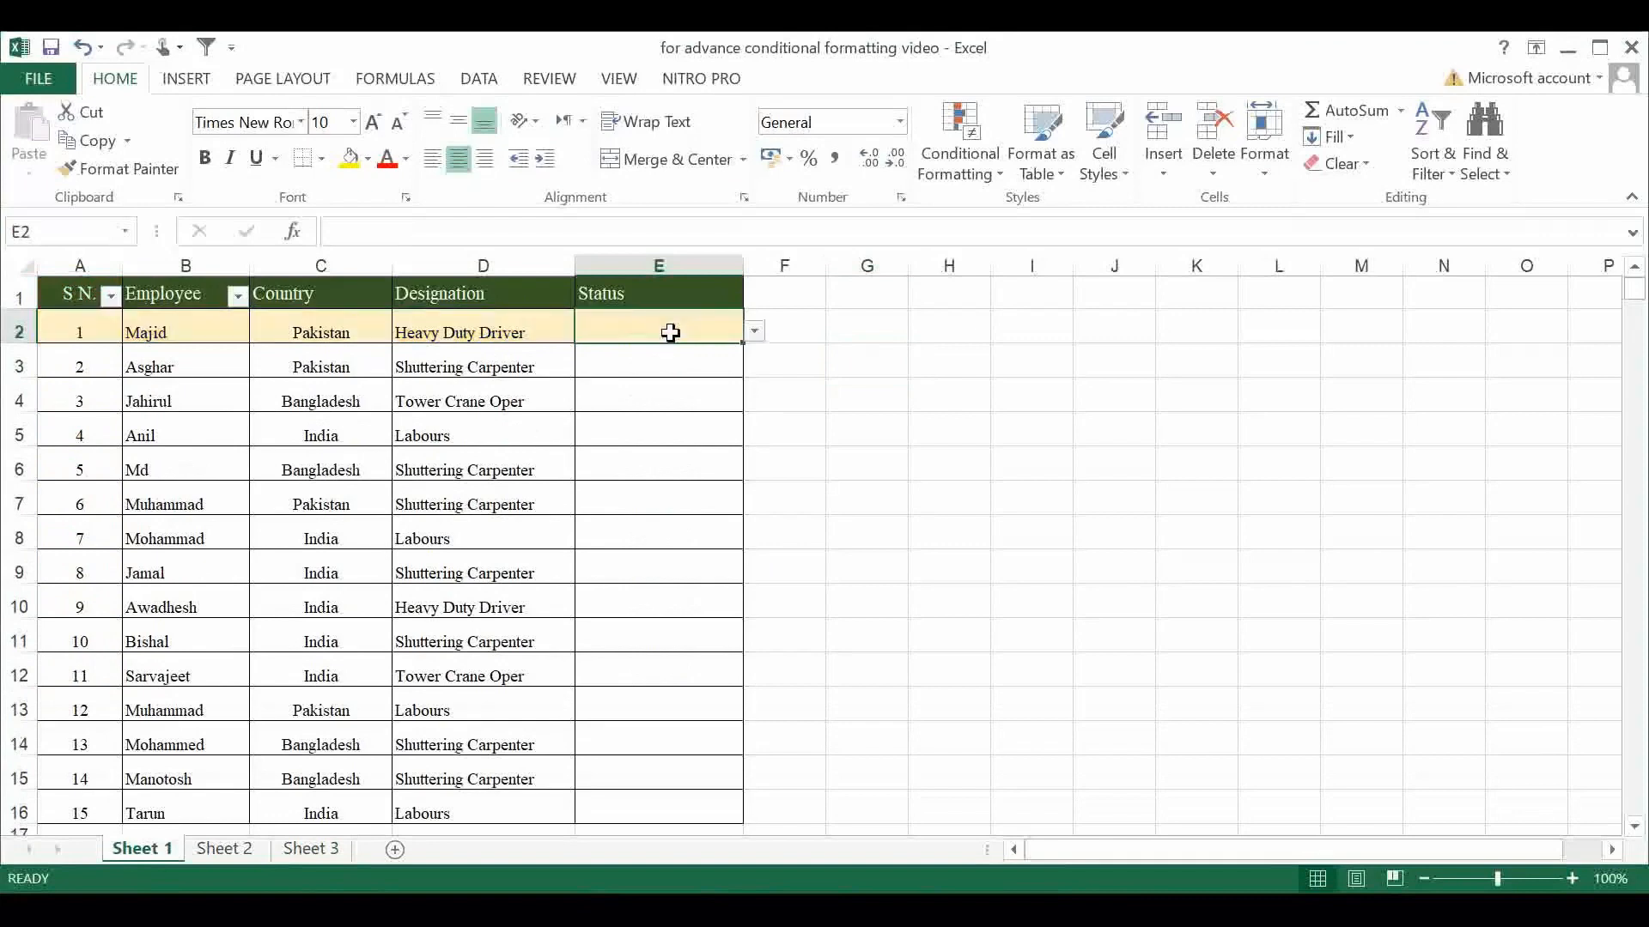
pyautogui.click(697, 406)
# Create a formula-based conditional formatting rule for status cell E2 with the formula =$E2="Short Listed".
pyautogui.click(680, 336)
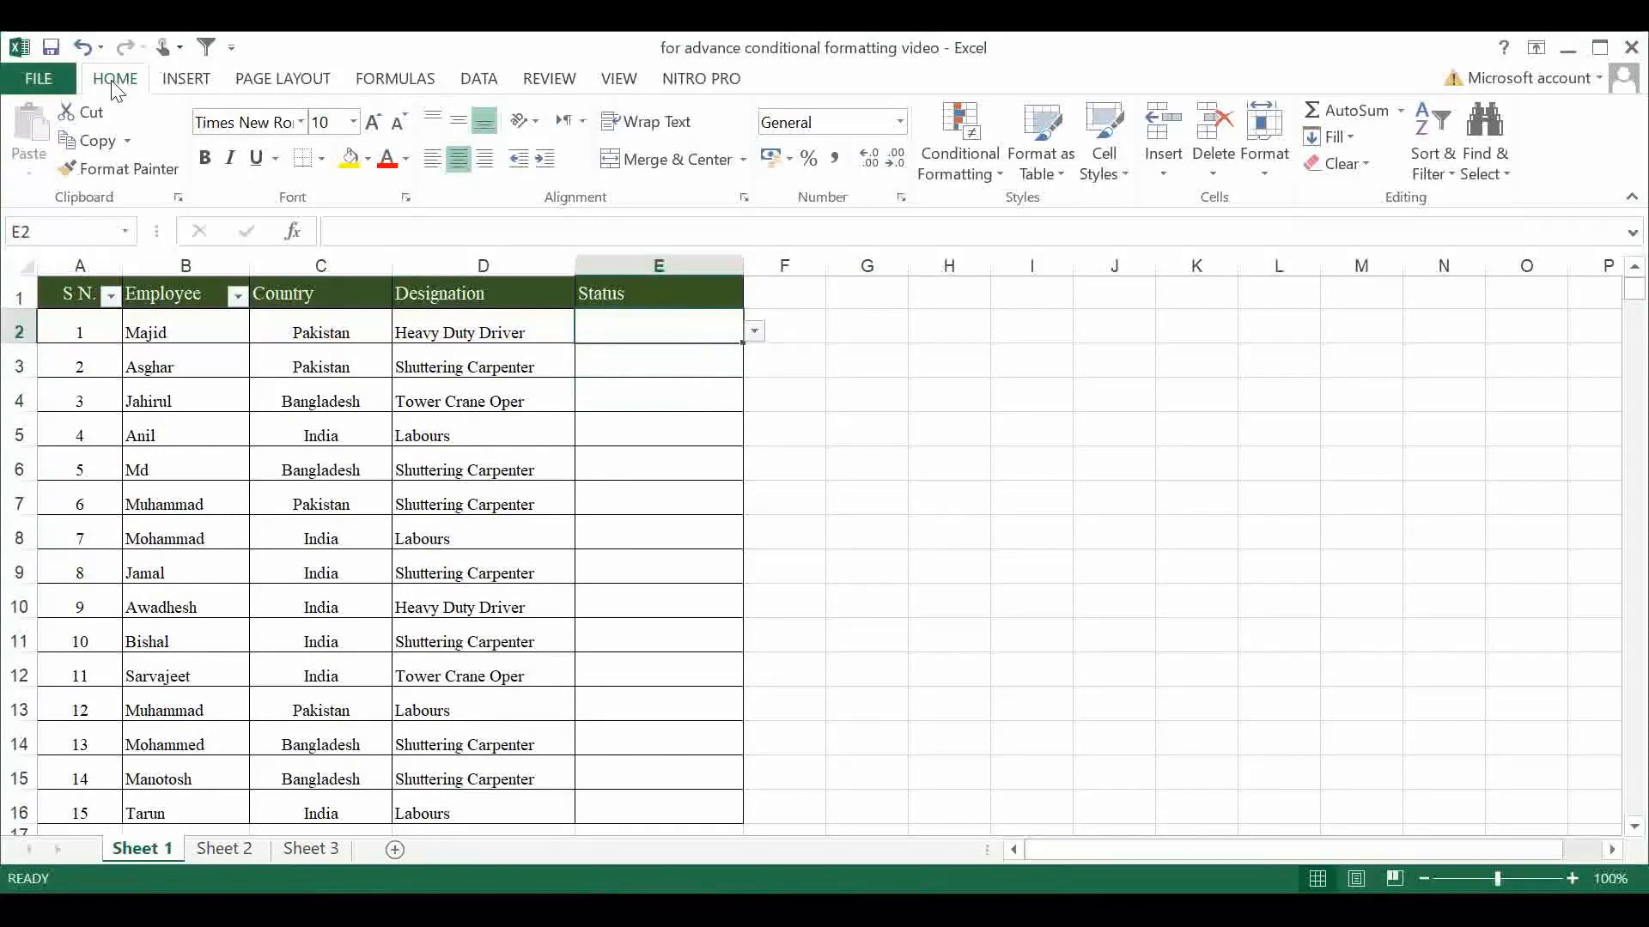
pyautogui.click(1001, 173)
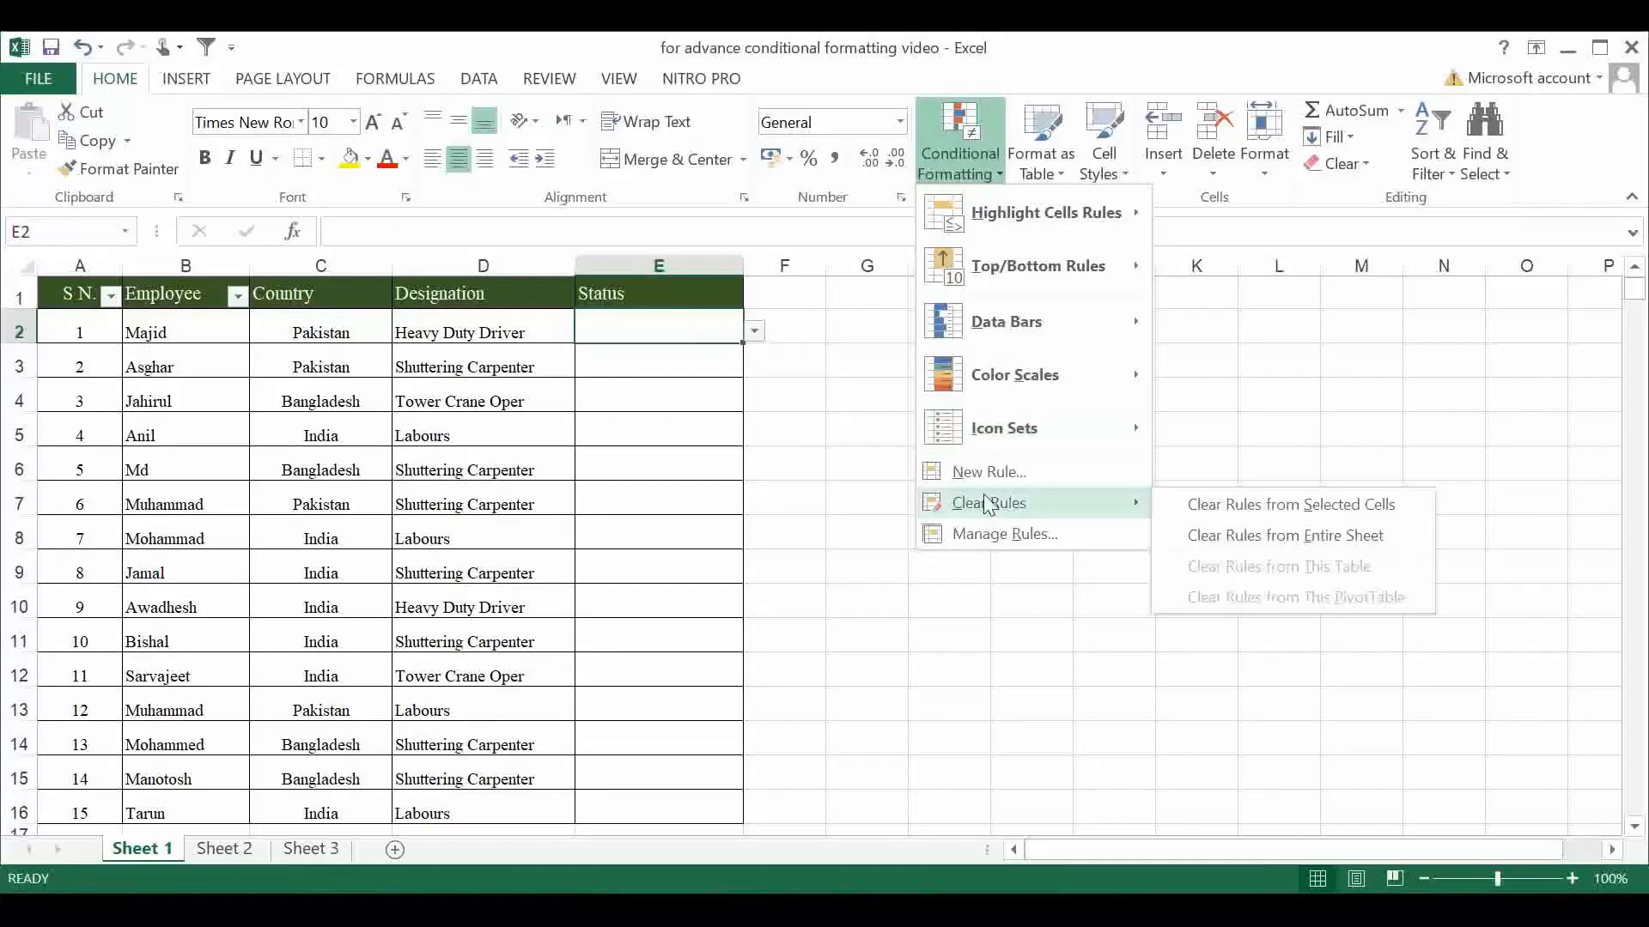
pyautogui.click(983, 474)
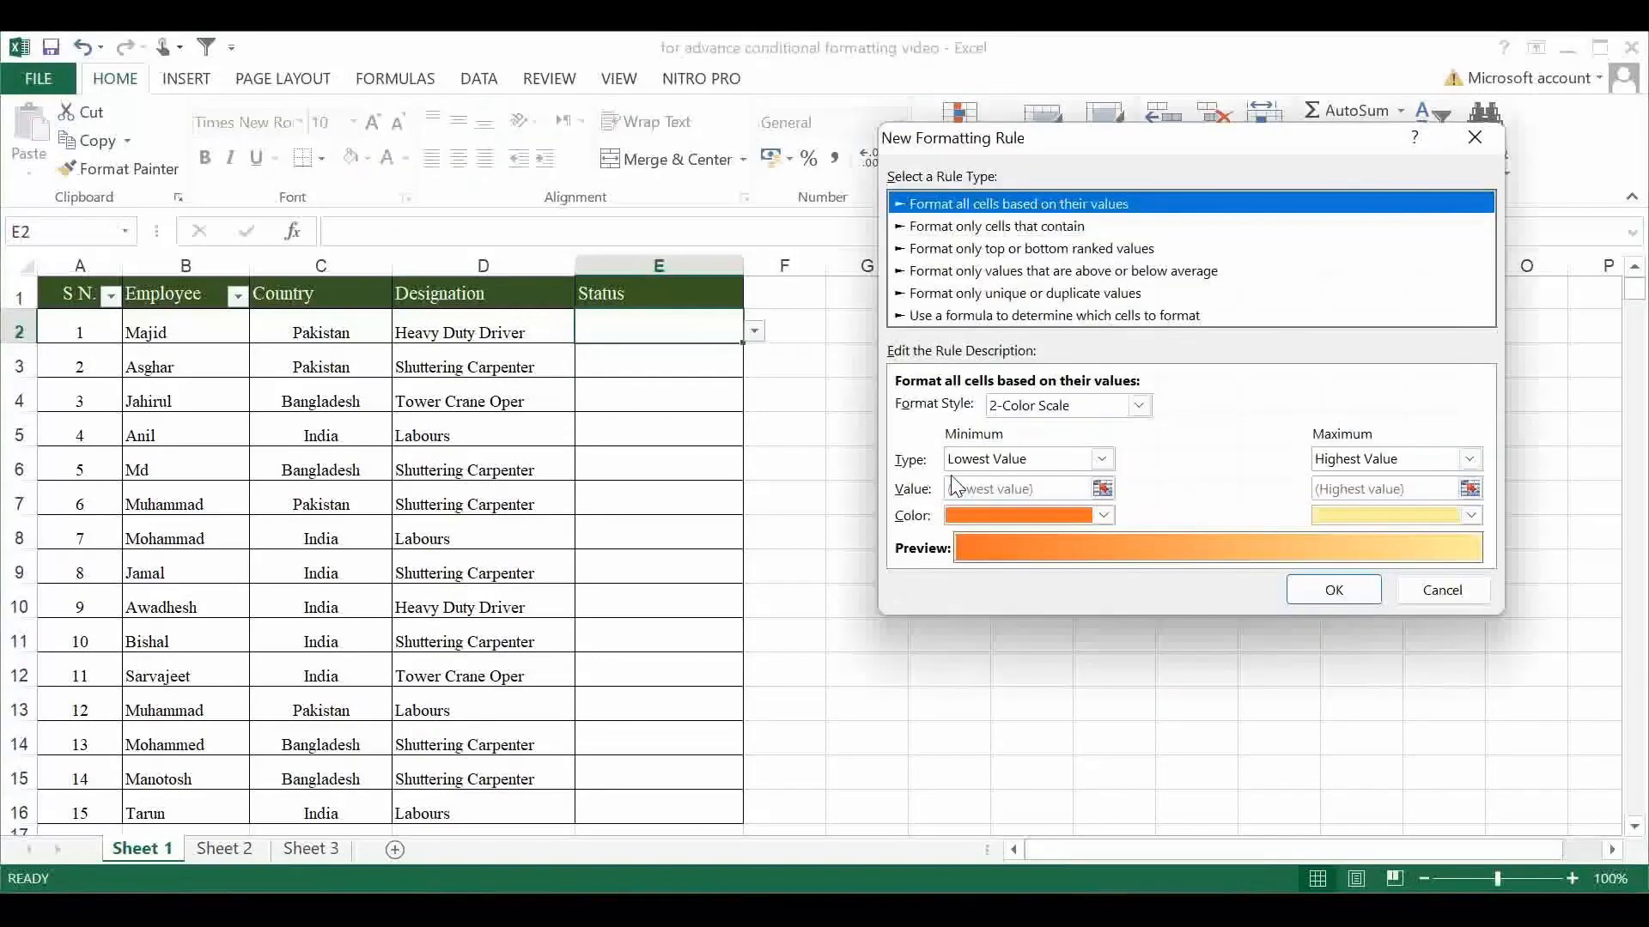
pyautogui.click(979, 316)
pyautogui.click(938, 409)
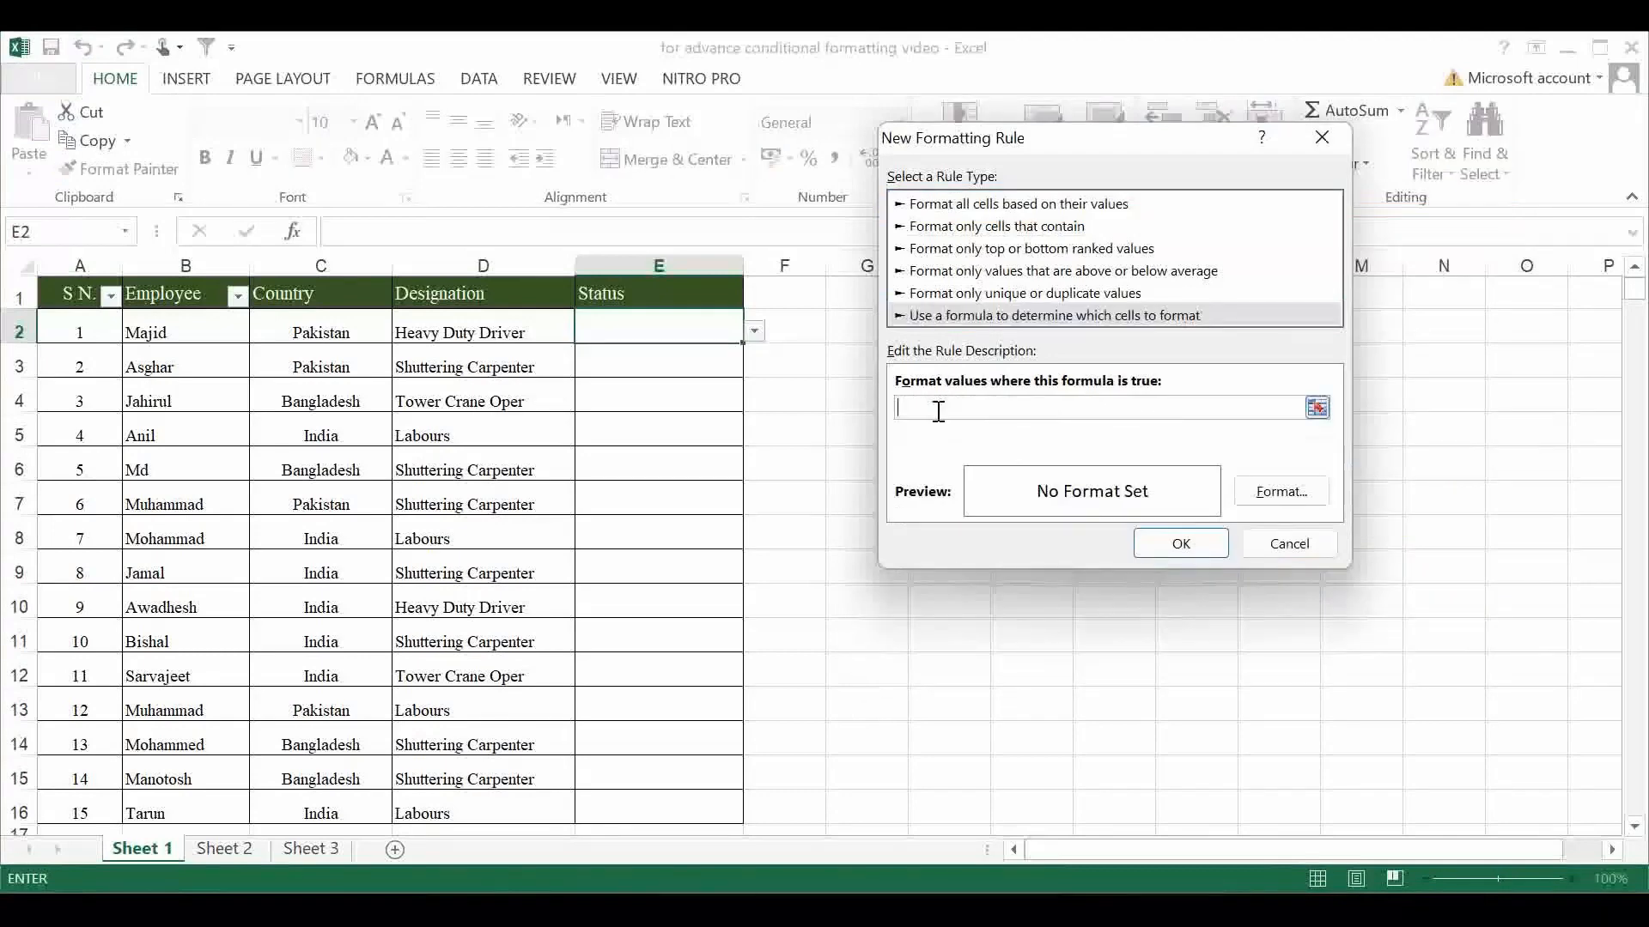
pyautogui.write('=')
pyautogui.click(677, 324)
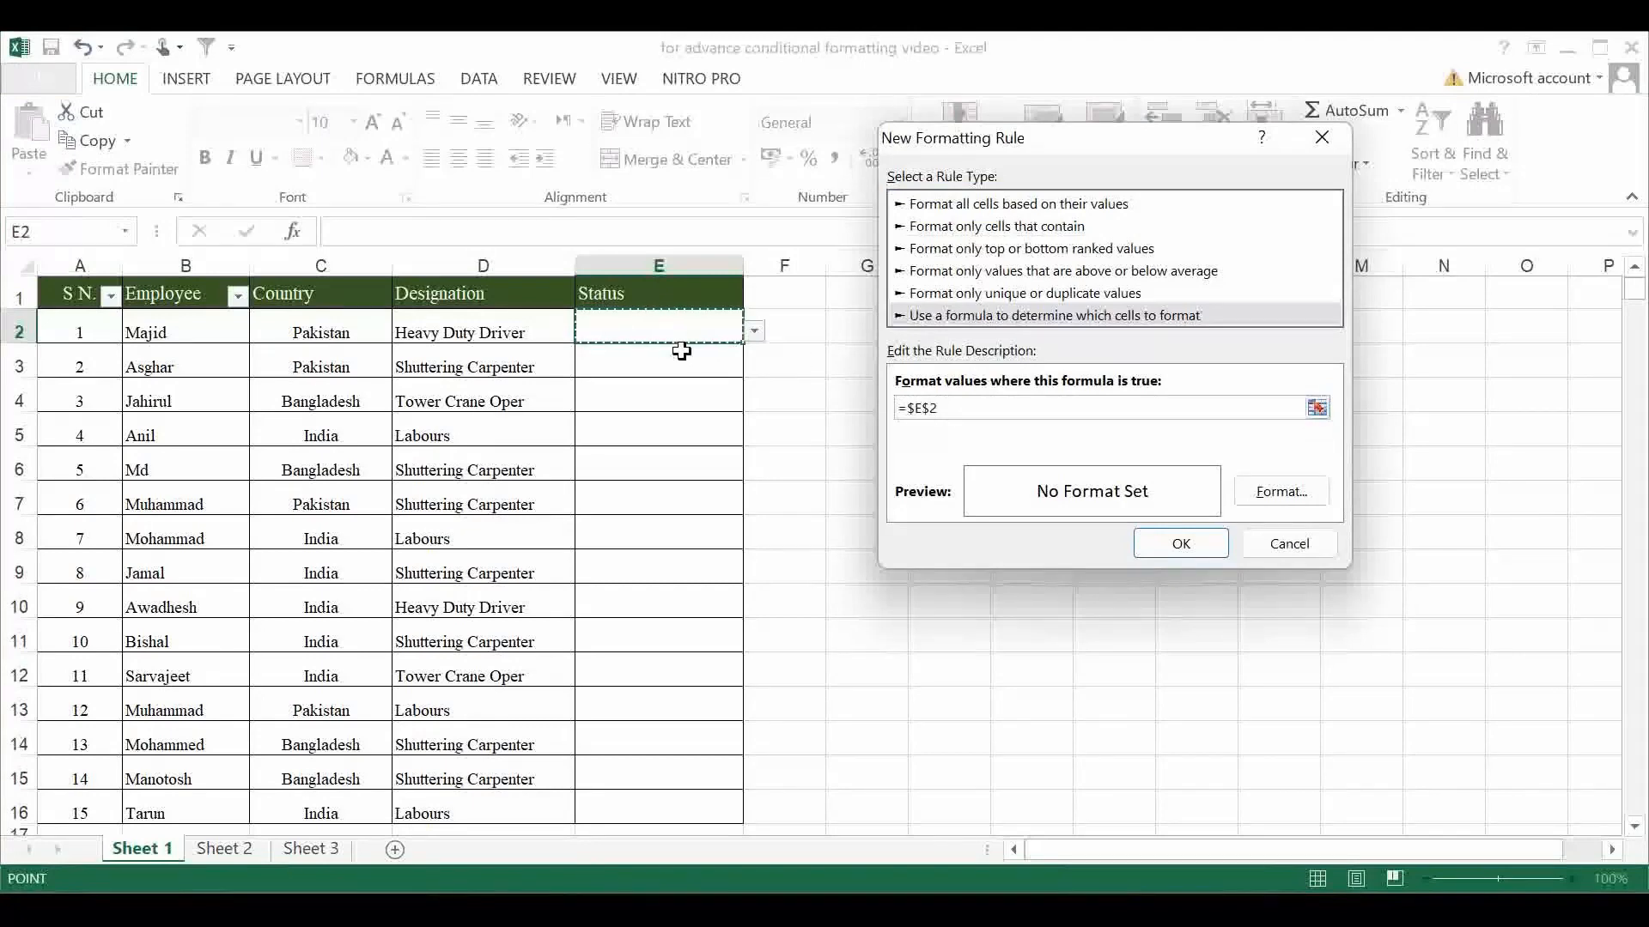
pyautogui.click(940, 408)
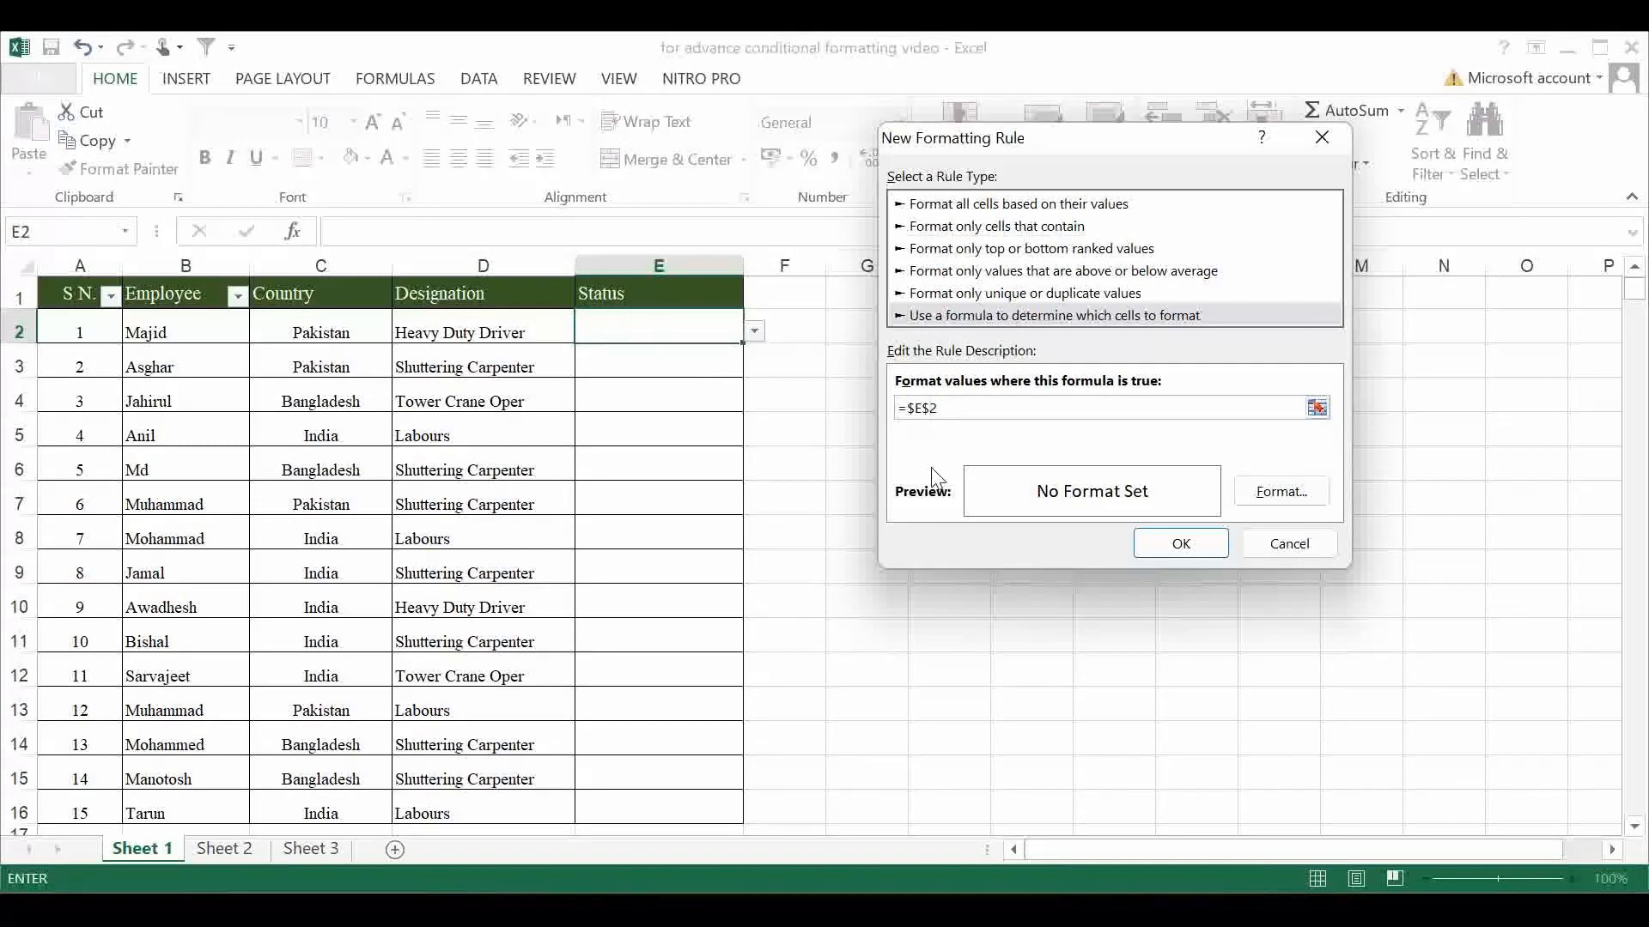
pyautogui.press('BackSpace')
pyautogui.write('"Short Listed')
# Give the rule a light orange fill, apply it, and choose Short Listed as the status in cell E2.
pyautogui.click(1288, 496)
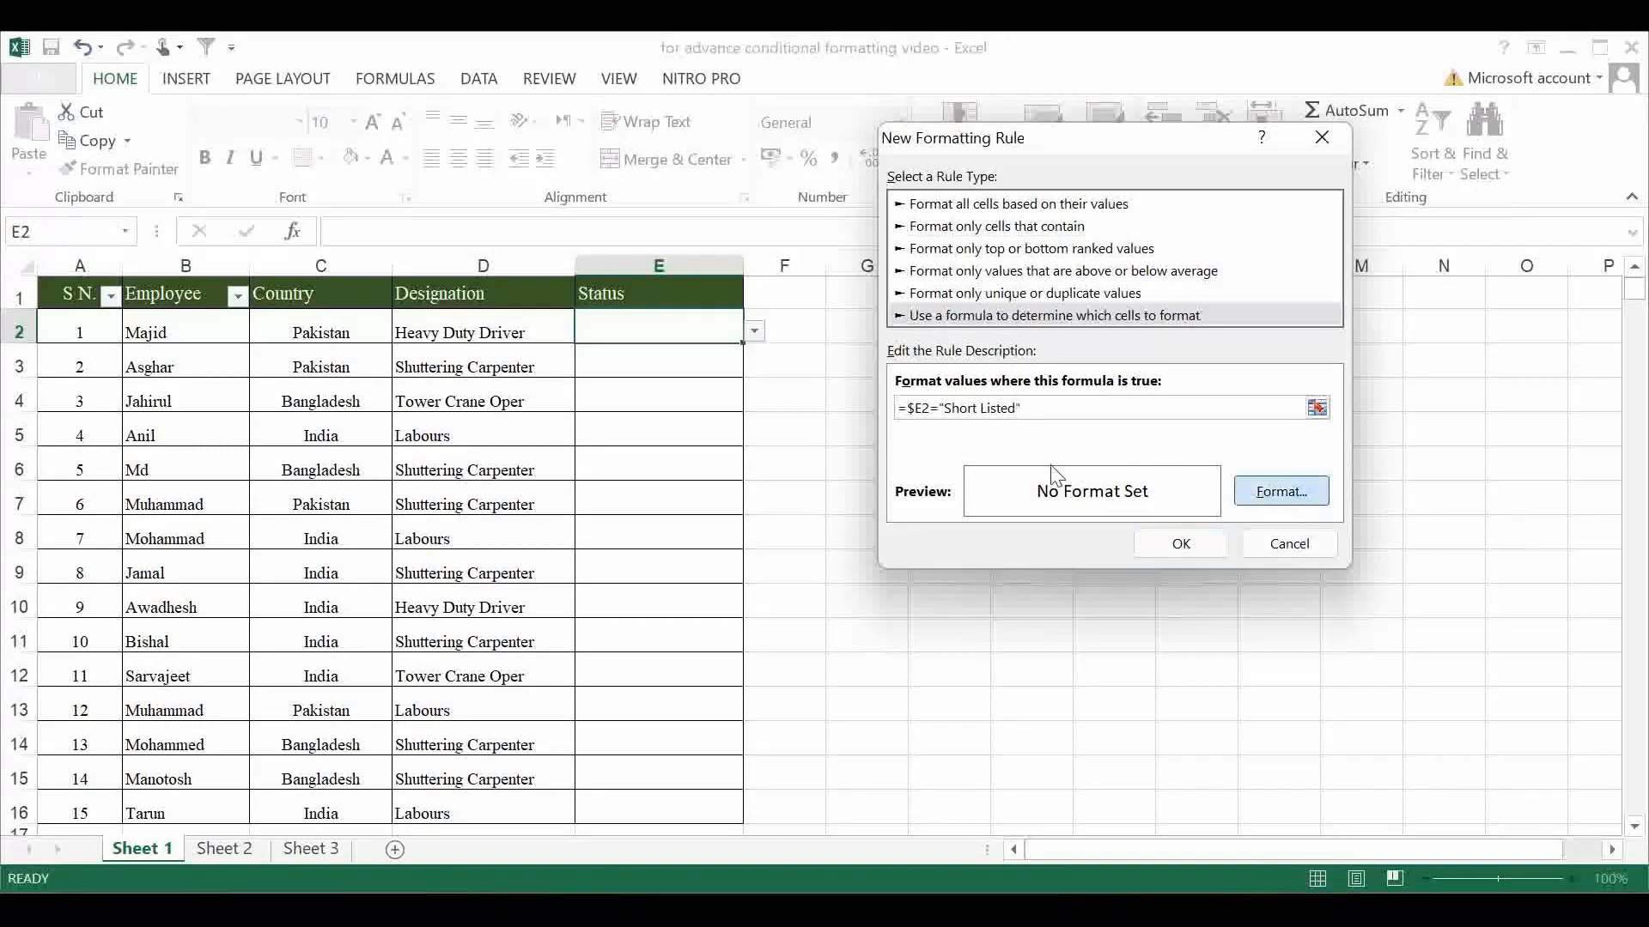
pyautogui.click(1301, 496)
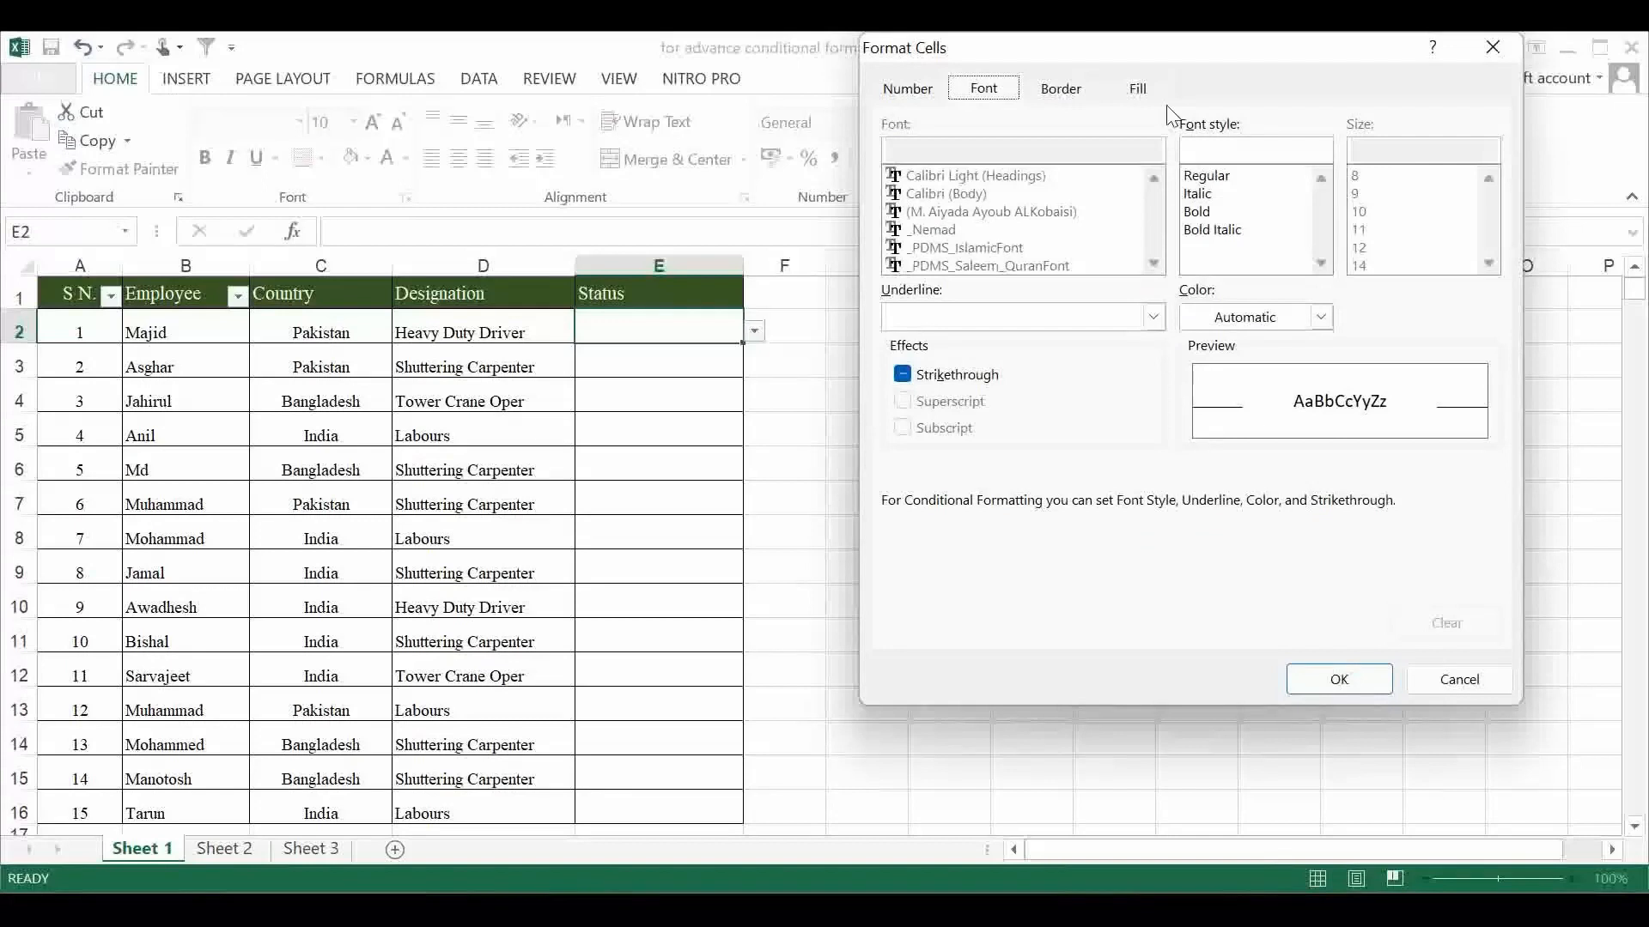
pyautogui.click(1138, 87)
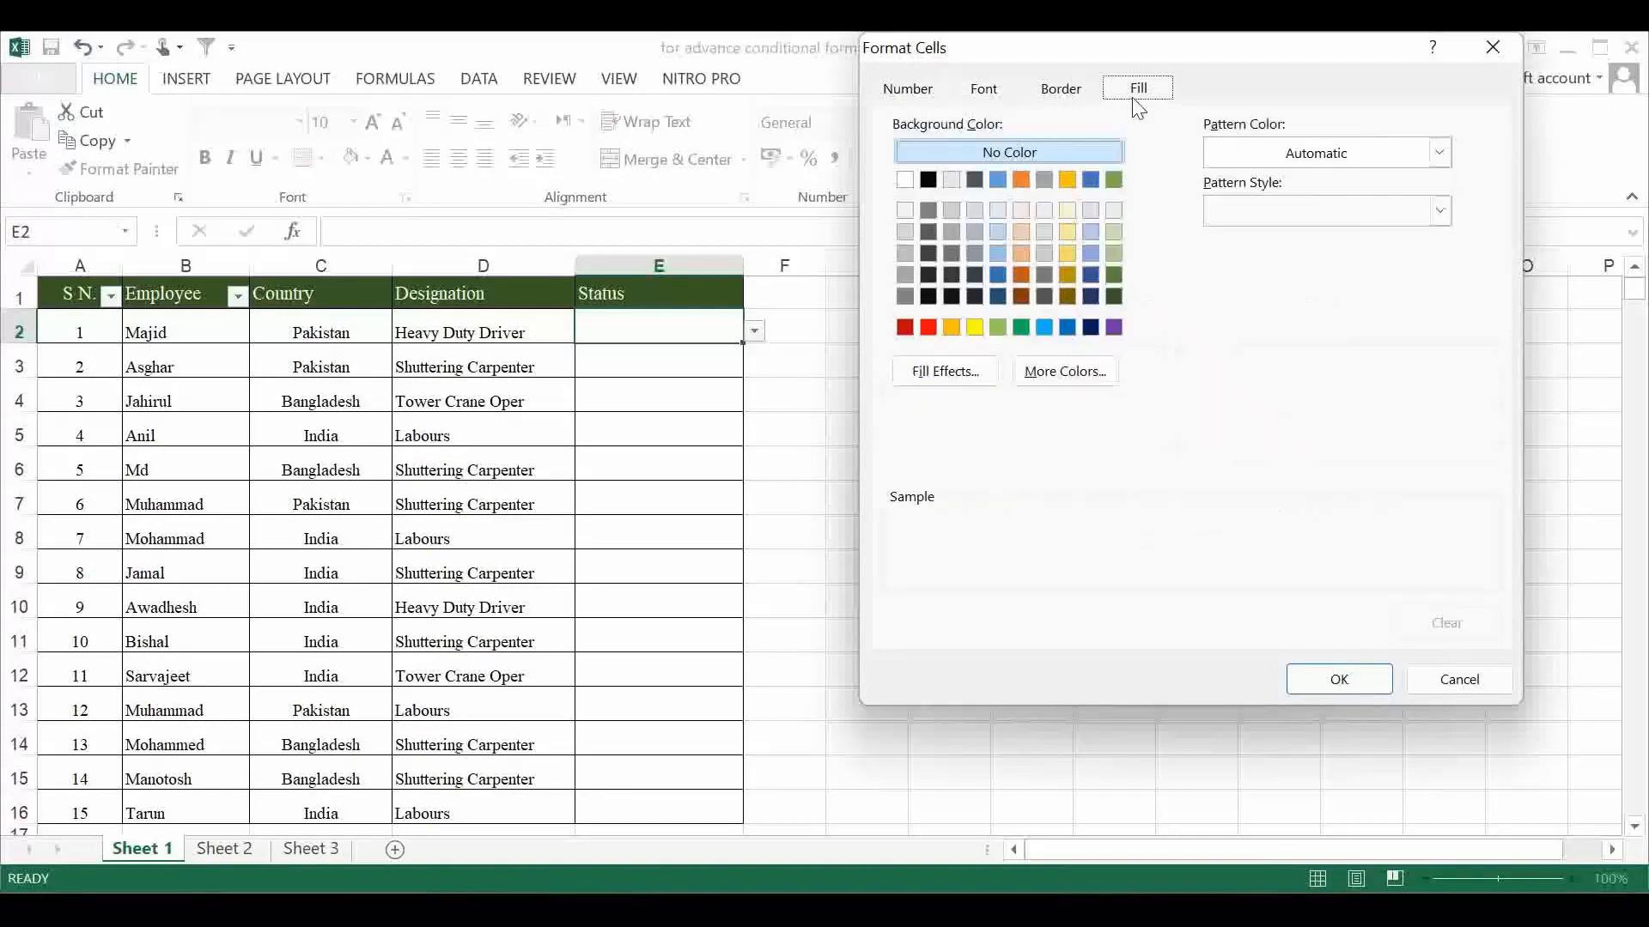
pyautogui.click(1019, 211)
pyautogui.click(1316, 678)
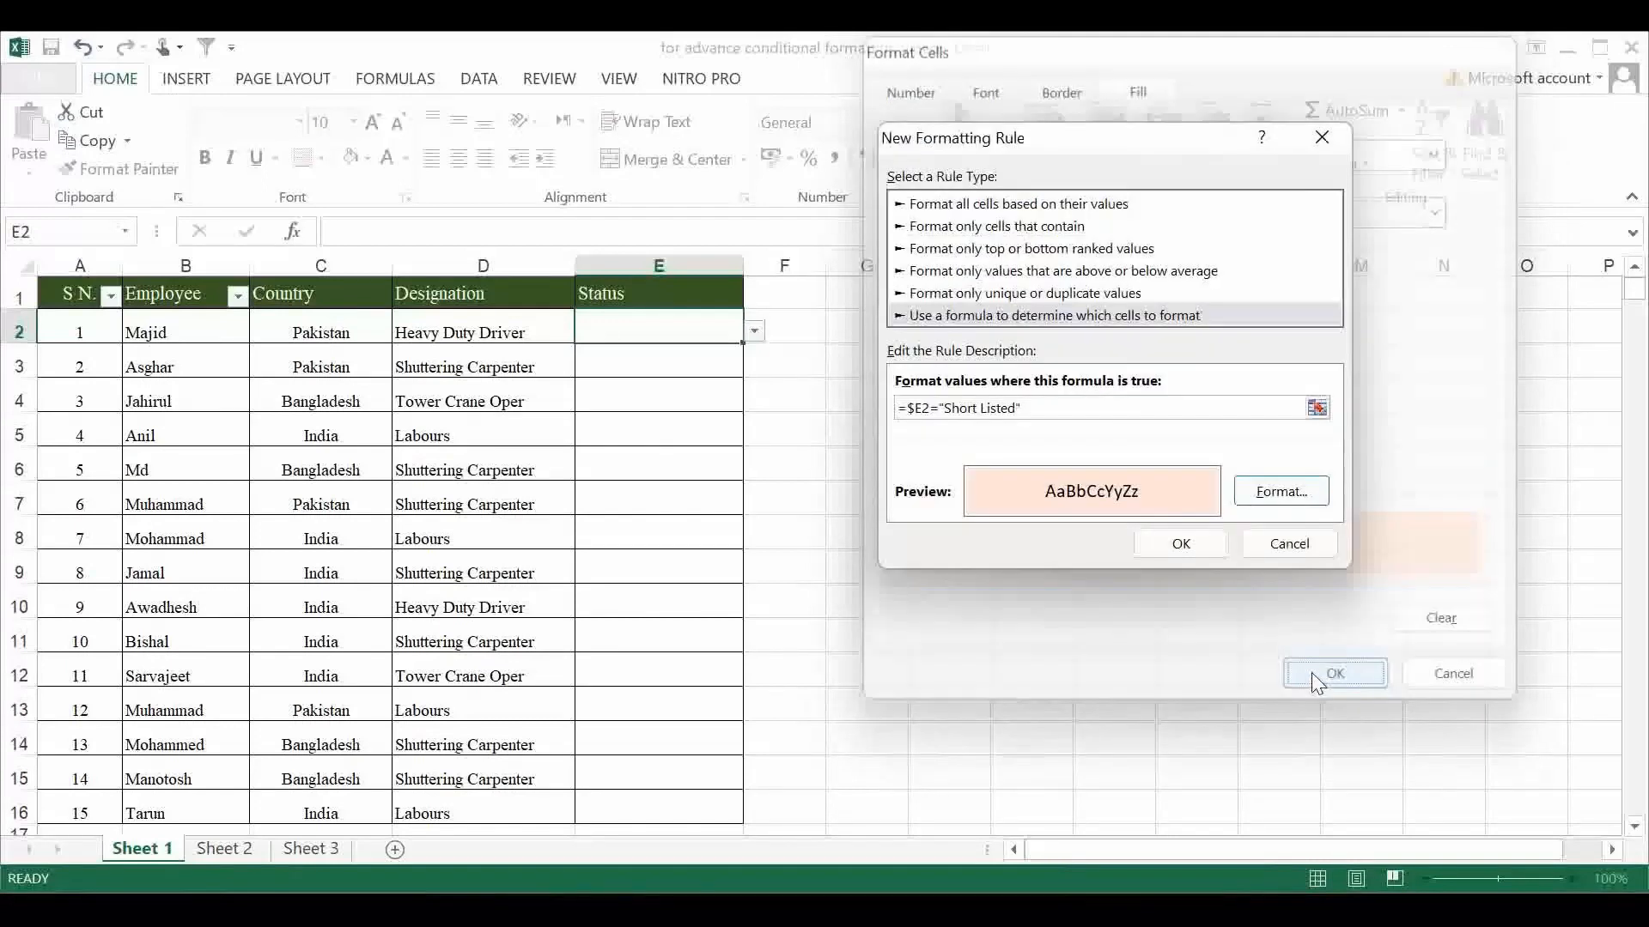
pyautogui.click(1207, 550)
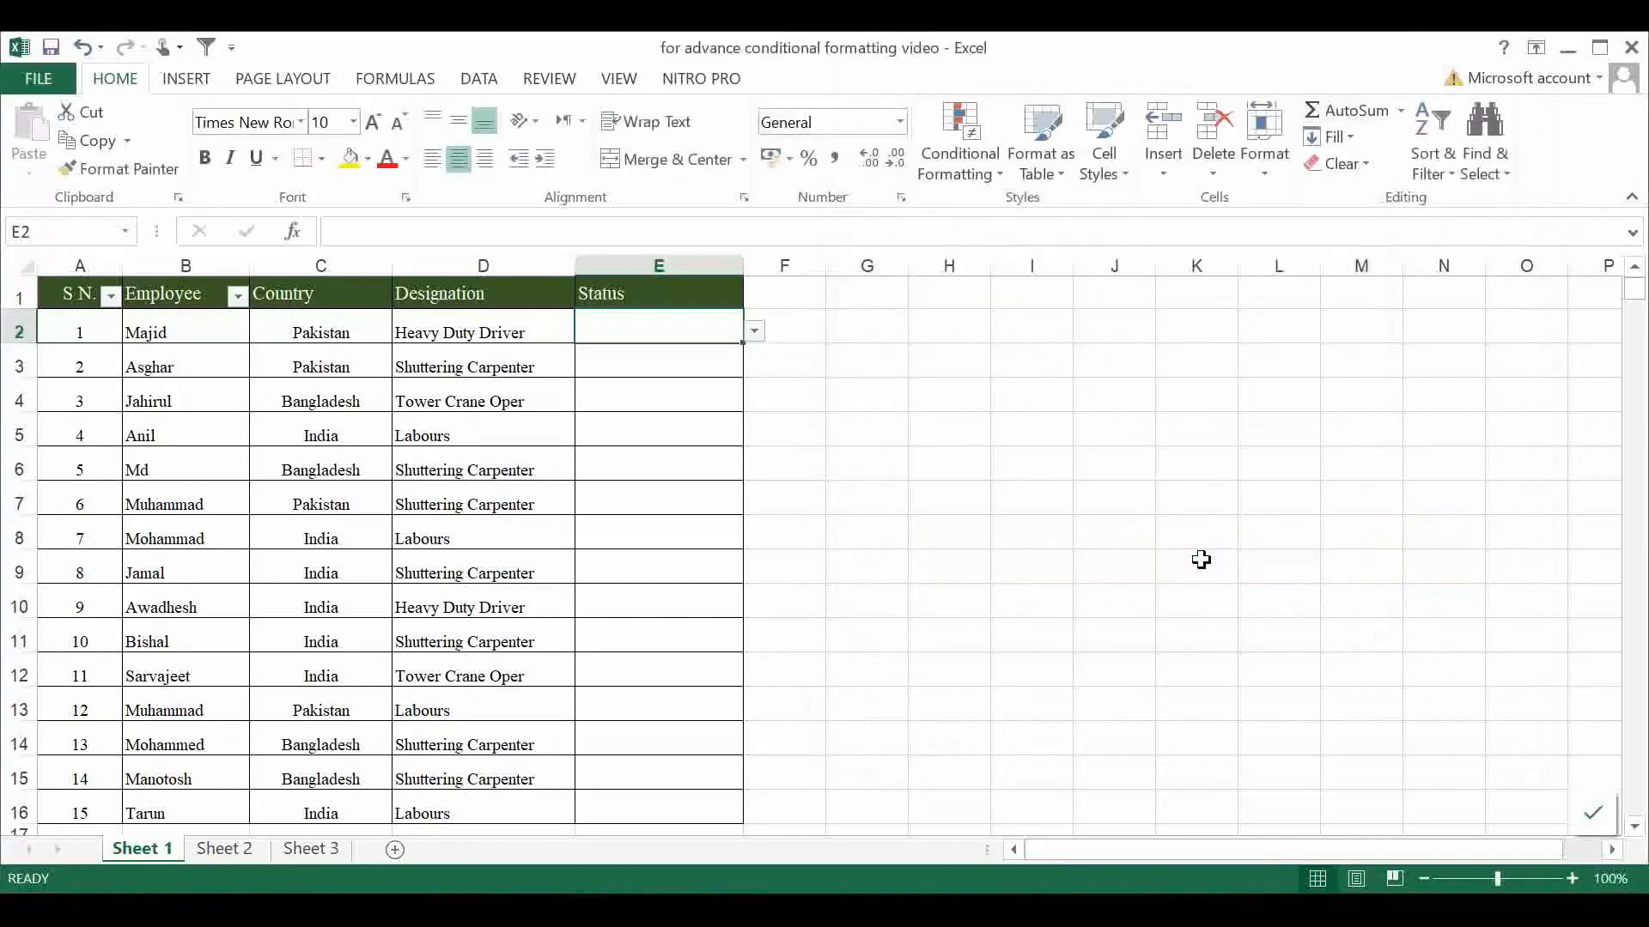
pyautogui.click(754, 331)
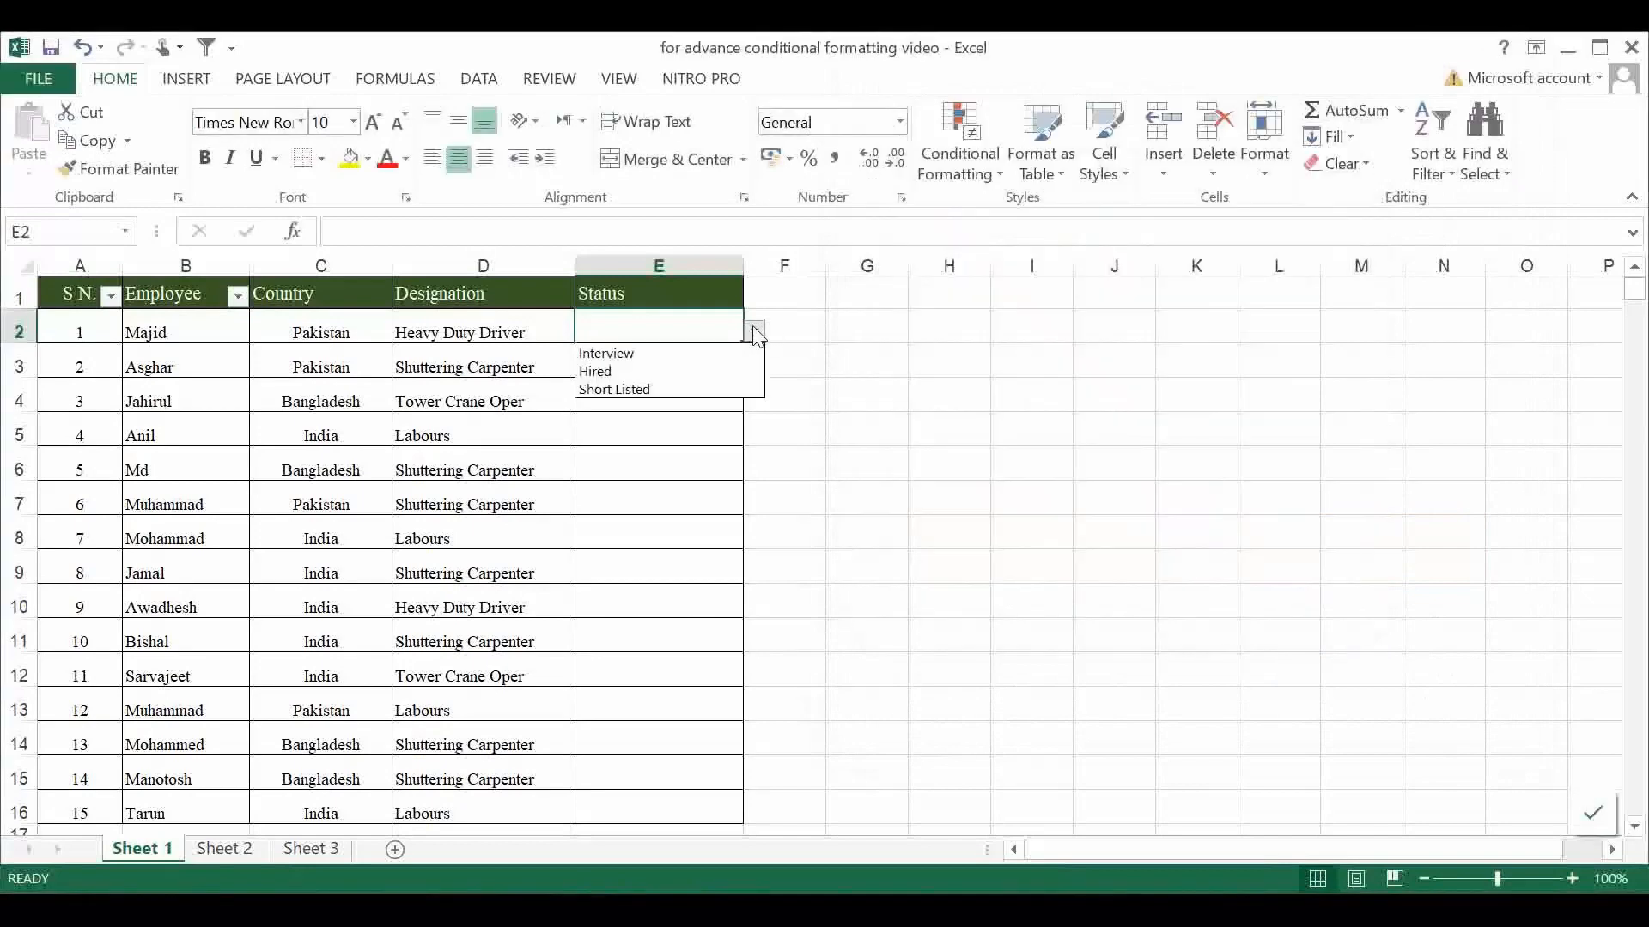
pyautogui.click(601, 391)
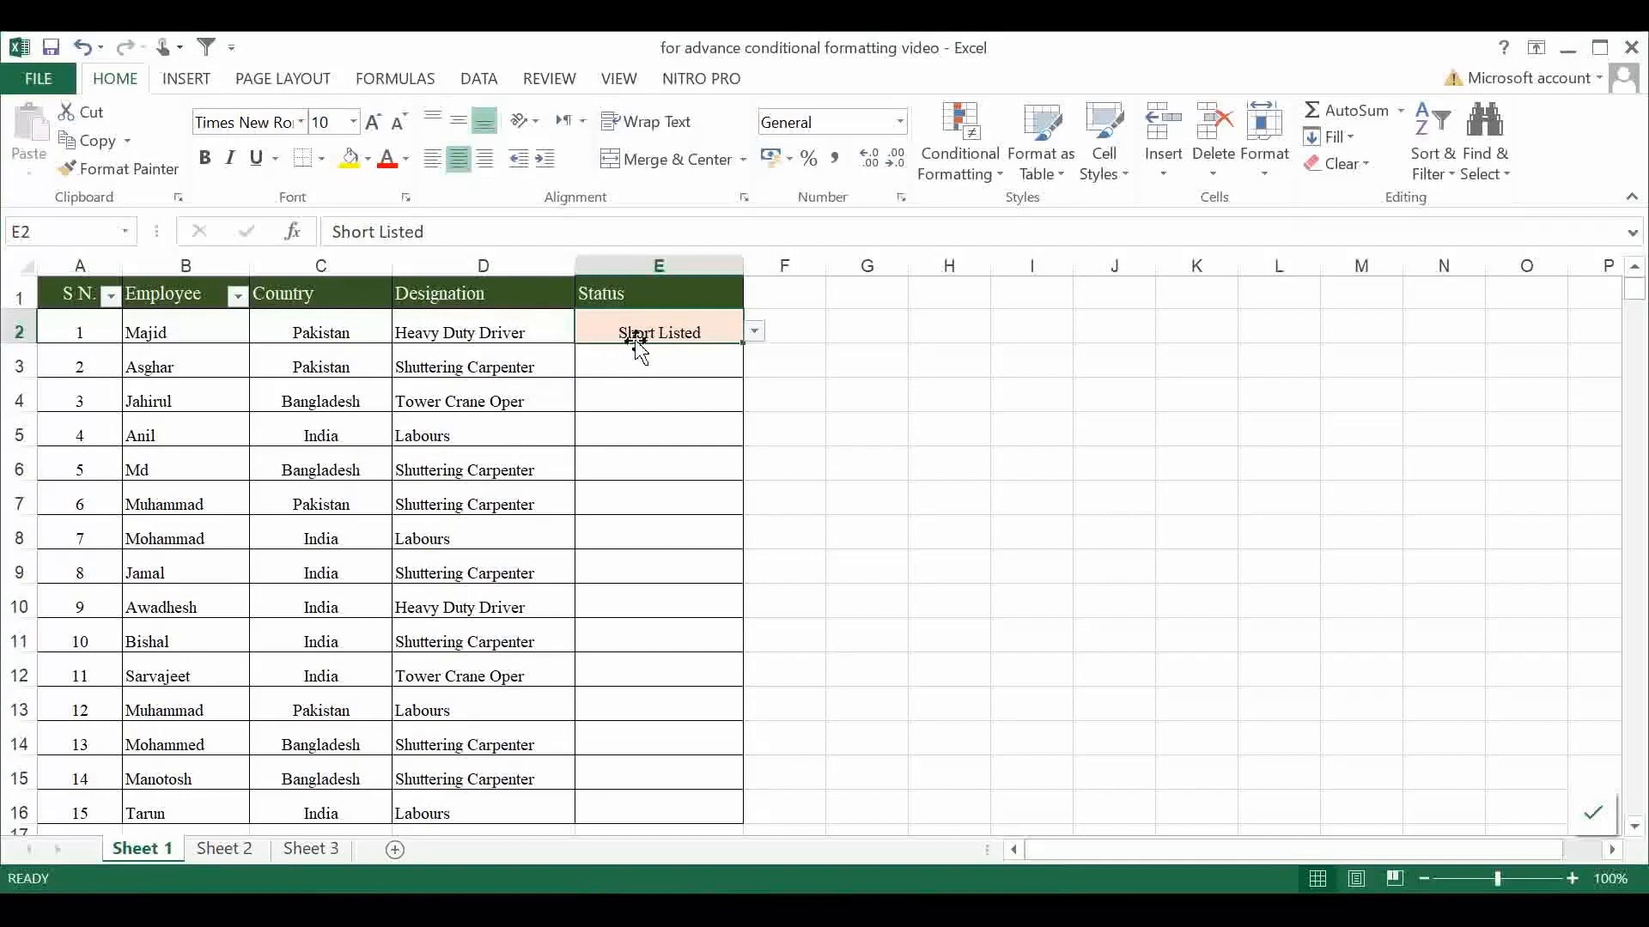
# Extend the Short Listed rule to the whole table by setting its range to =$A$1:$E$16, and apply the change.
pyautogui.click(960, 150)
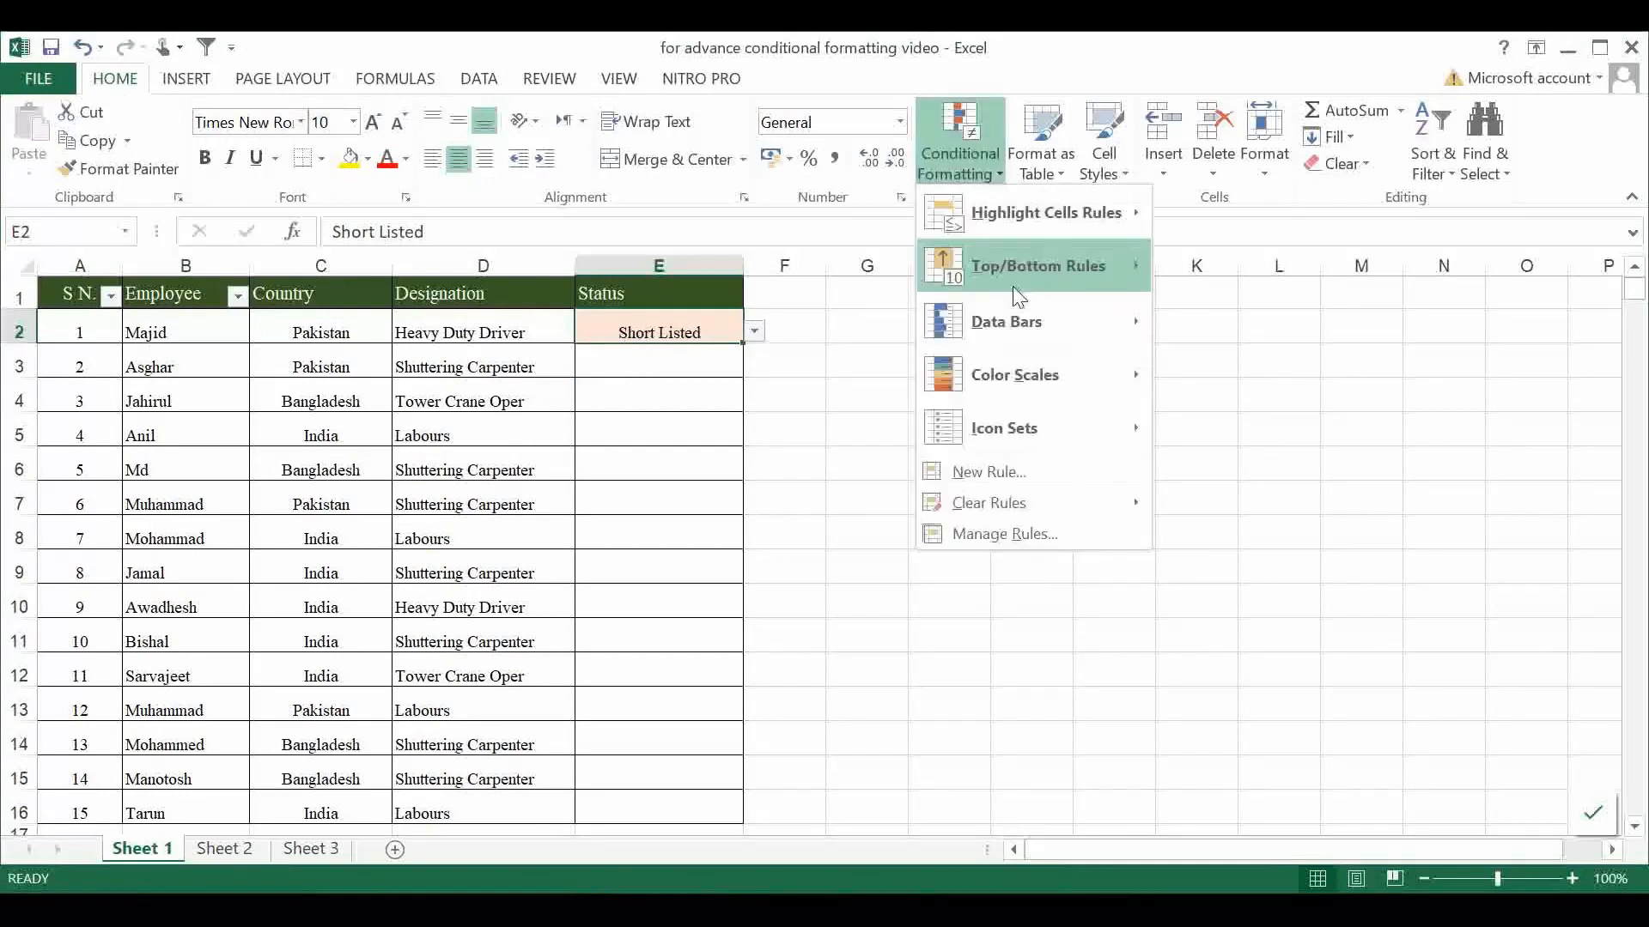
pyautogui.click(1007, 533)
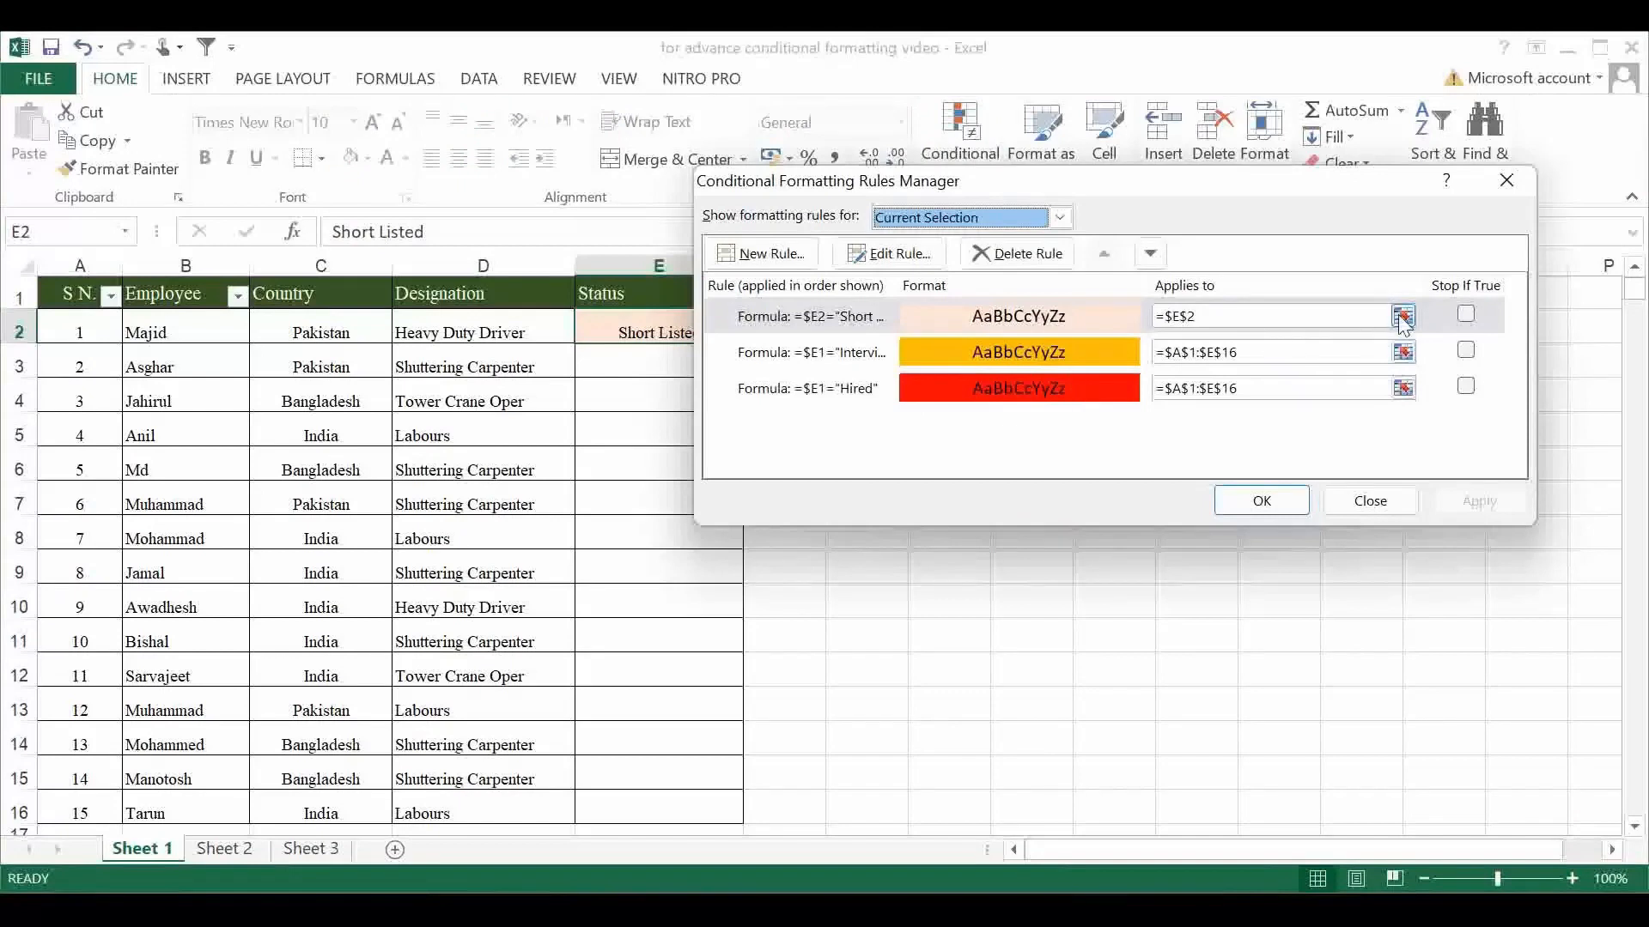
pyautogui.click(1404, 318)
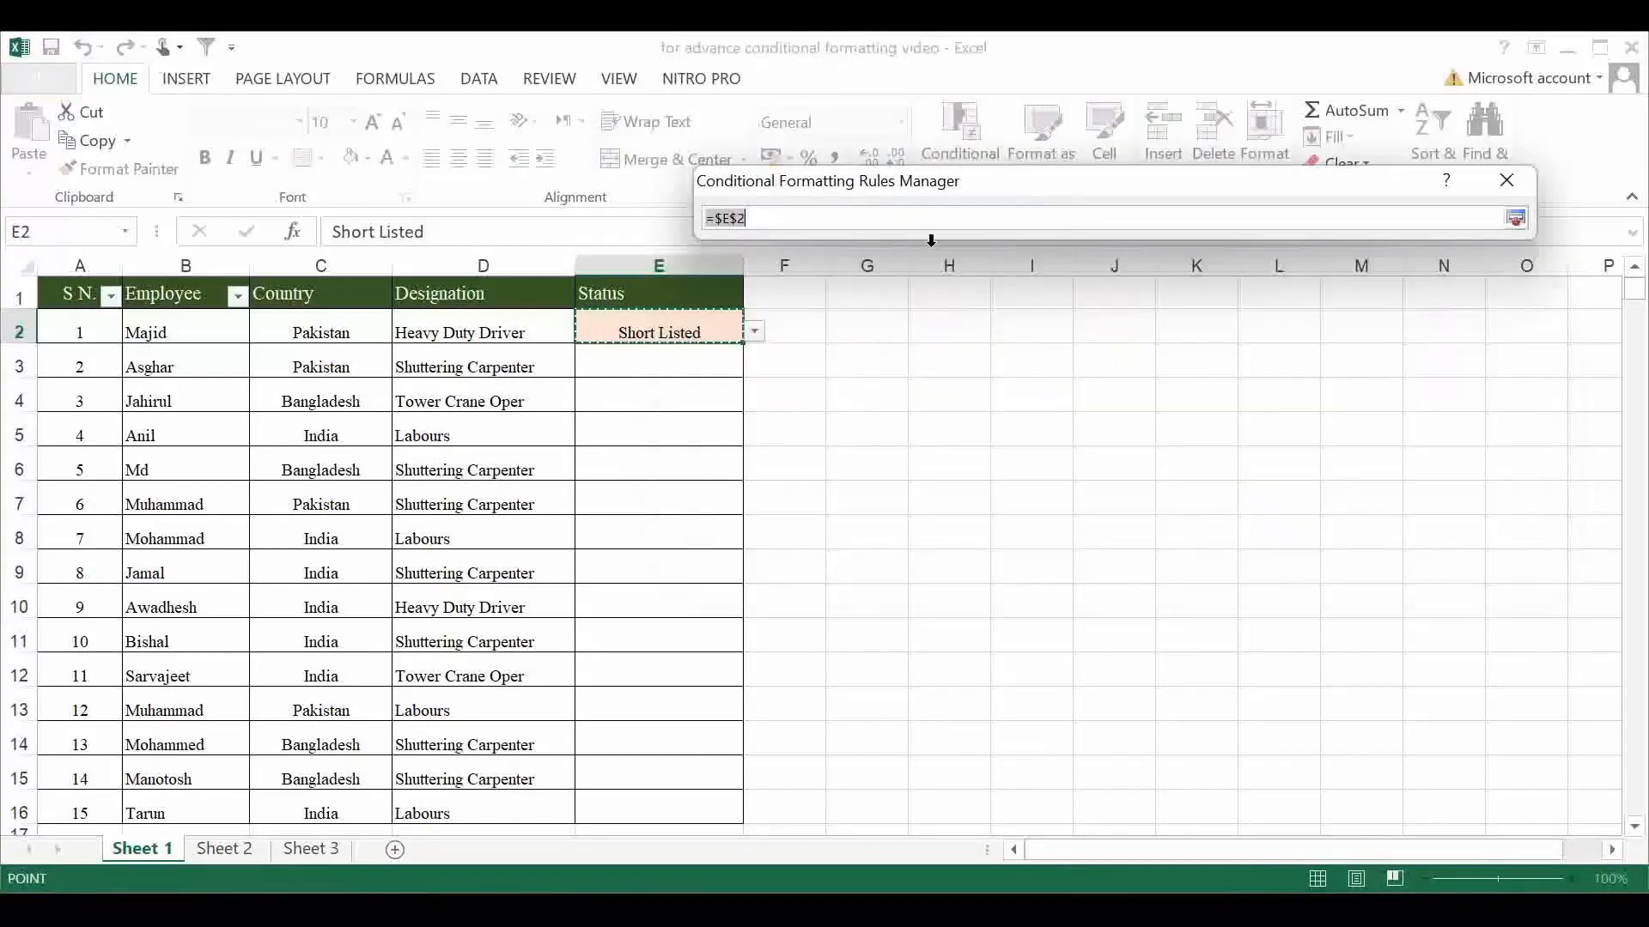
pyautogui.moveTo(48, 294); pyautogui.dragTo(715, 751)
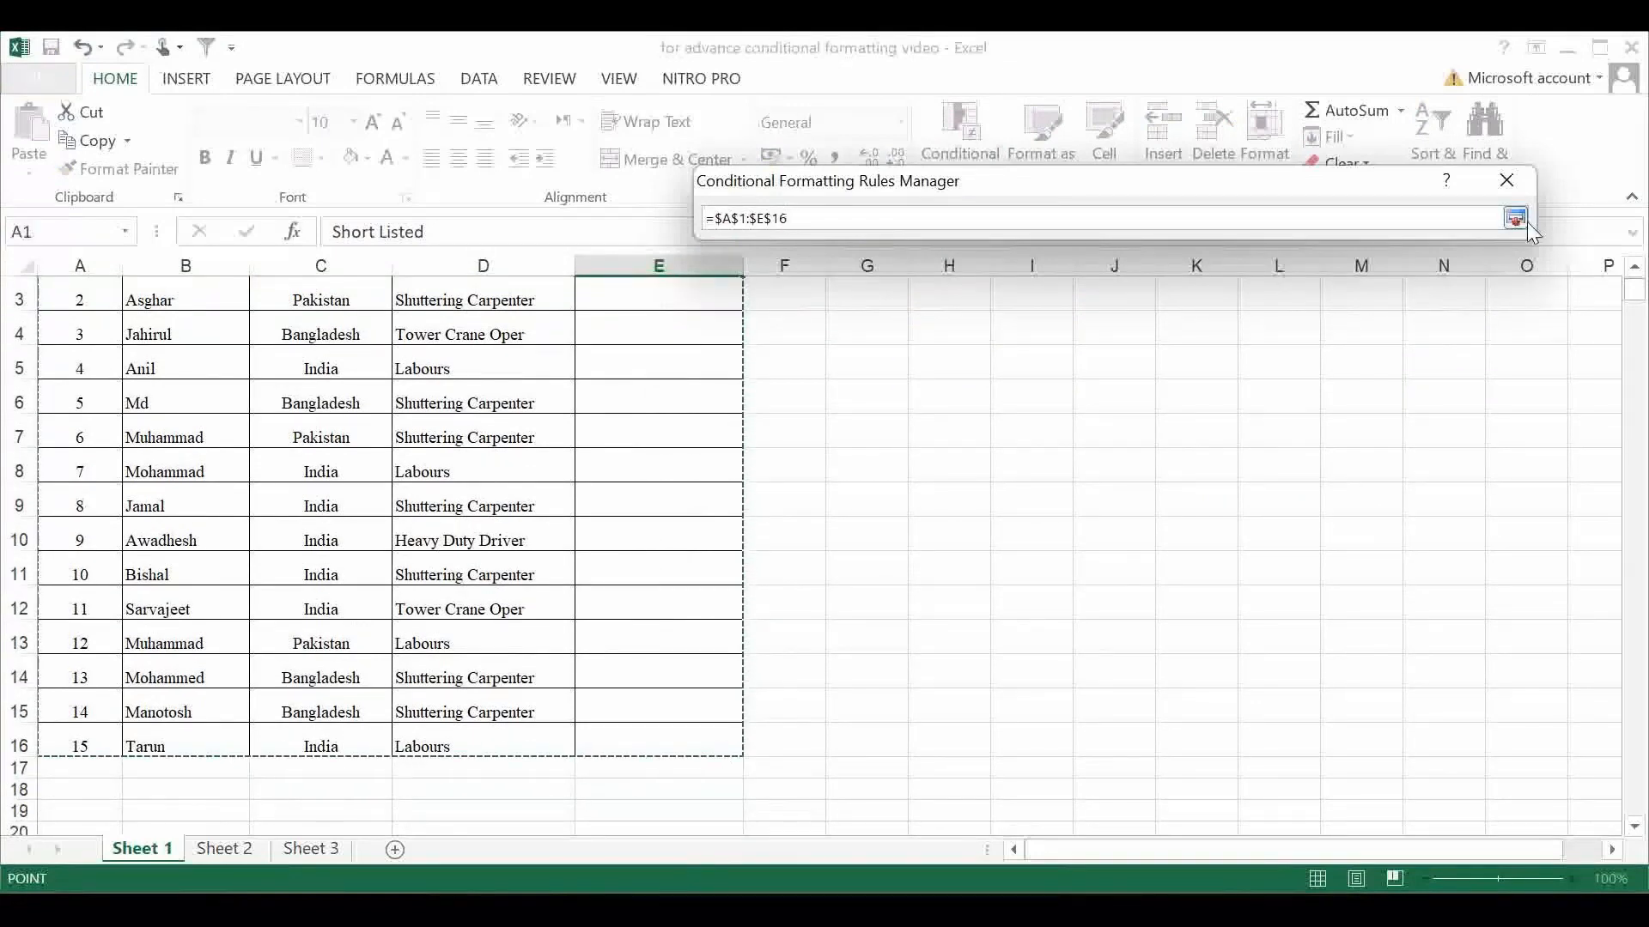
pyautogui.click(1515, 218)
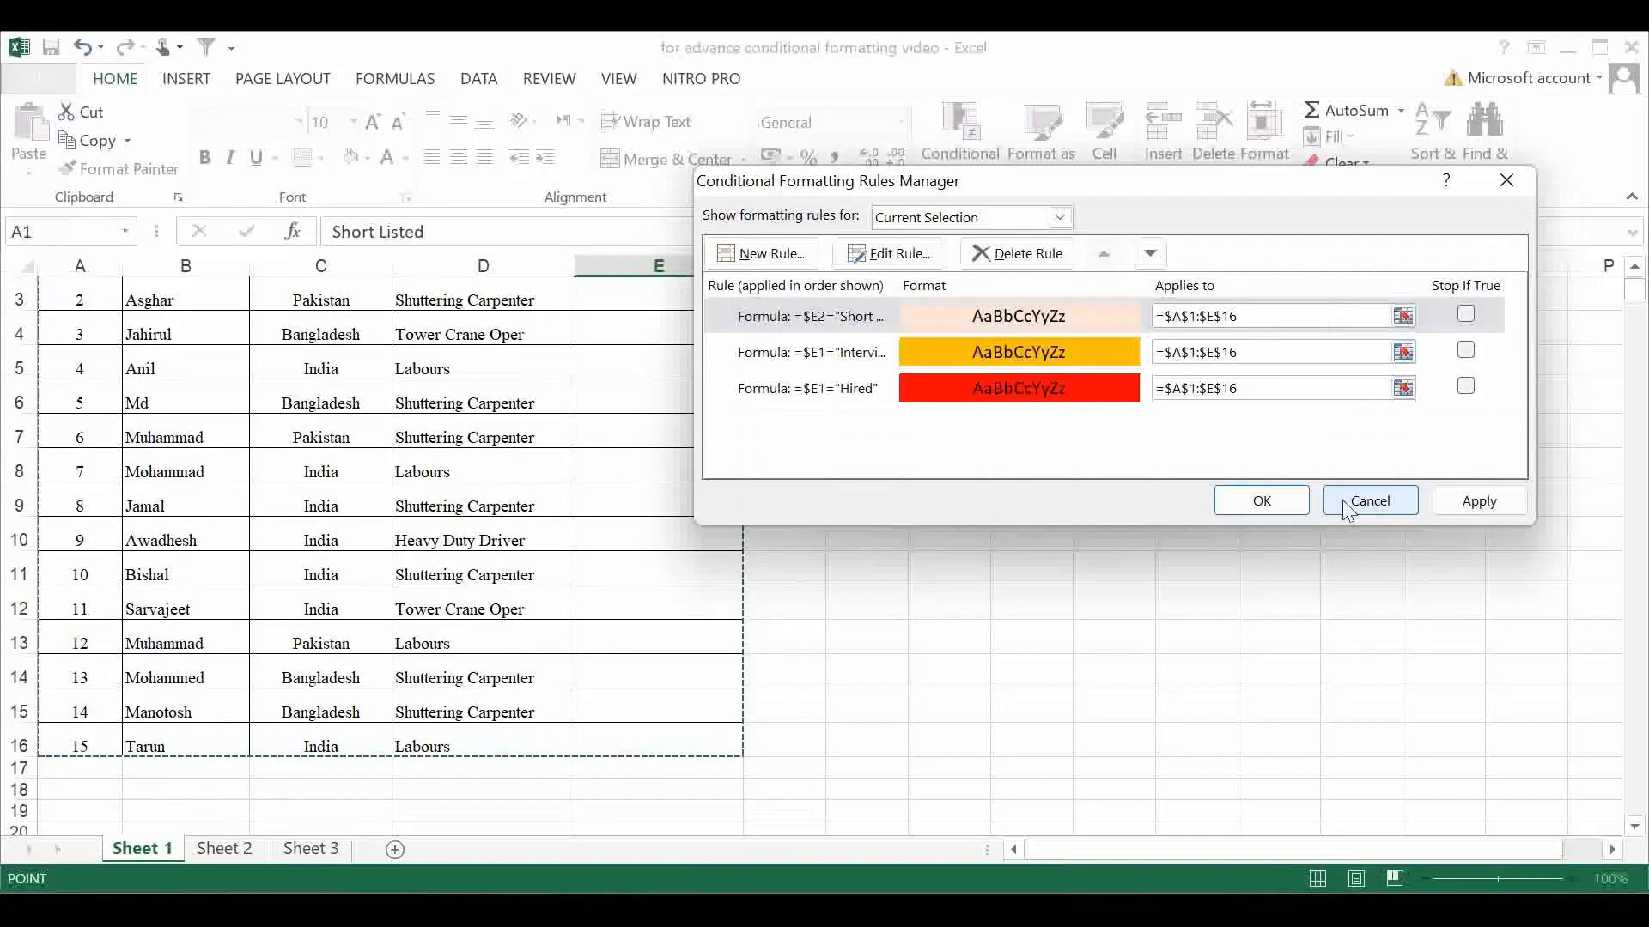
pyautogui.click(1478, 503)
pyautogui.click(1270, 505)
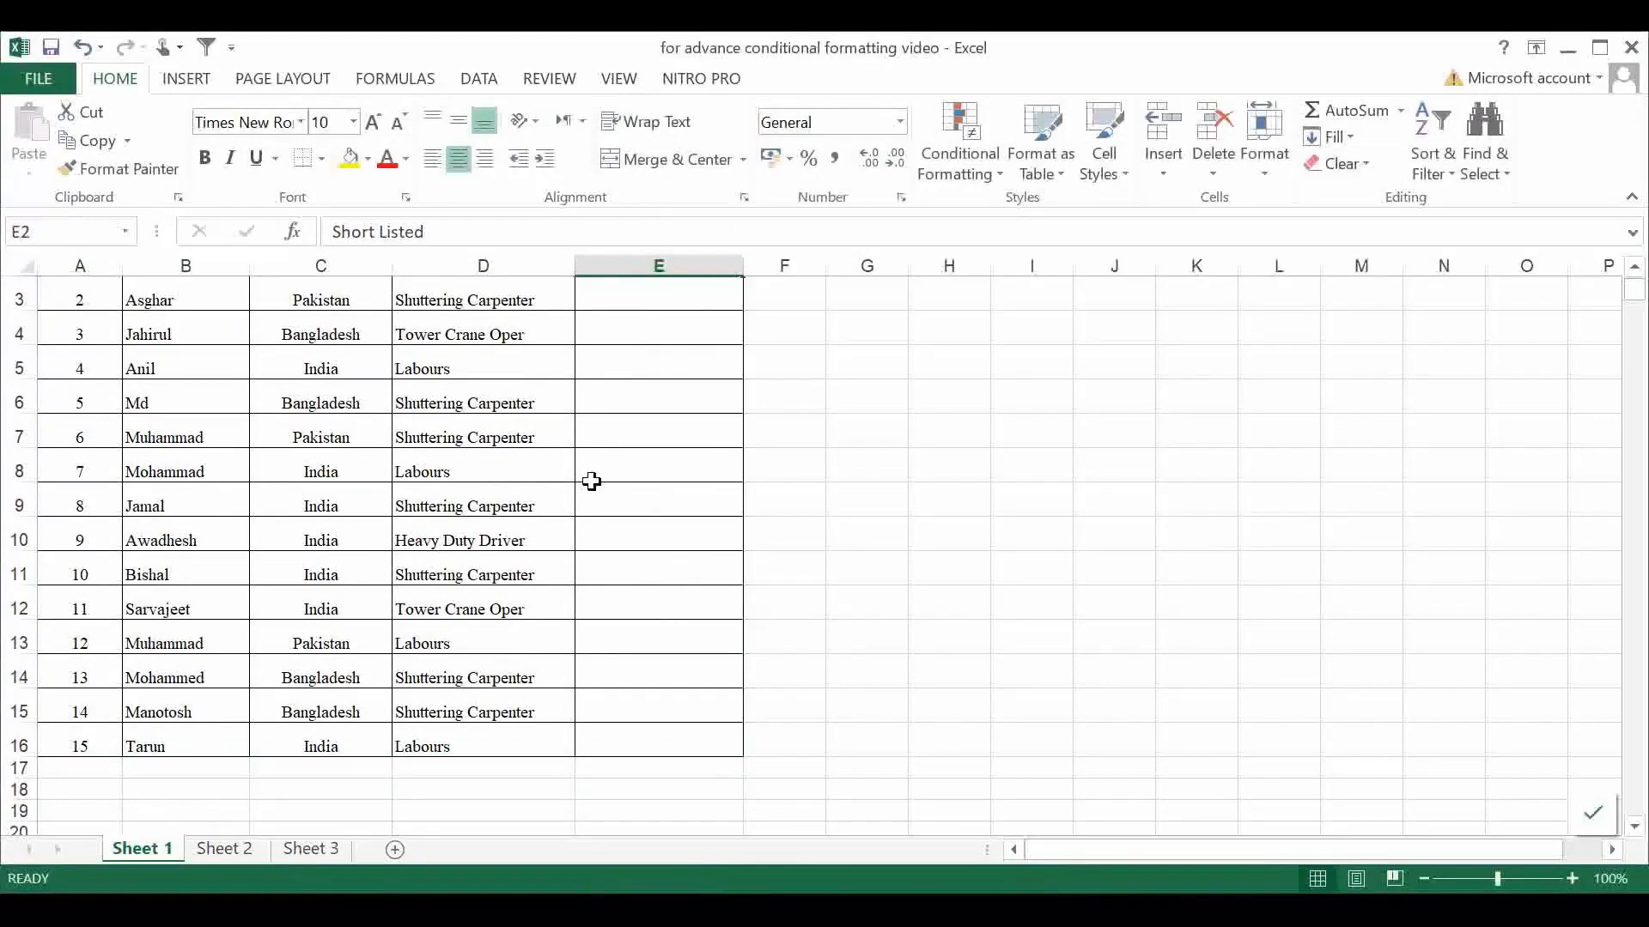
# Test the row highlighting by switching the status in E2 to Interview, Hired and back to Interview.
pyautogui.scroll(1, 589, 479)
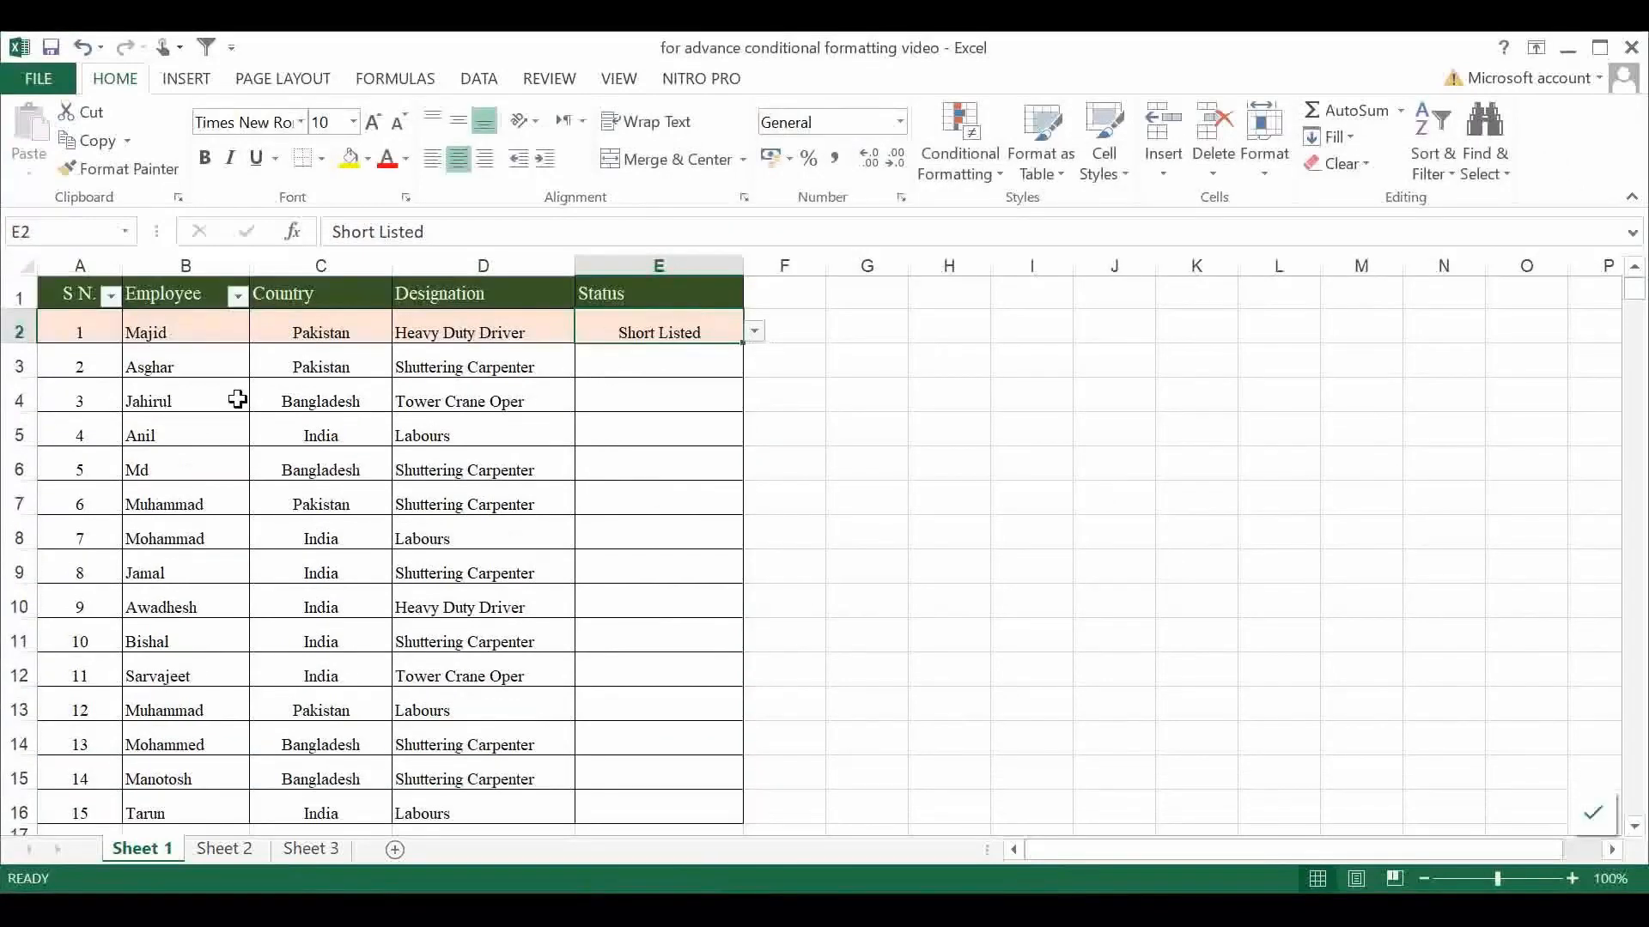
pyautogui.click(755, 331)
pyautogui.click(587, 353)
pyautogui.click(756, 333)
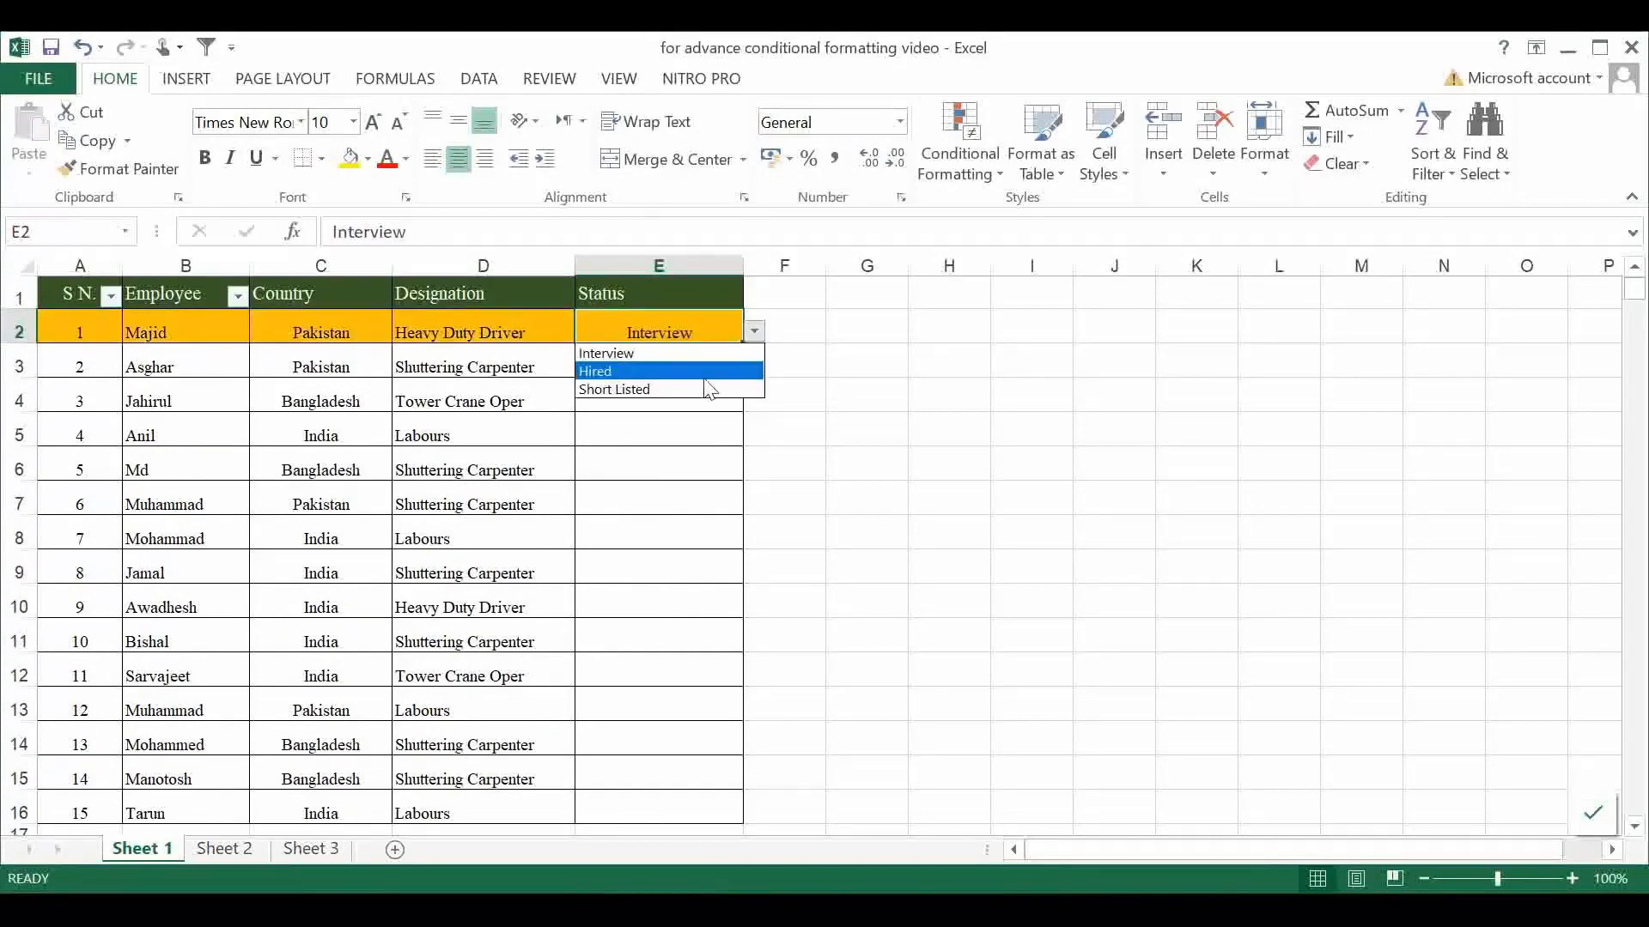
pyautogui.click(612, 370)
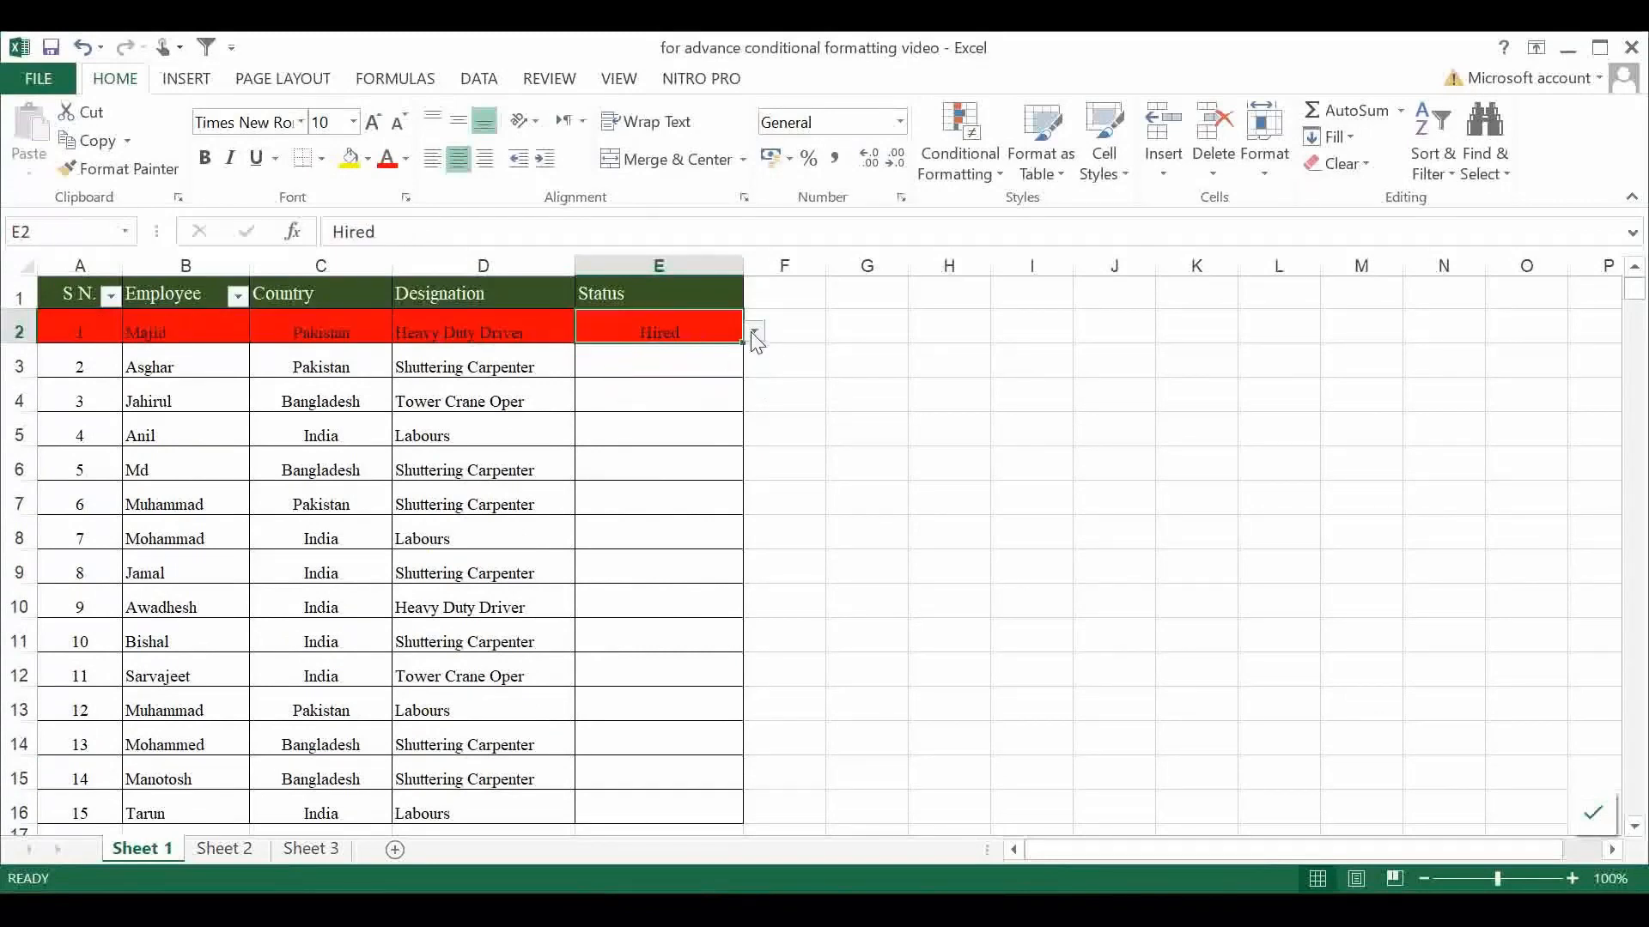
pyautogui.click(755, 332)
pyautogui.click(624, 348)
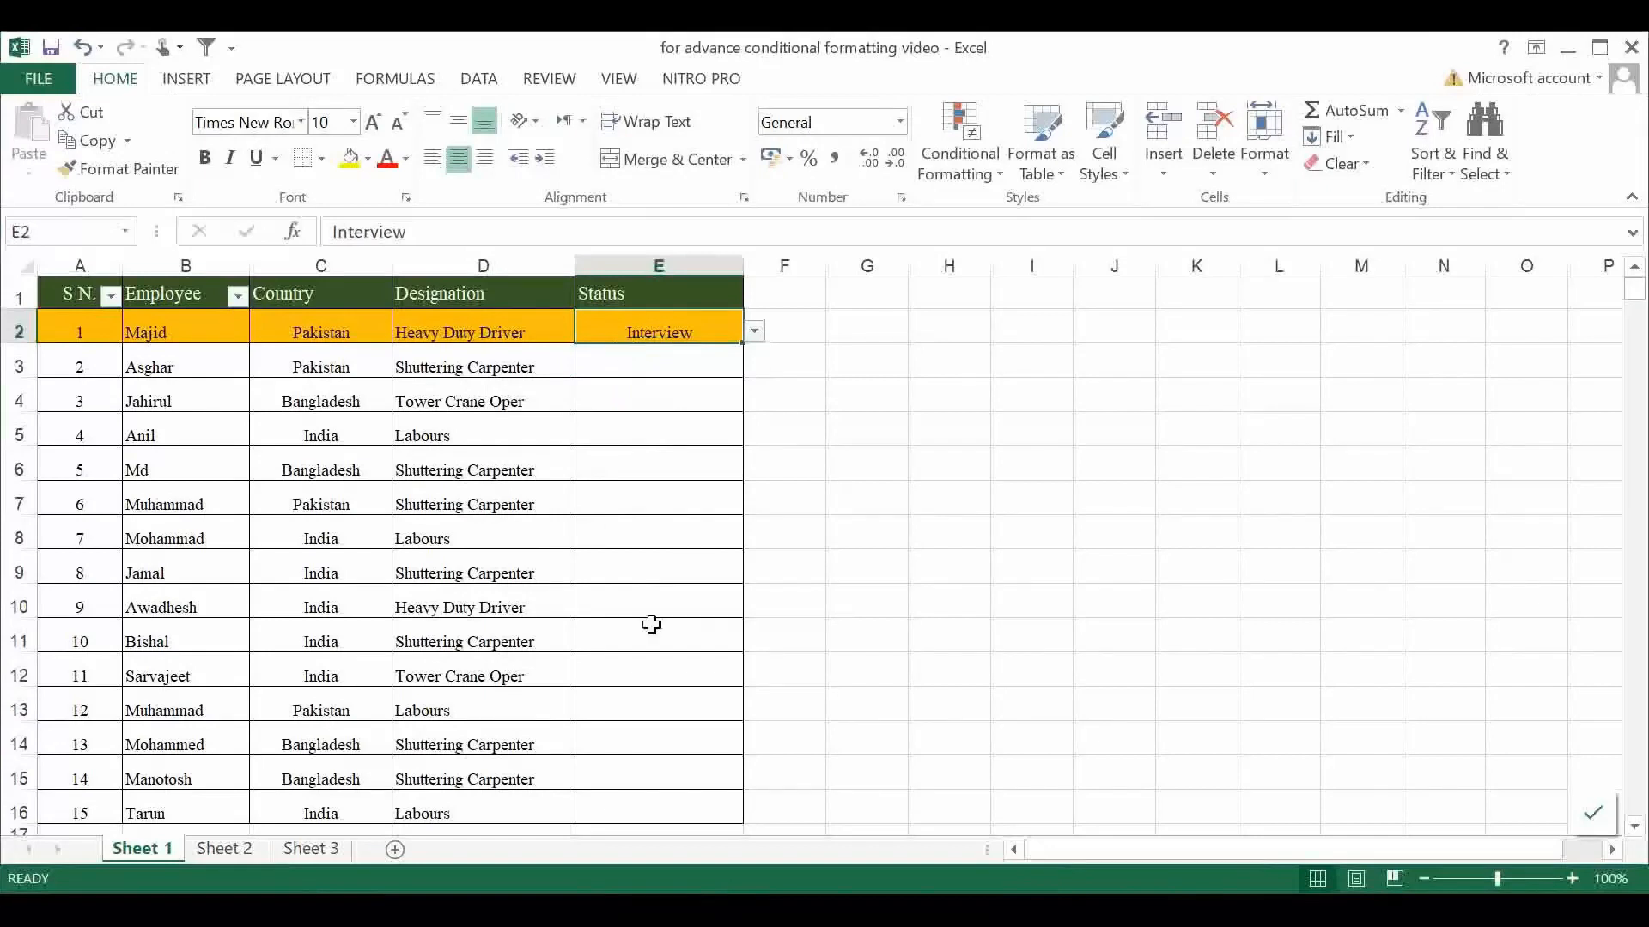
# On Sheet 2, clear the drop-down choice in cell G3.
pyautogui.click(222, 848)
pyautogui.press('Delete')
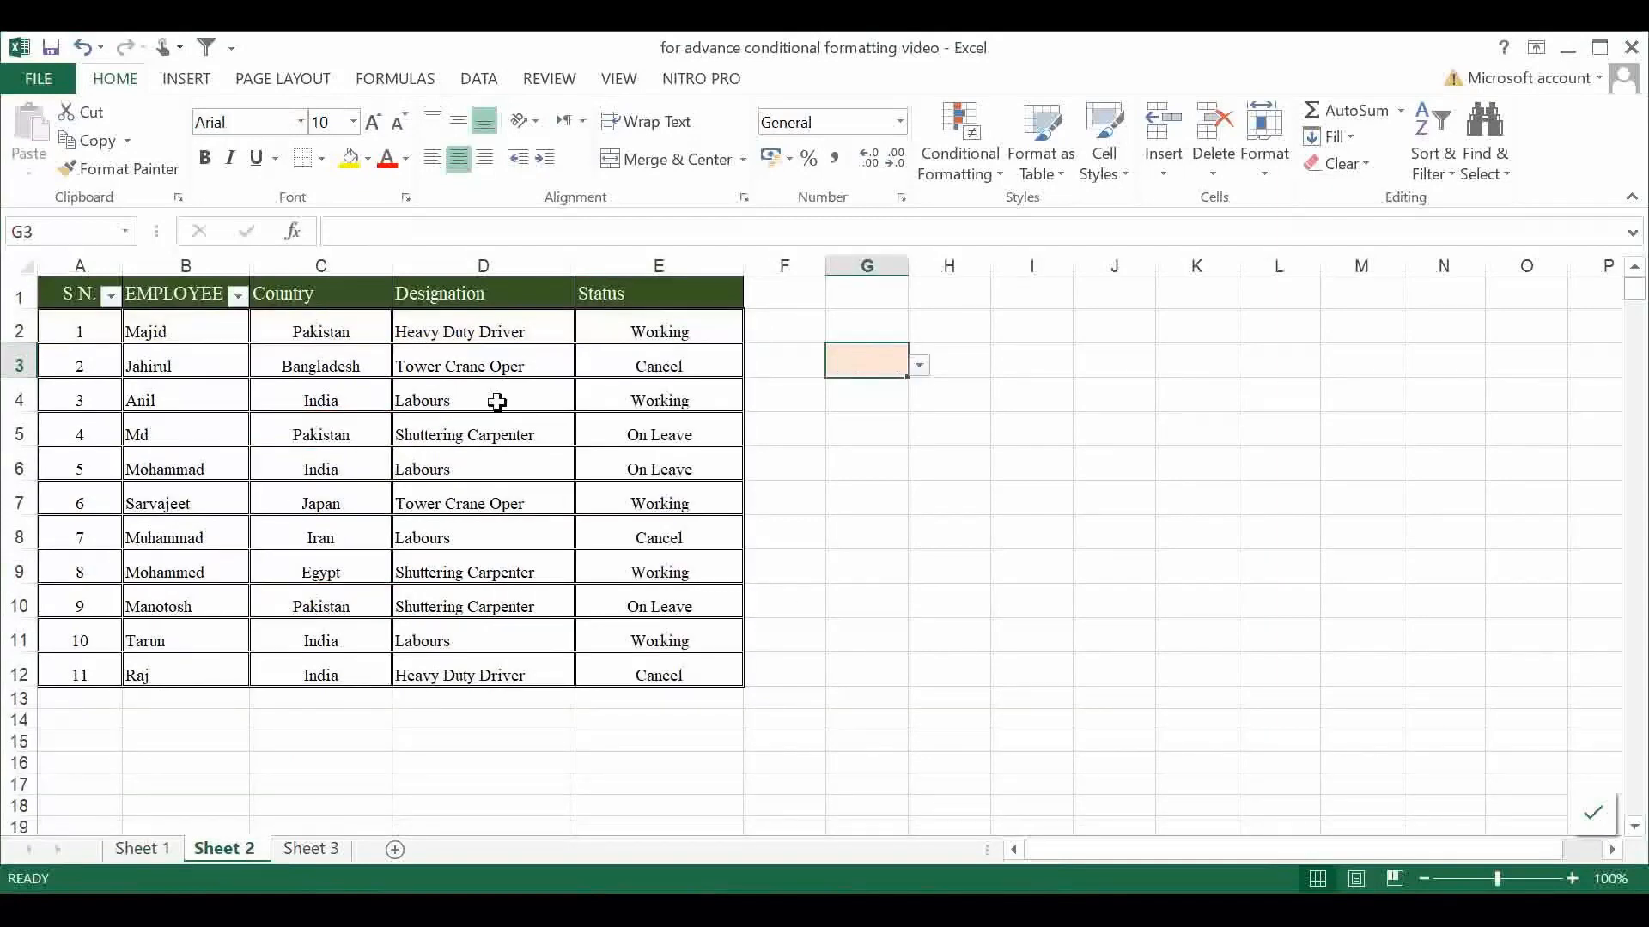
# Create a formula-based conditional formatting rule for Country cells C1:C12 with the formula =$C1=$G$3.
pyautogui.moveTo(334, 295); pyautogui.dragTo(315, 668)
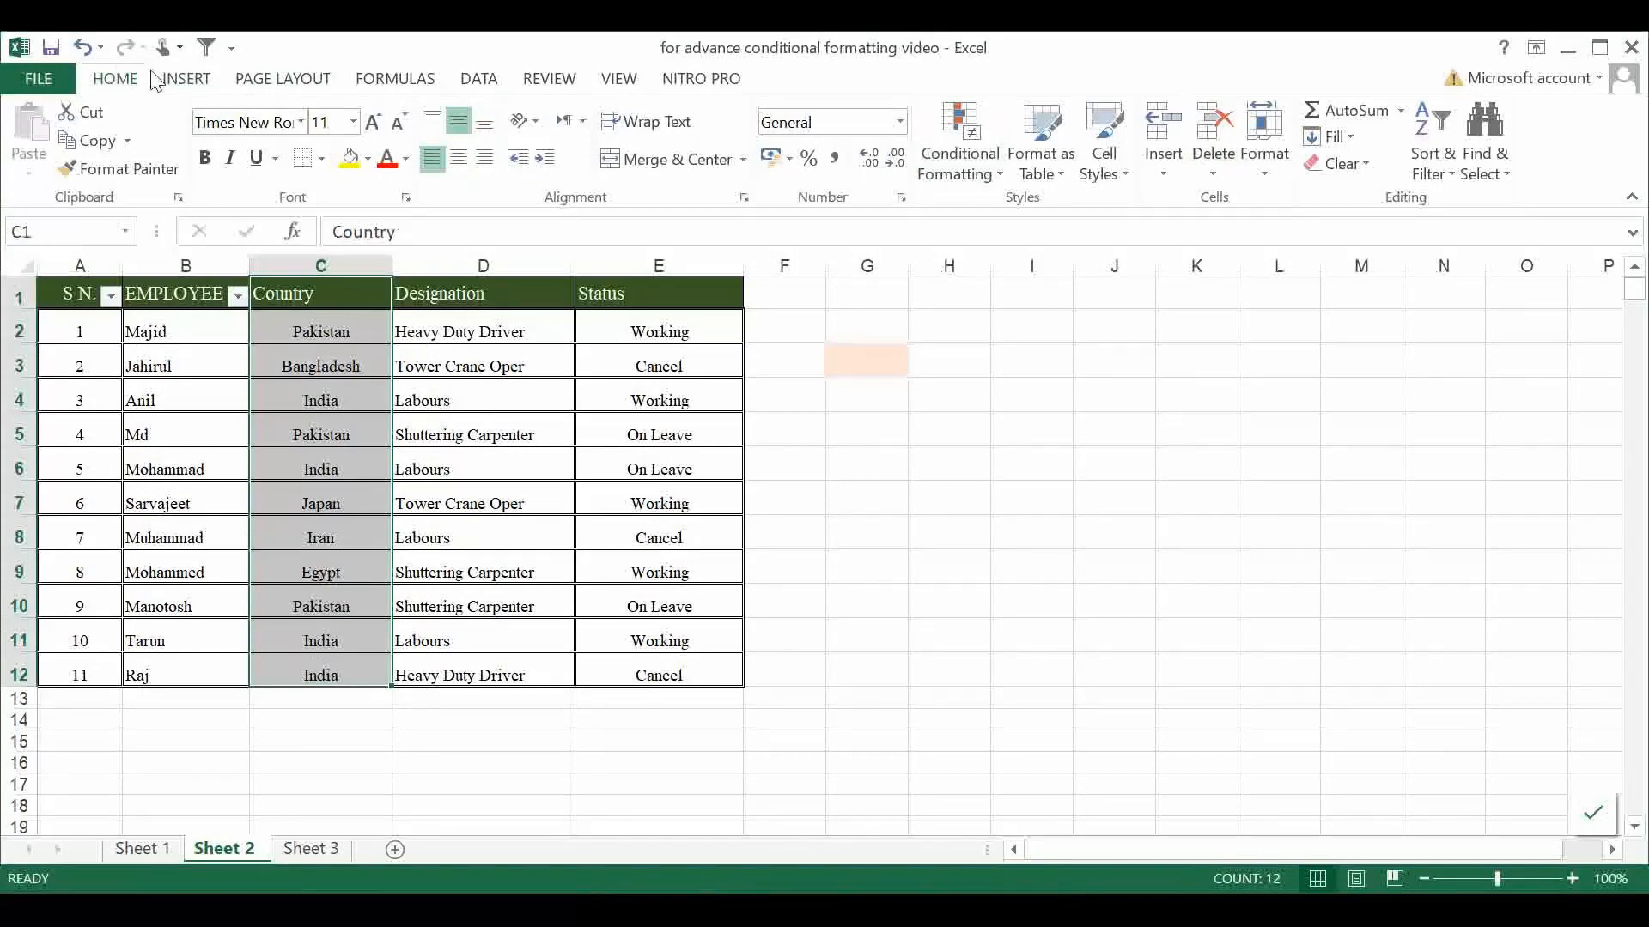
pyautogui.click(987, 178)
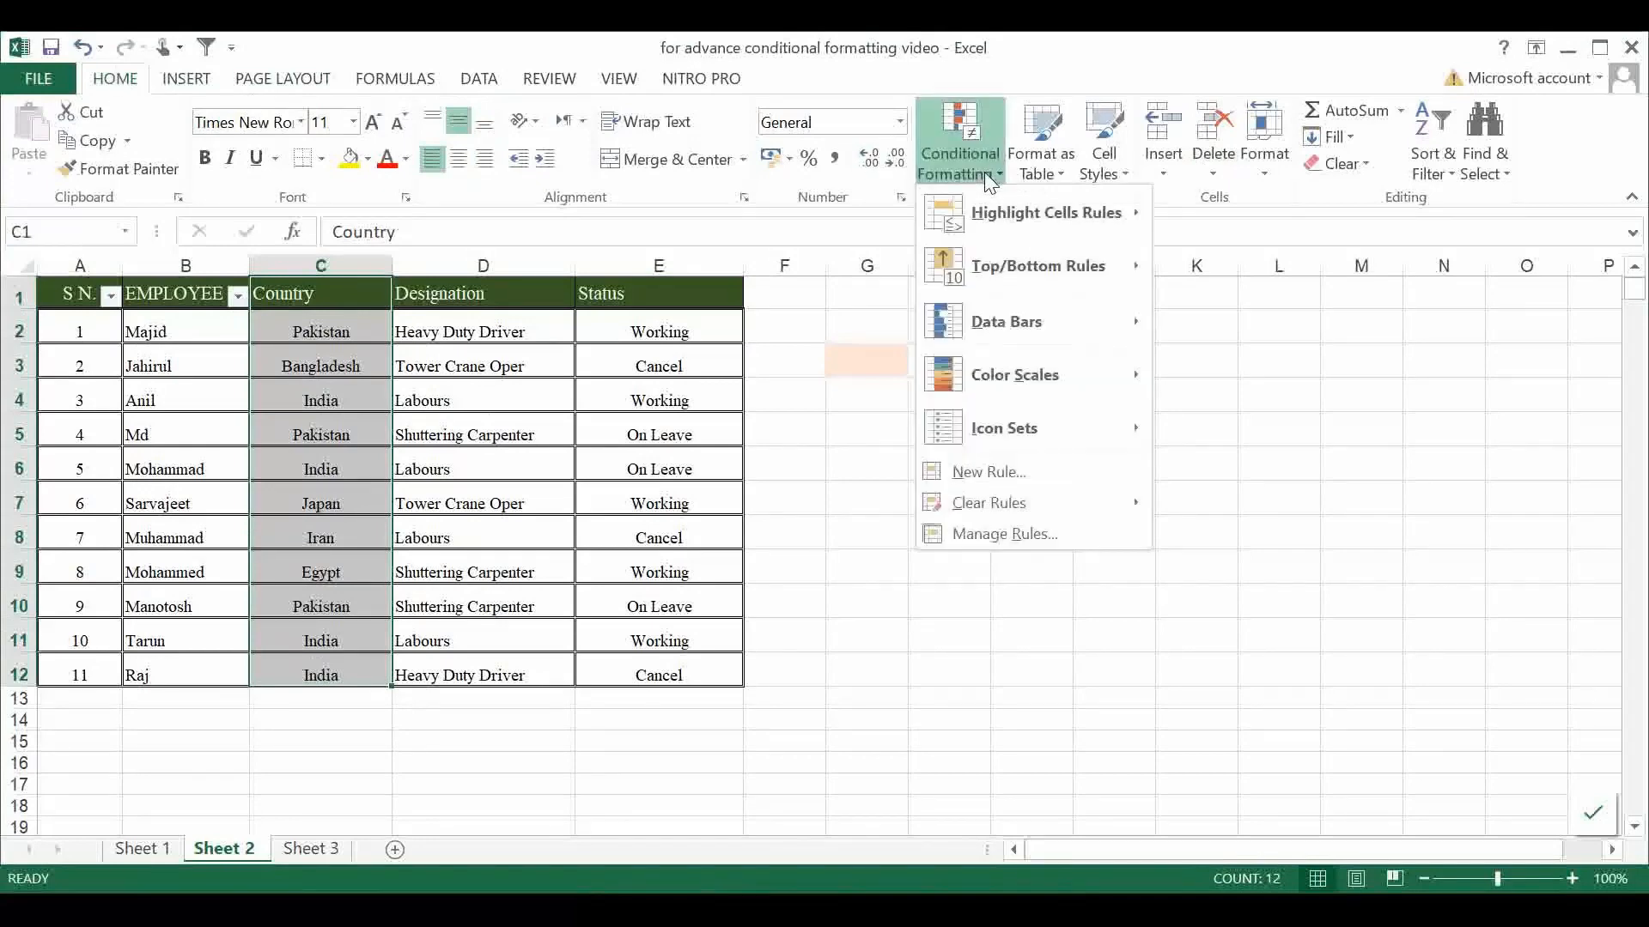
pyautogui.click(987, 477)
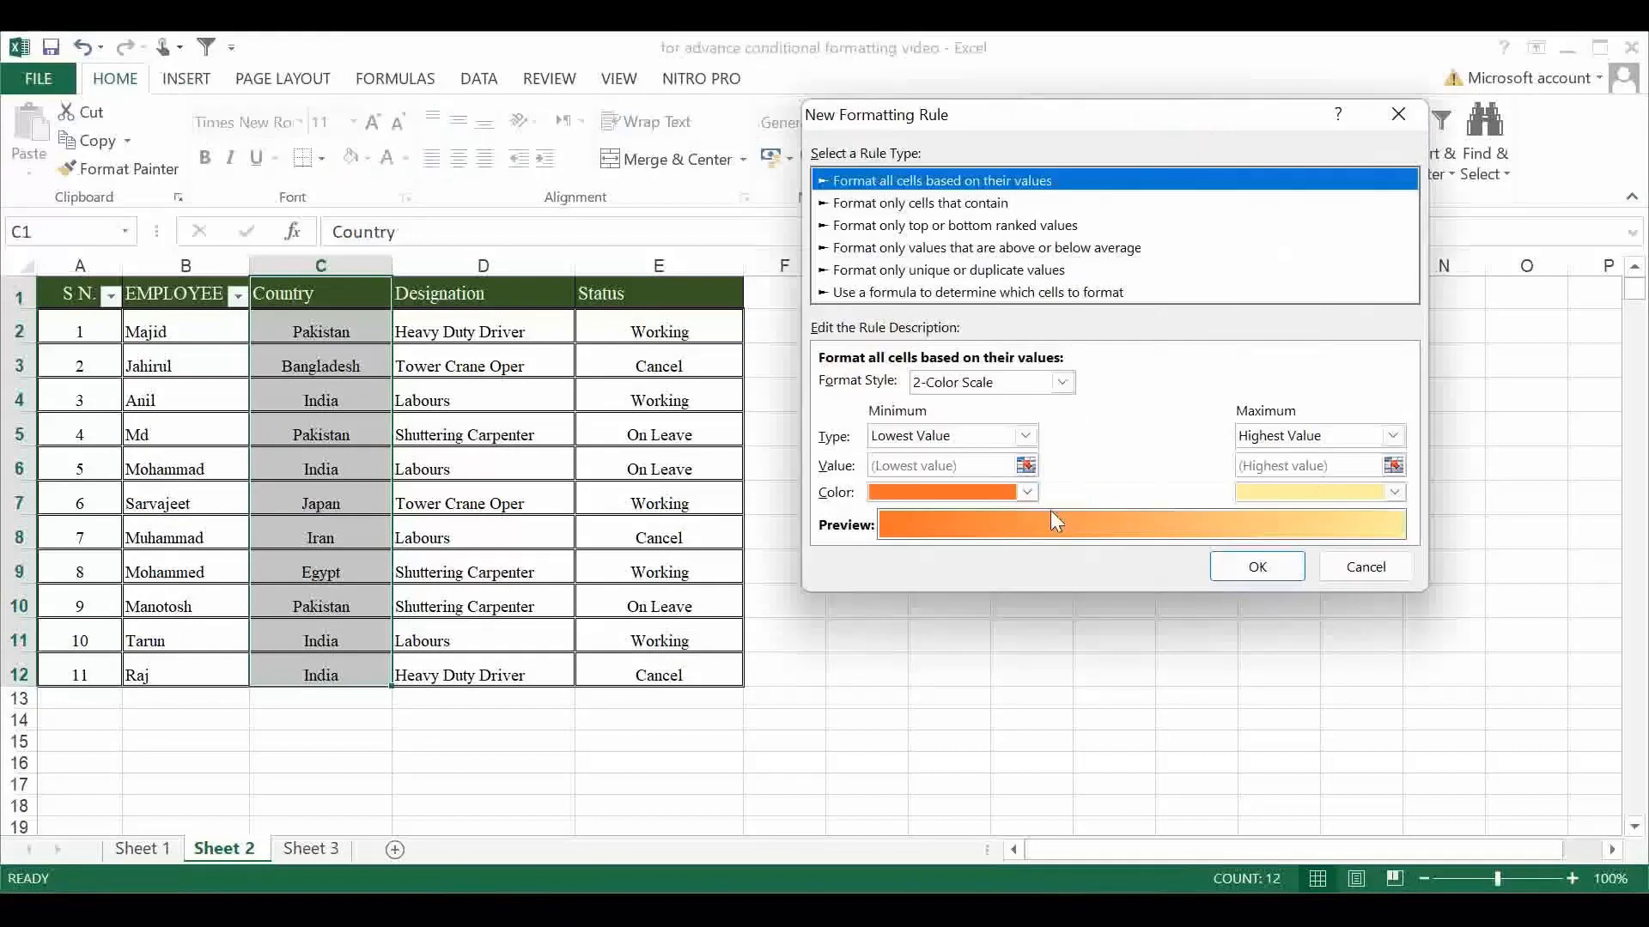
pyautogui.click(950, 296)
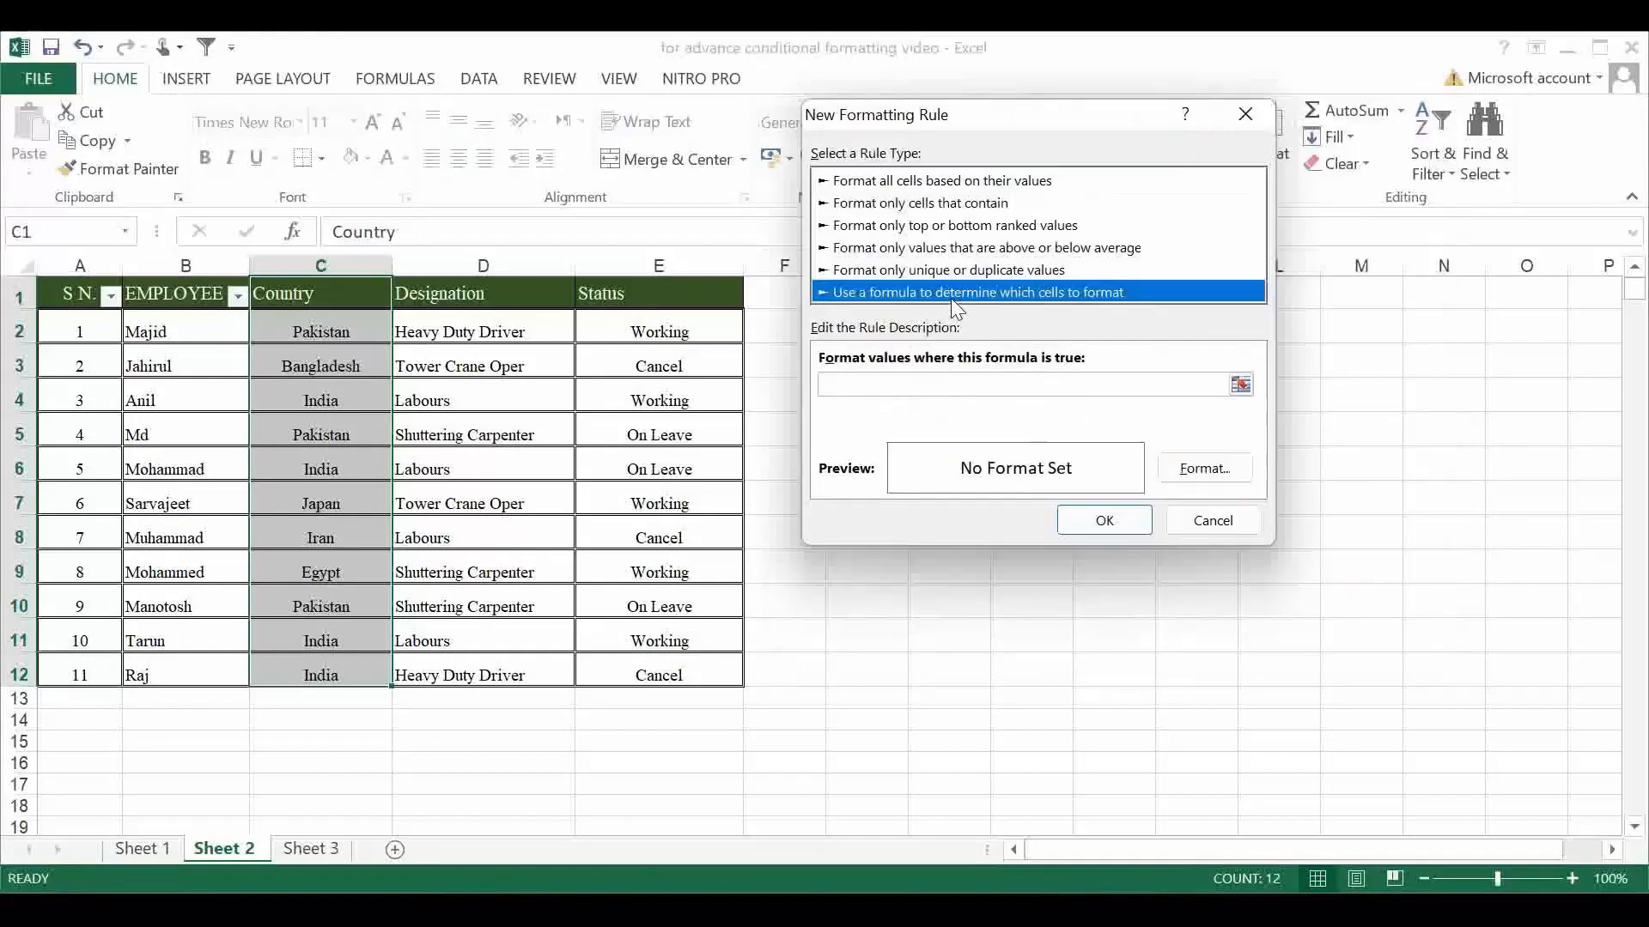
pyautogui.click(887, 383)
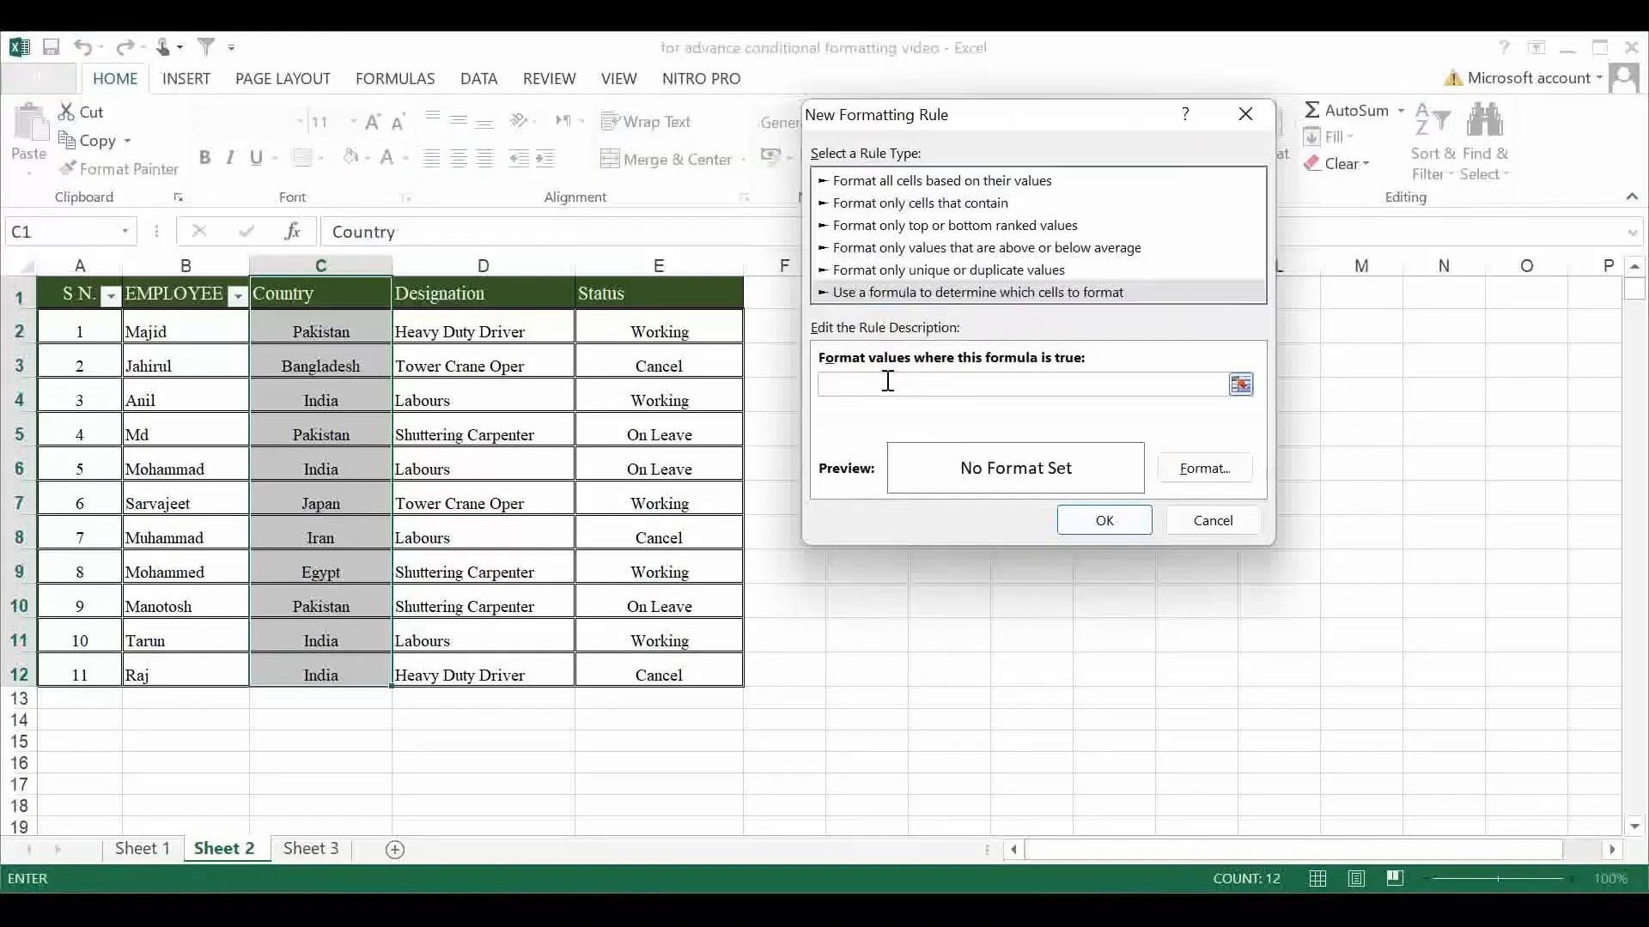
pyautogui.write('=')
pyautogui.click(306, 298)
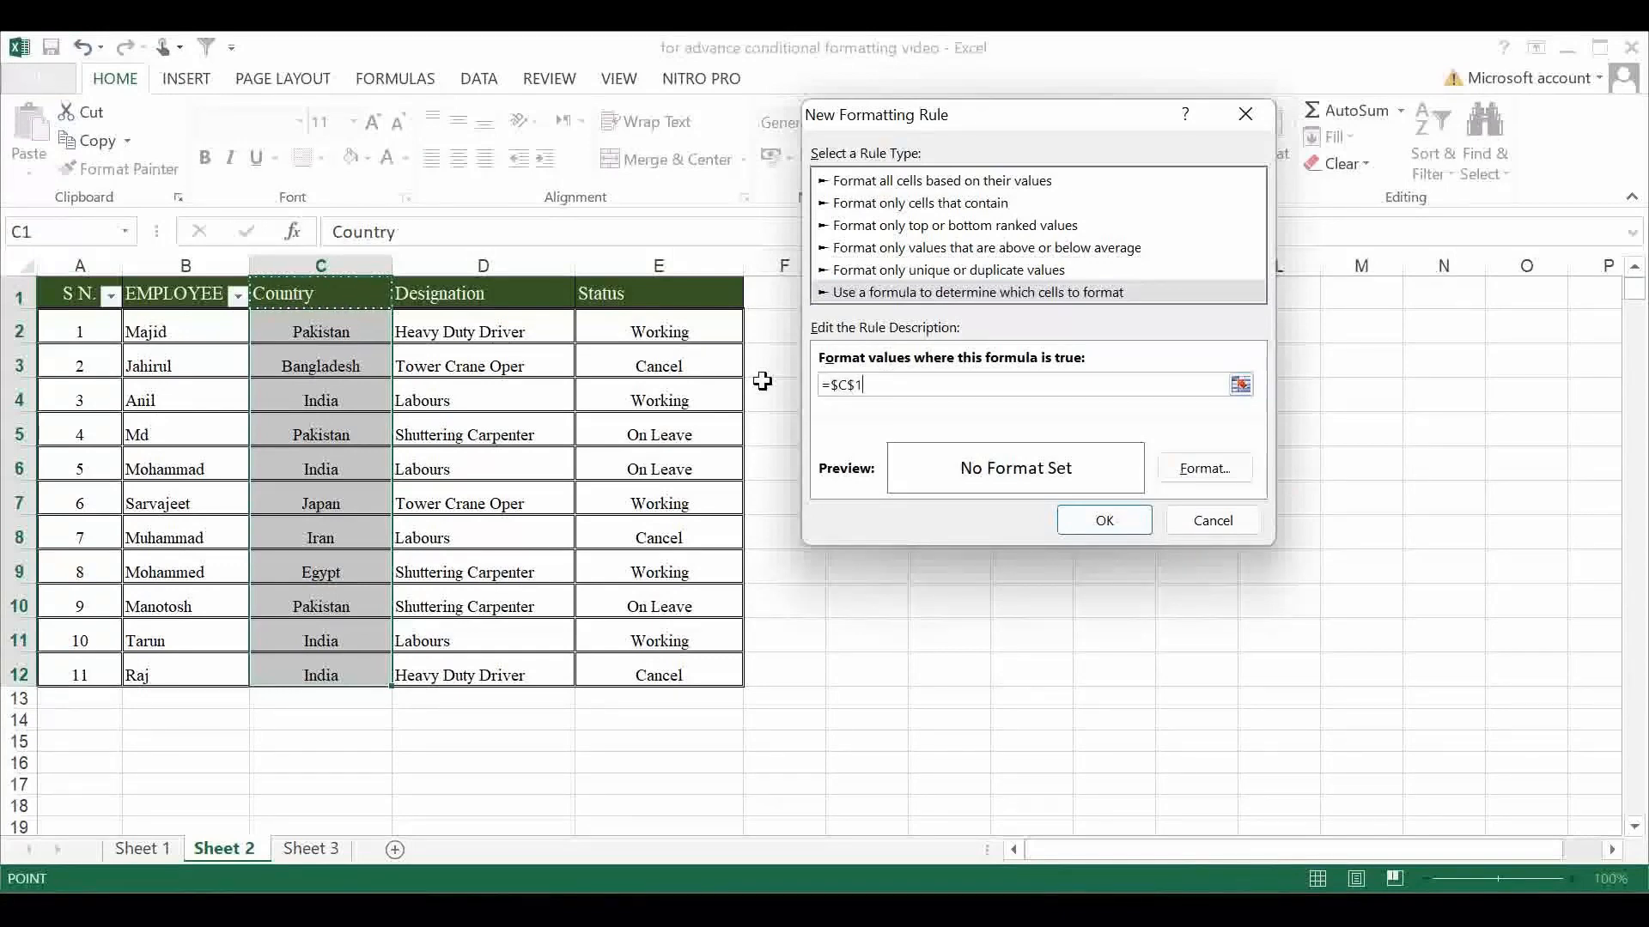
pyautogui.click(851, 384)
pyautogui.press('BackSpace')
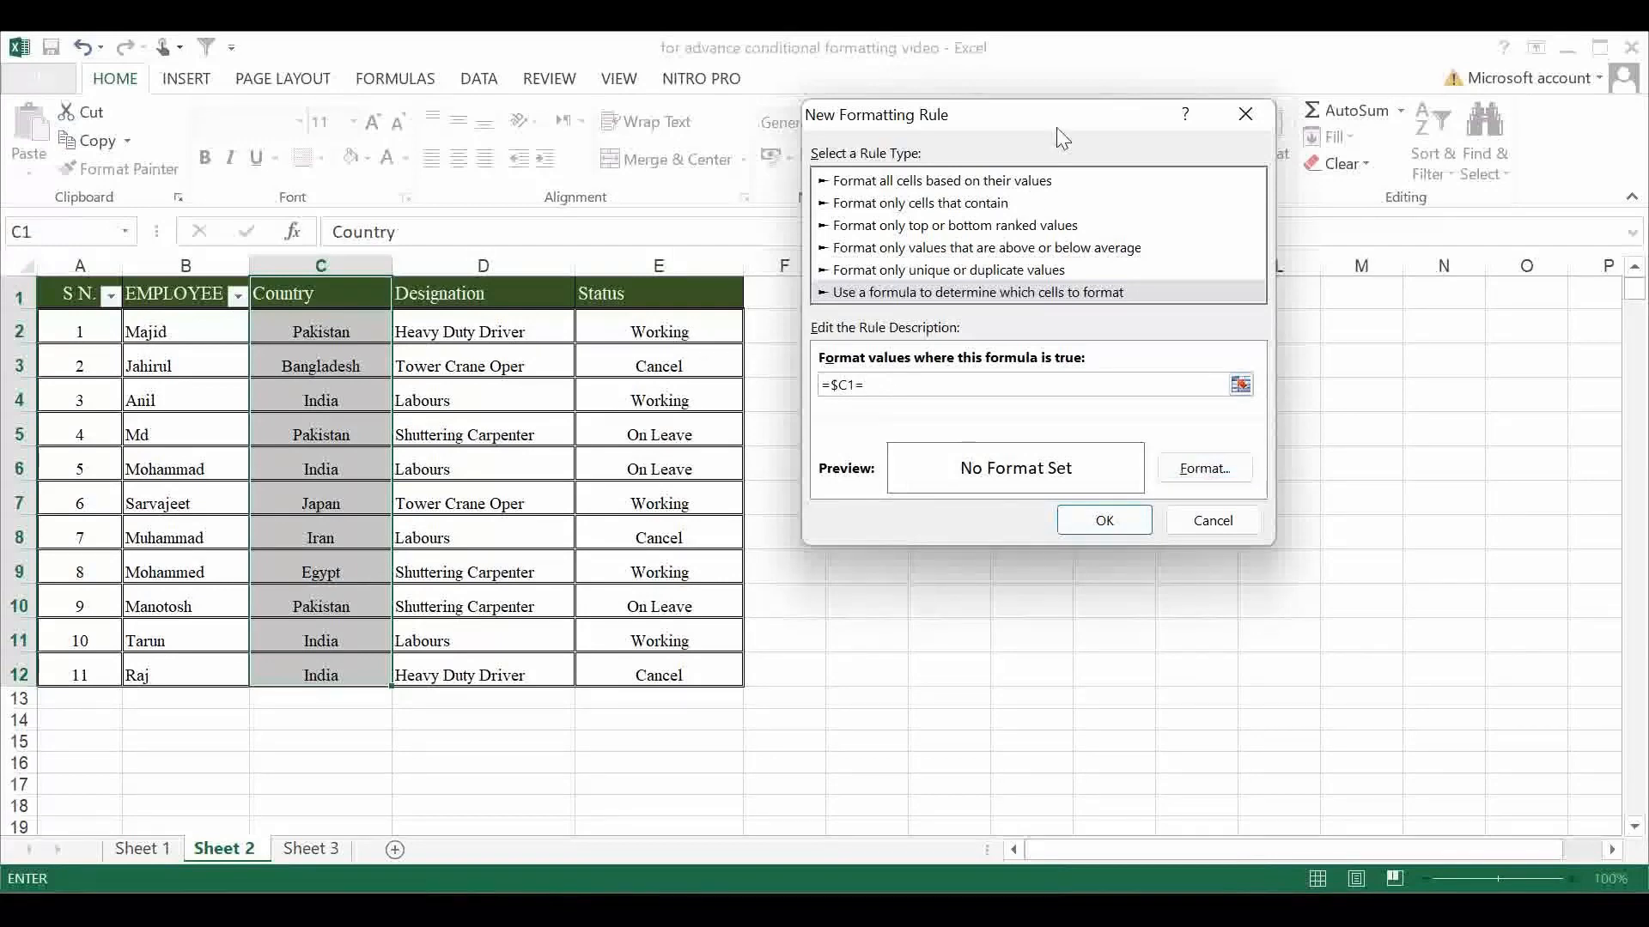
pyautogui.moveTo(1062, 137); pyautogui.dragTo(1220, 239)
pyautogui.click(867, 360)
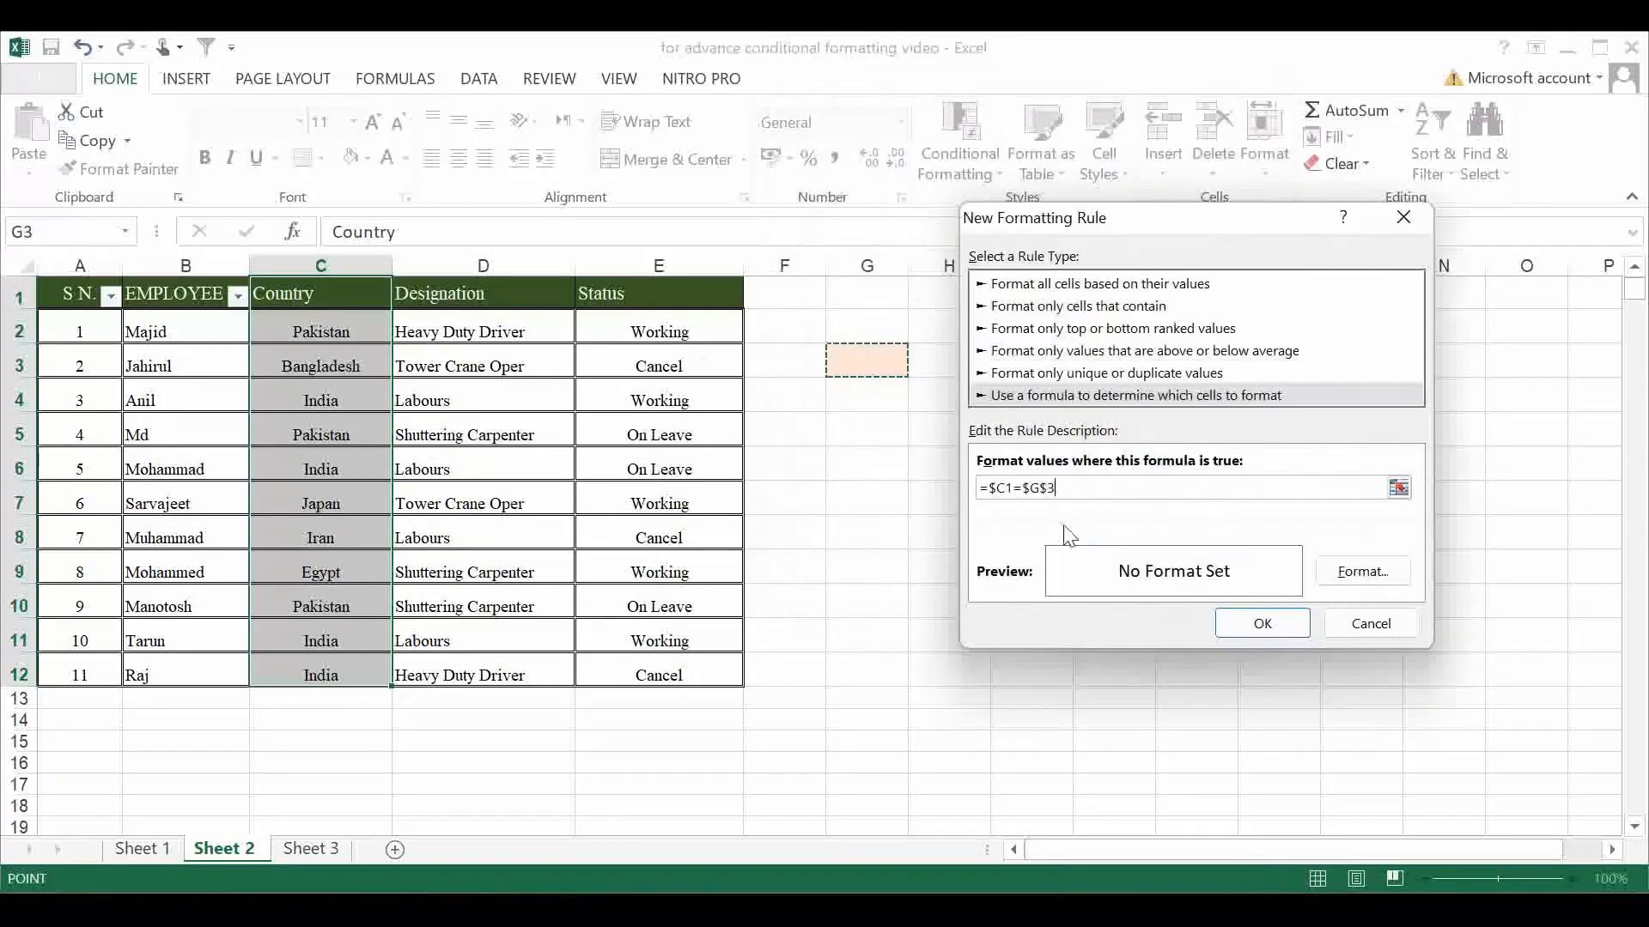
# Give the Country rule a light green fill and apply it.
pyautogui.click(1365, 573)
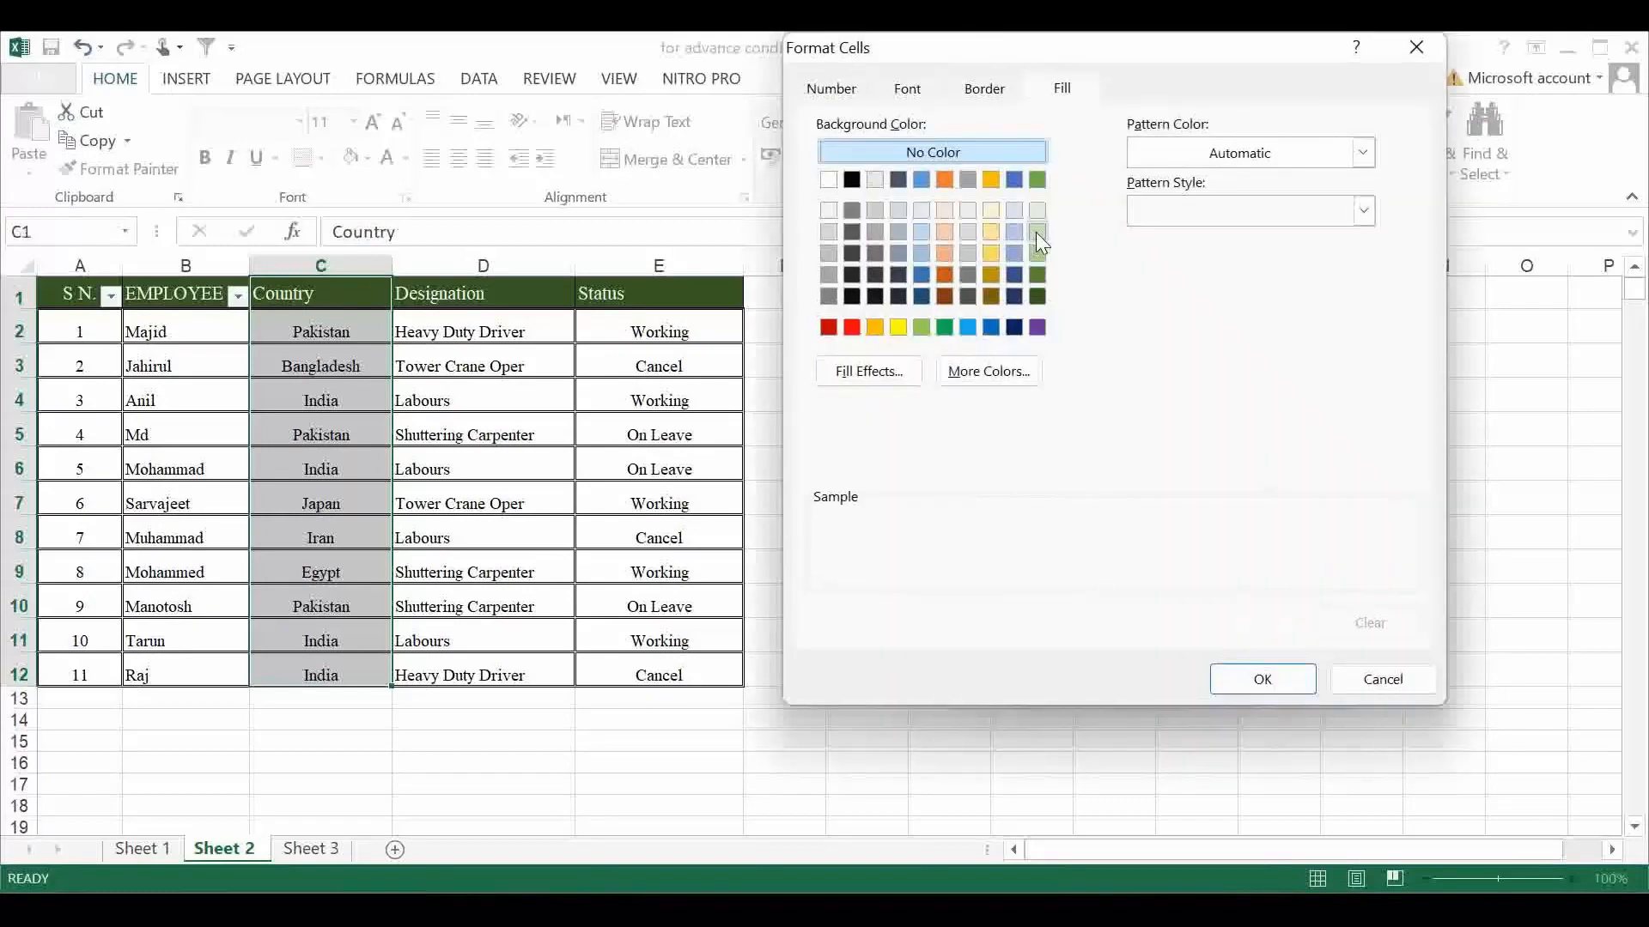
pyautogui.click(1035, 232)
pyautogui.click(1262, 680)
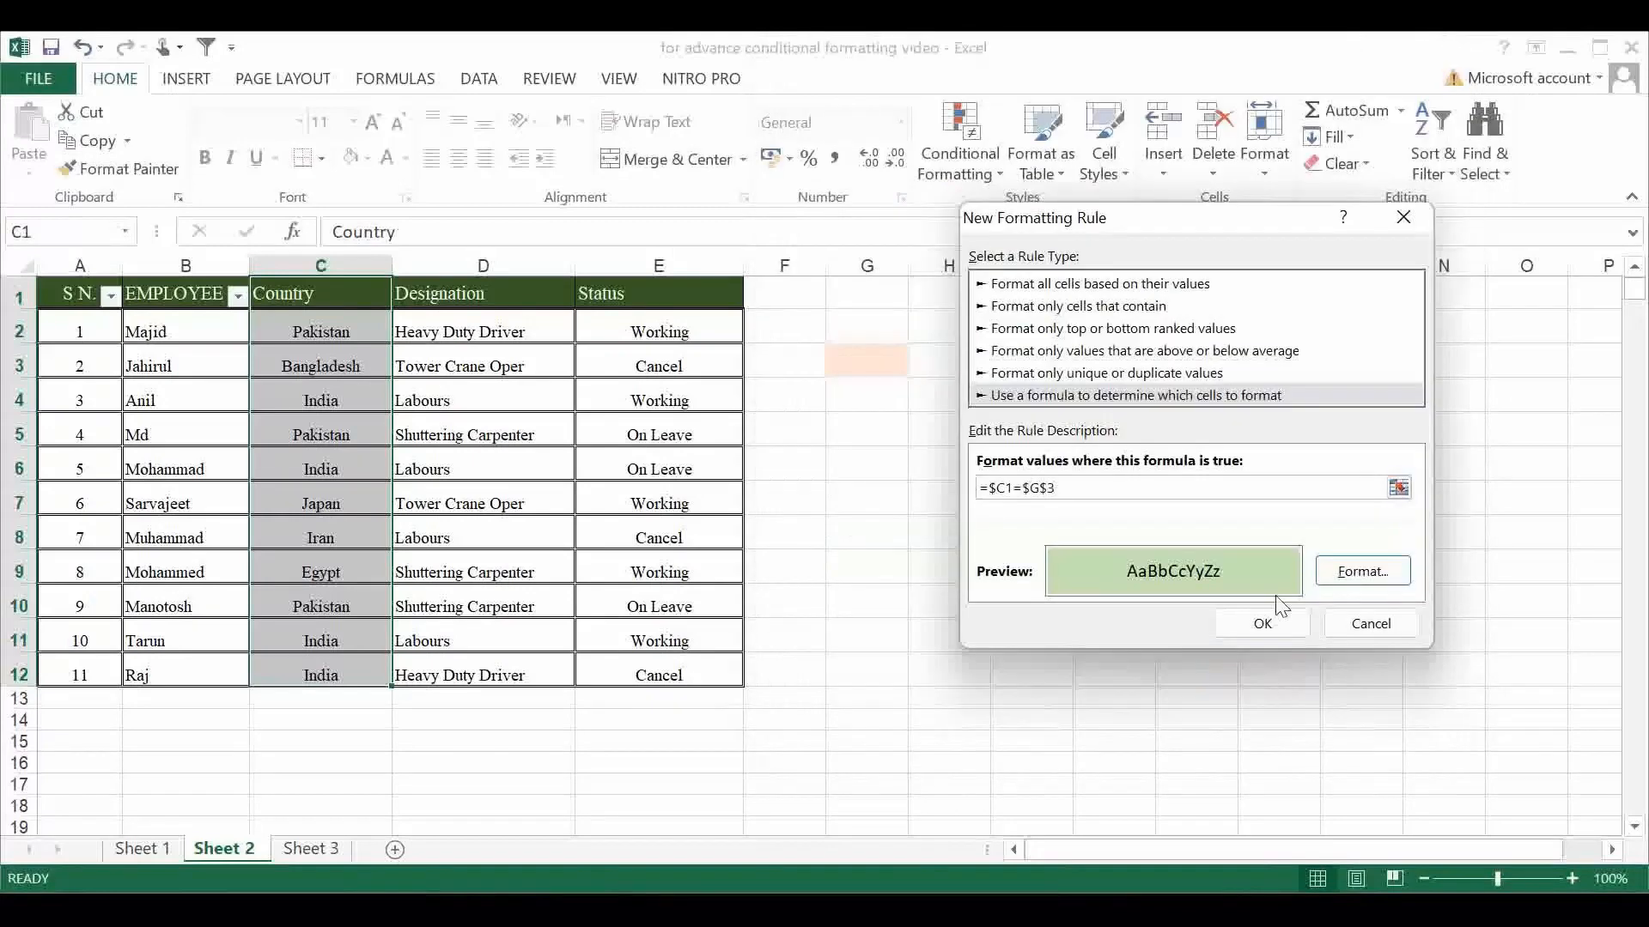
pyautogui.click(1262, 623)
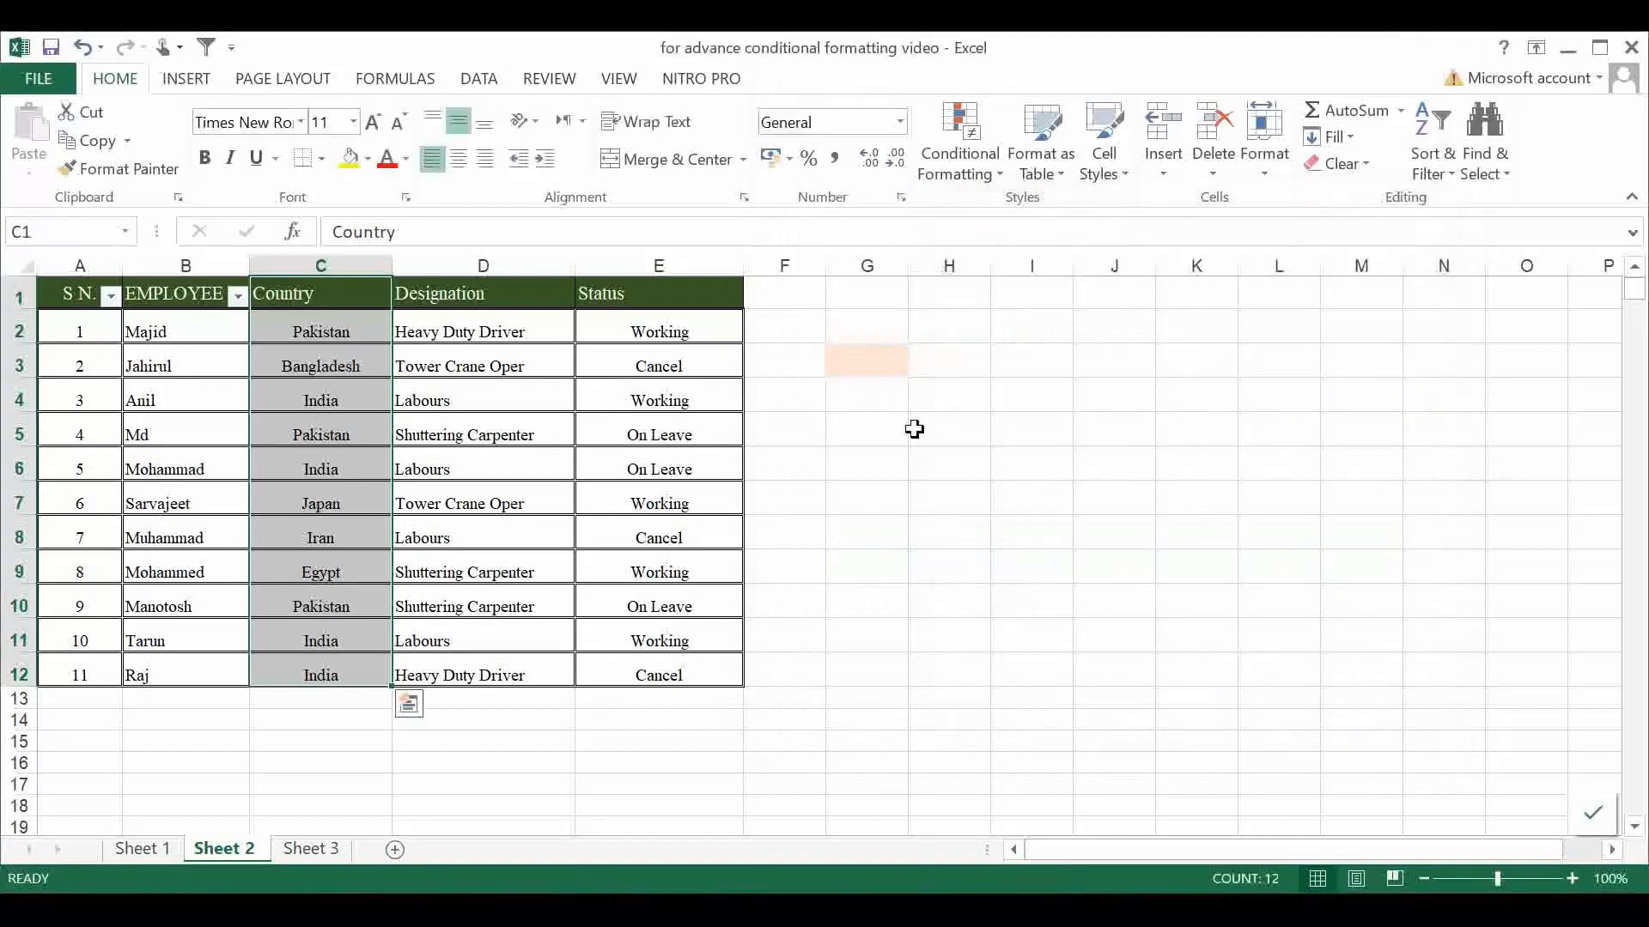
# Test the country highlighting by choosing Pakistan and then India from the drop-down list in G3.
pyautogui.click(875, 361)
pyautogui.click(919, 366)
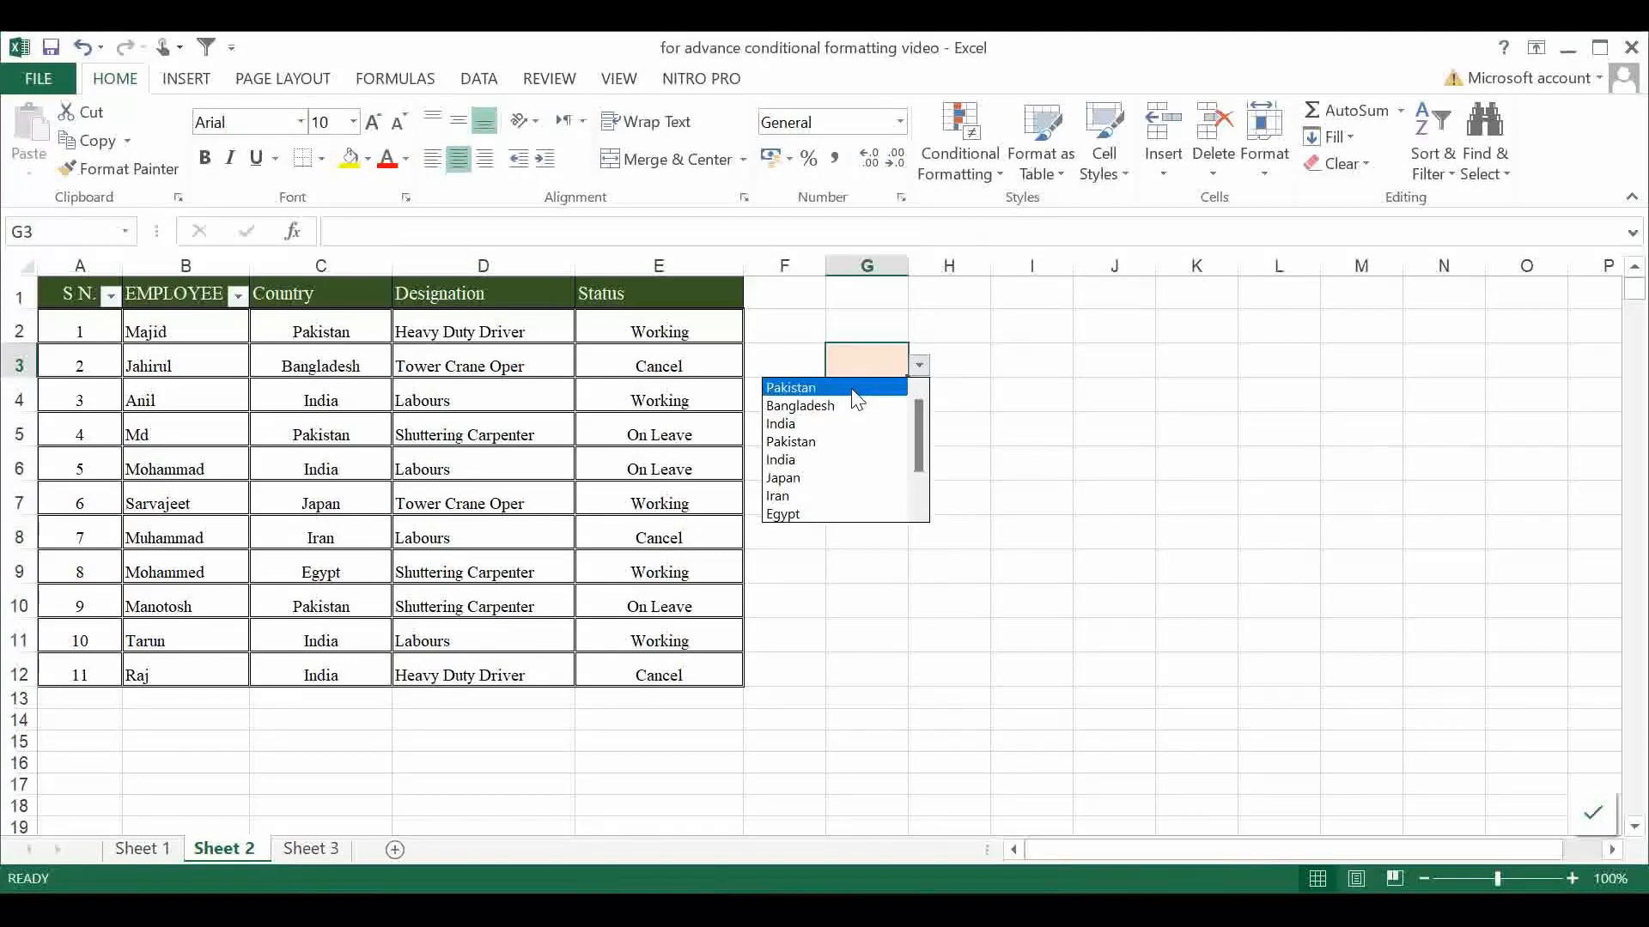
pyautogui.click(854, 390)
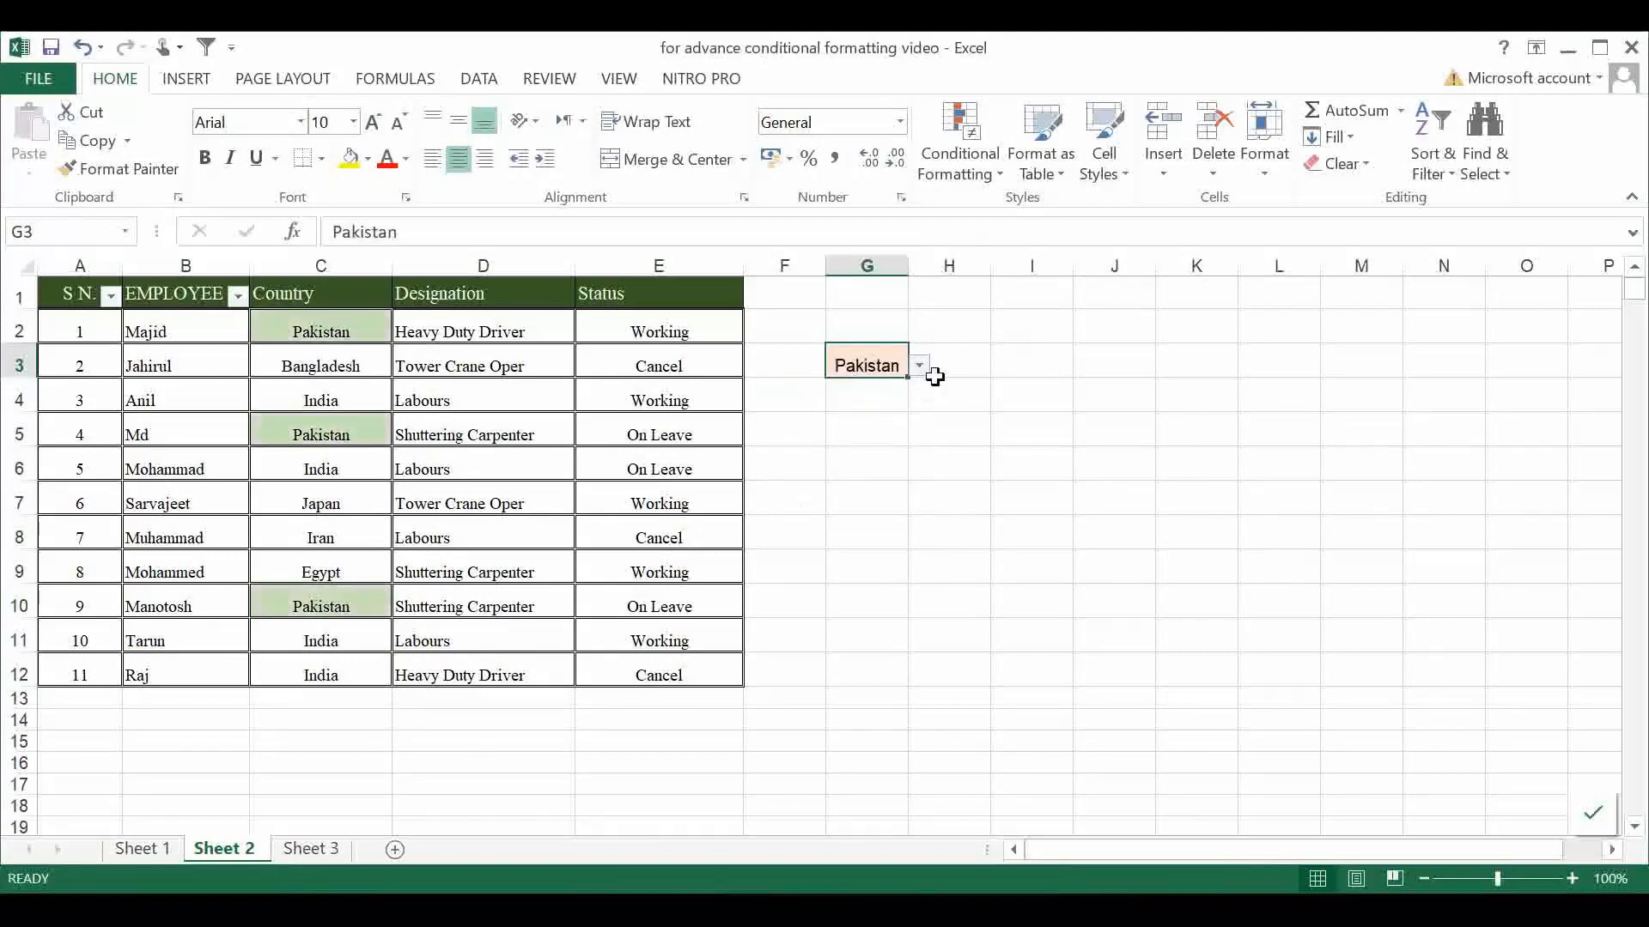
pyautogui.click(920, 368)
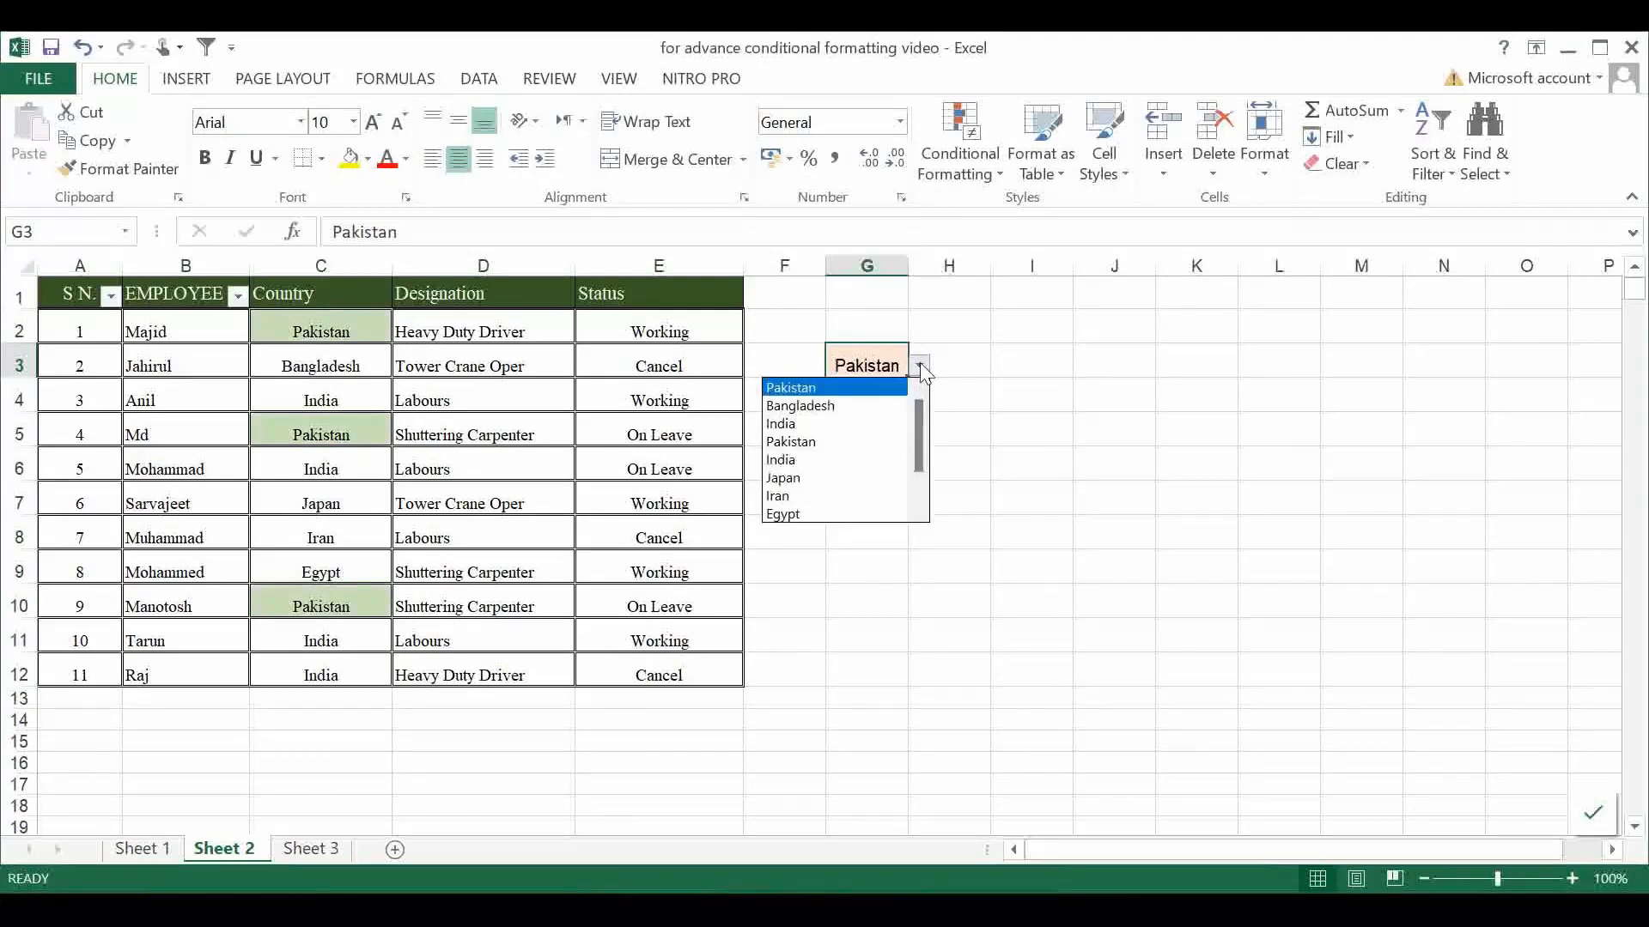
pyautogui.click(814, 423)
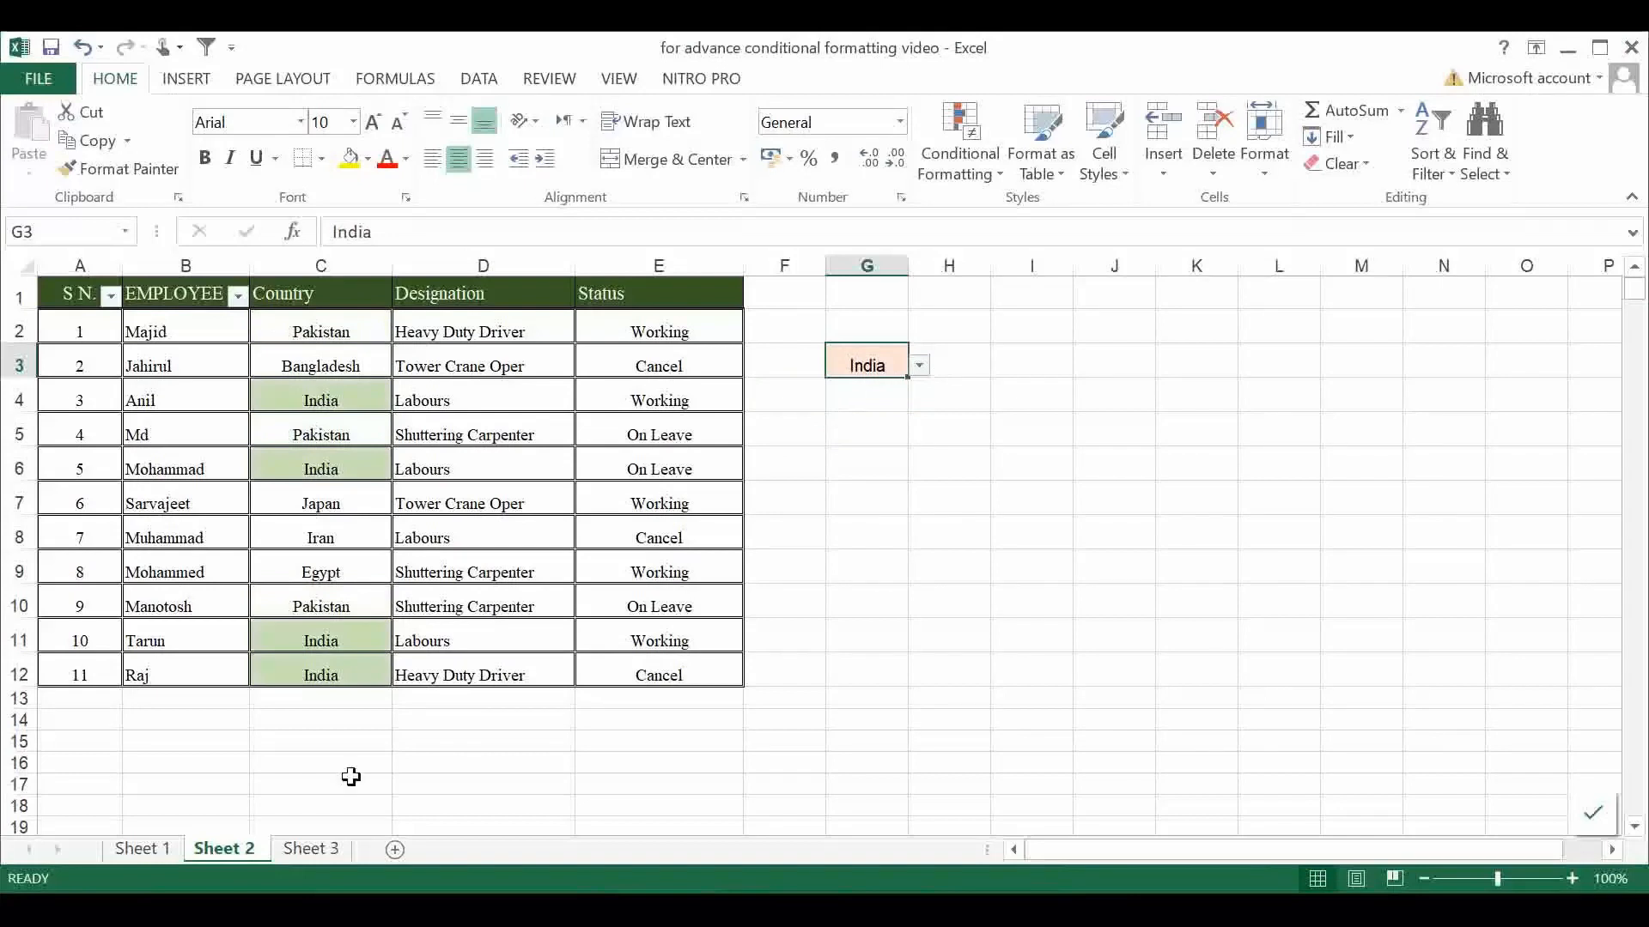
# On Sheet 3, start a new formula-based conditional formatting rule for the whole table A1:E12, keeping cell G3 in view.
pyautogui.click(309, 848)
pyautogui.click(868, 360)
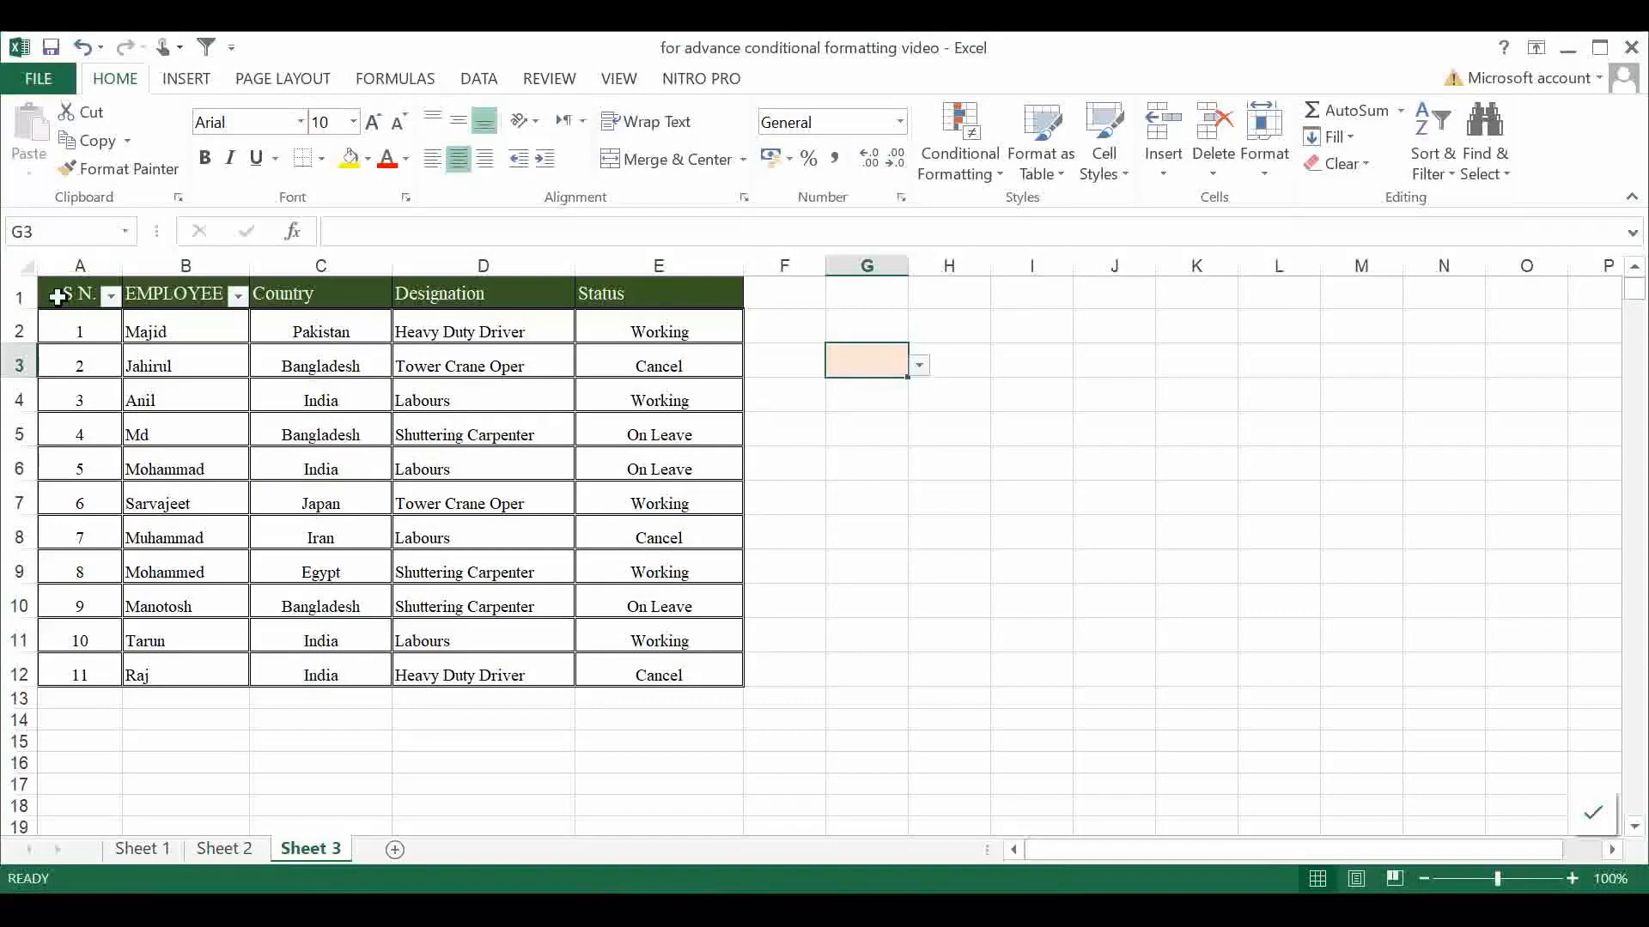
pyautogui.moveTo(58, 297); pyautogui.dragTo(644, 666)
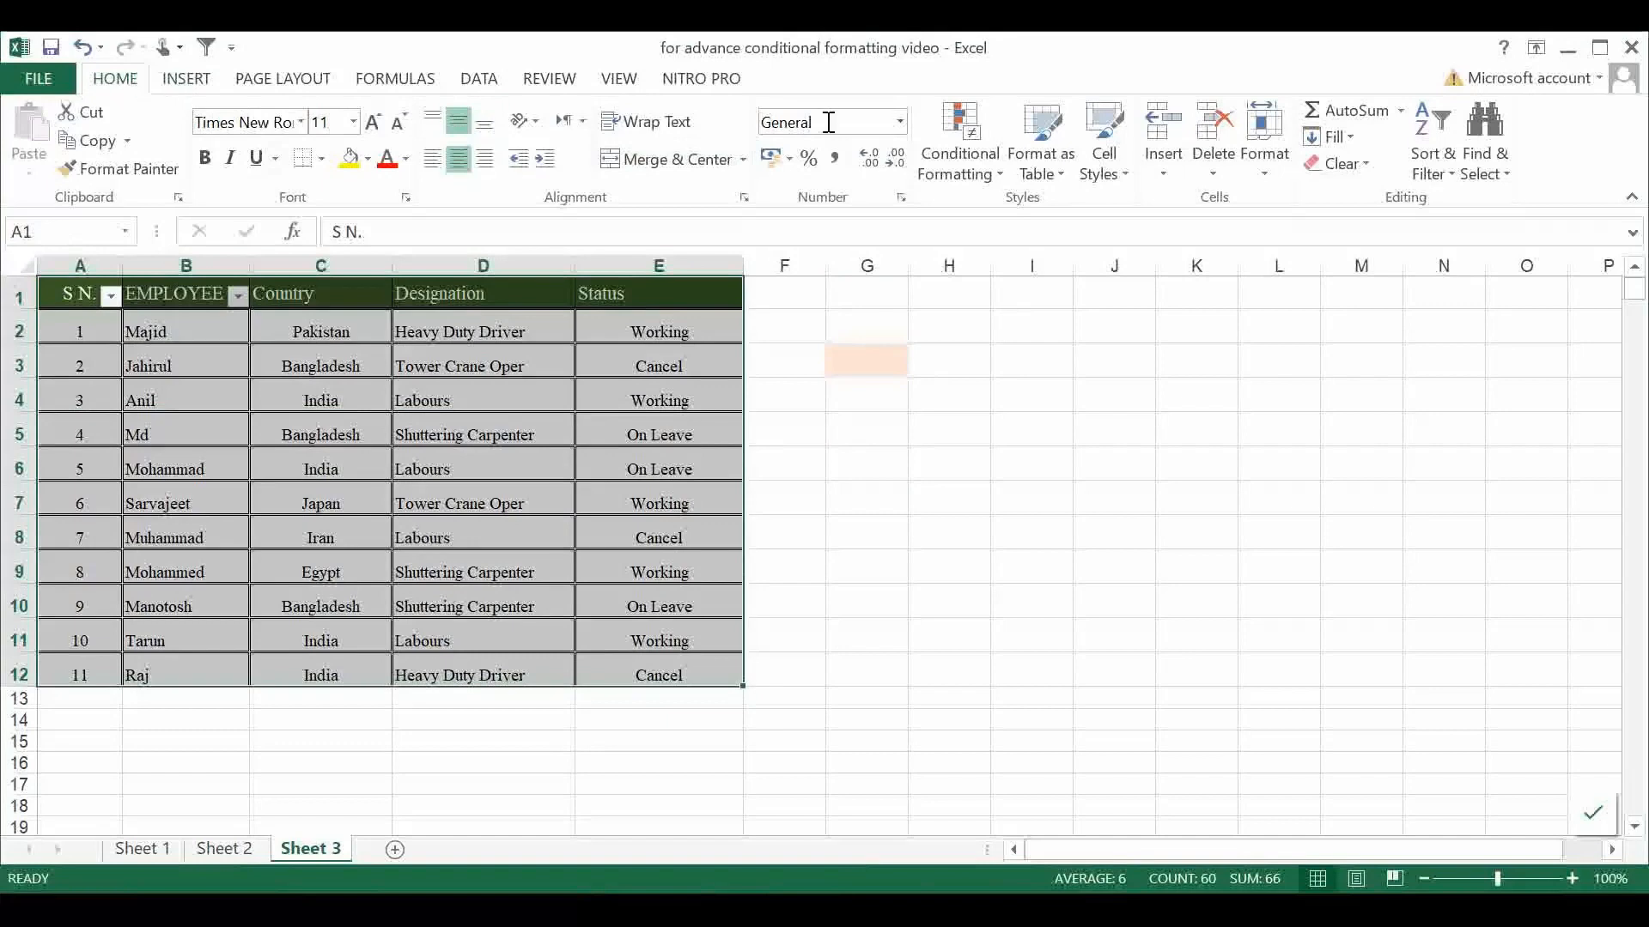
pyautogui.click(953, 171)
pyautogui.click(964, 471)
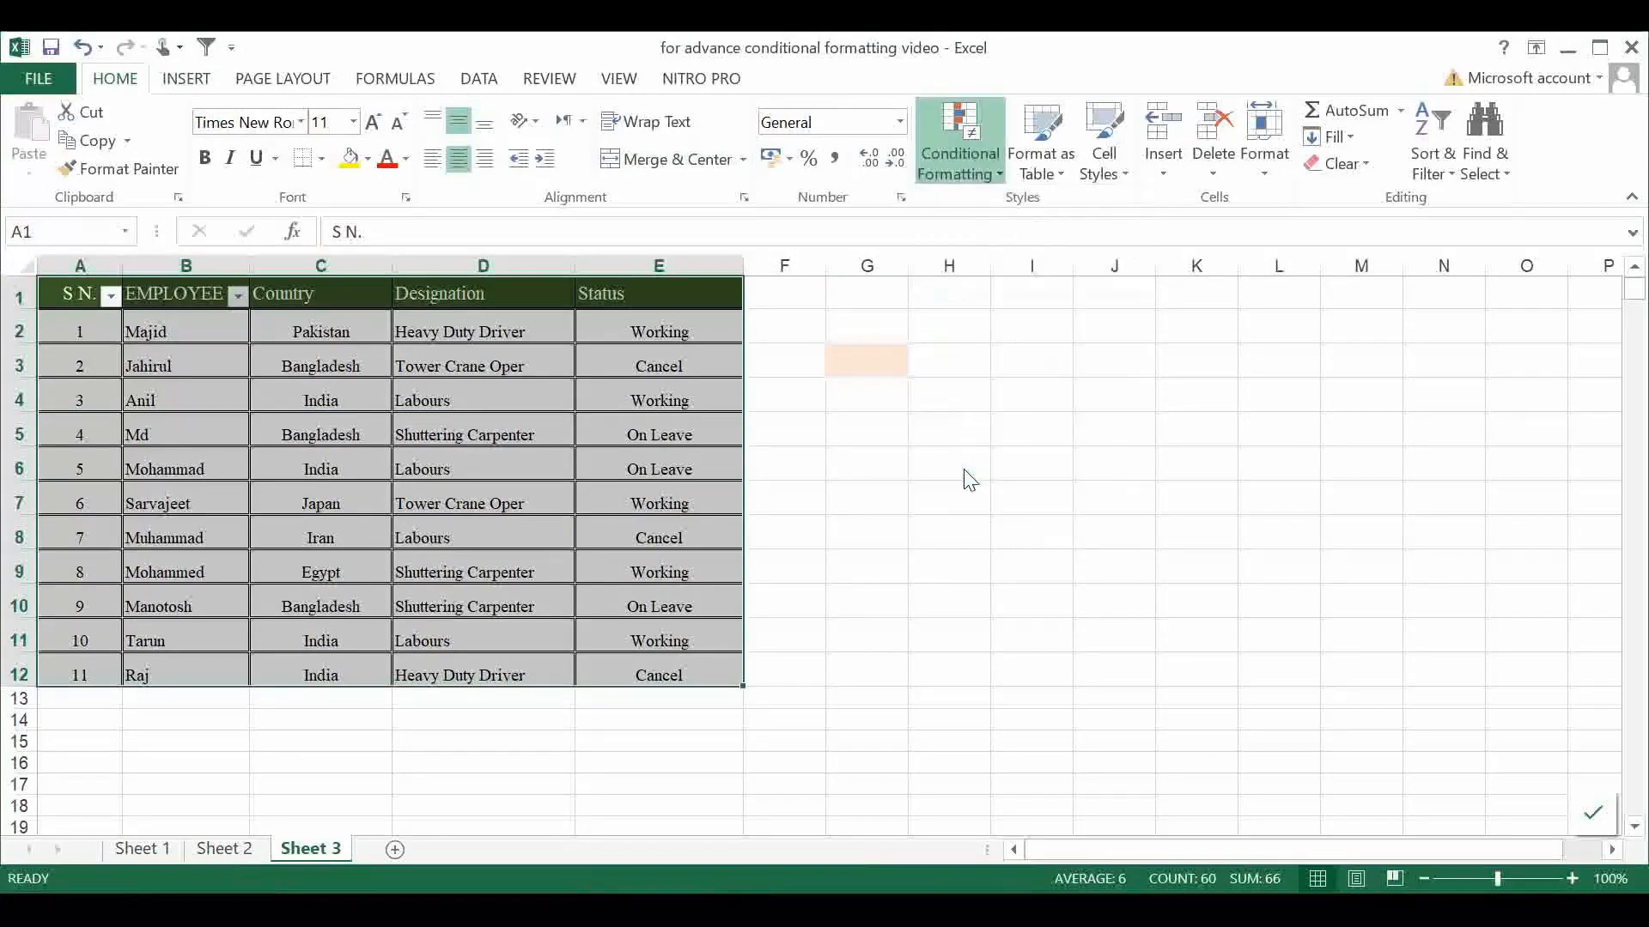
pyautogui.click(1043, 372)
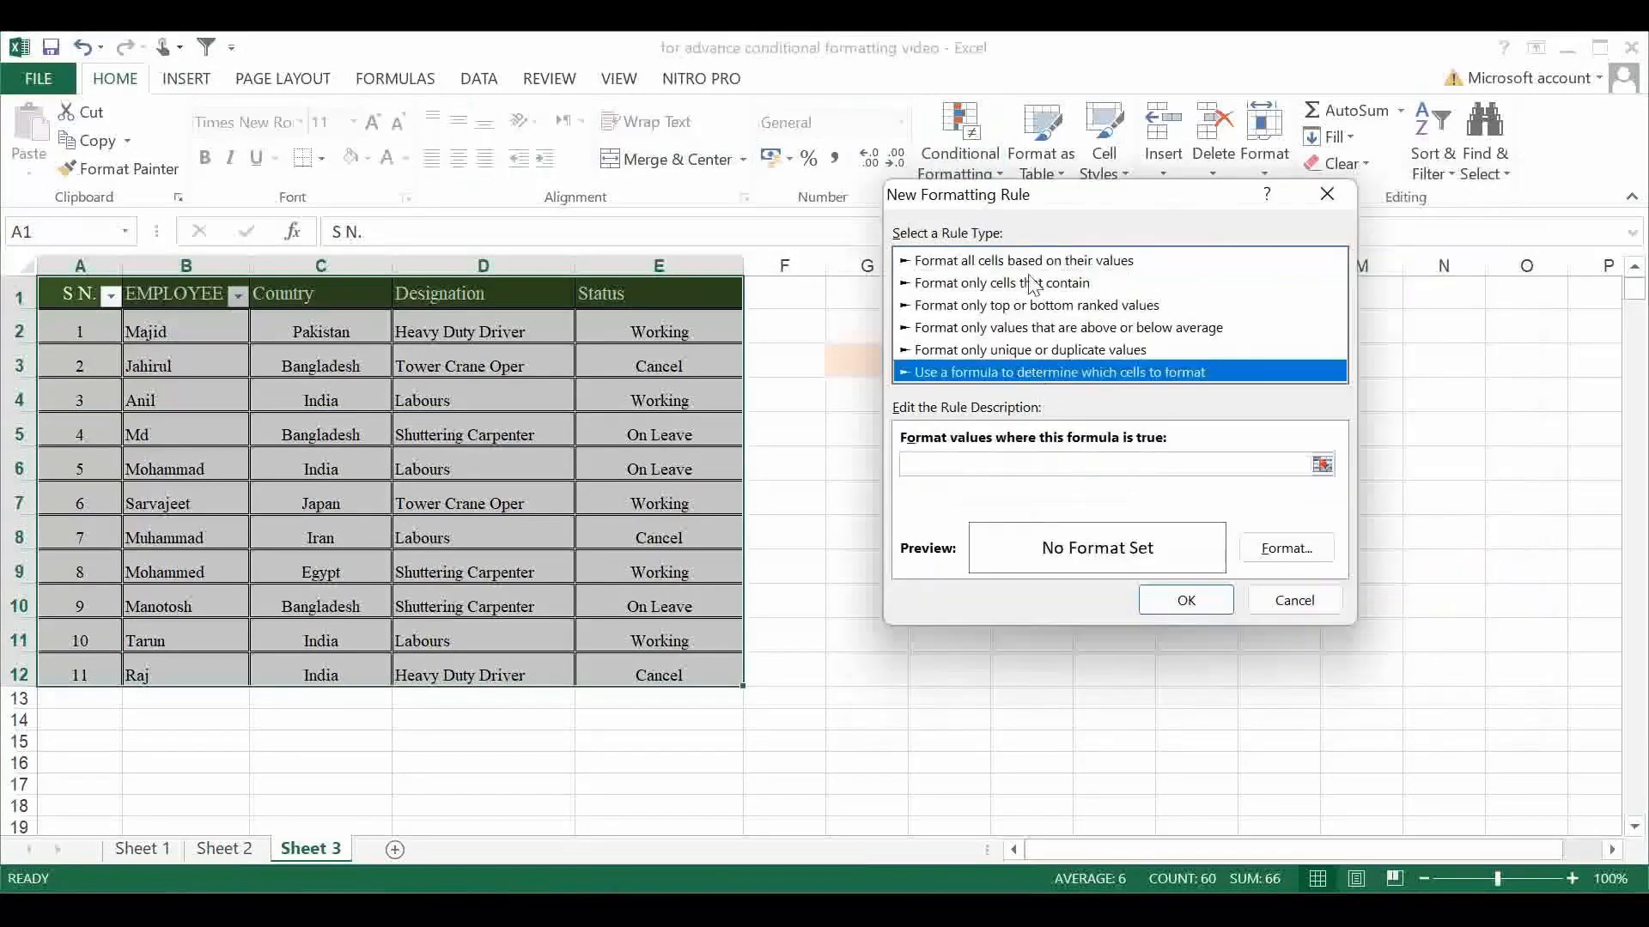
pyautogui.moveTo(1027, 209); pyautogui.dragTo(1234, 210)
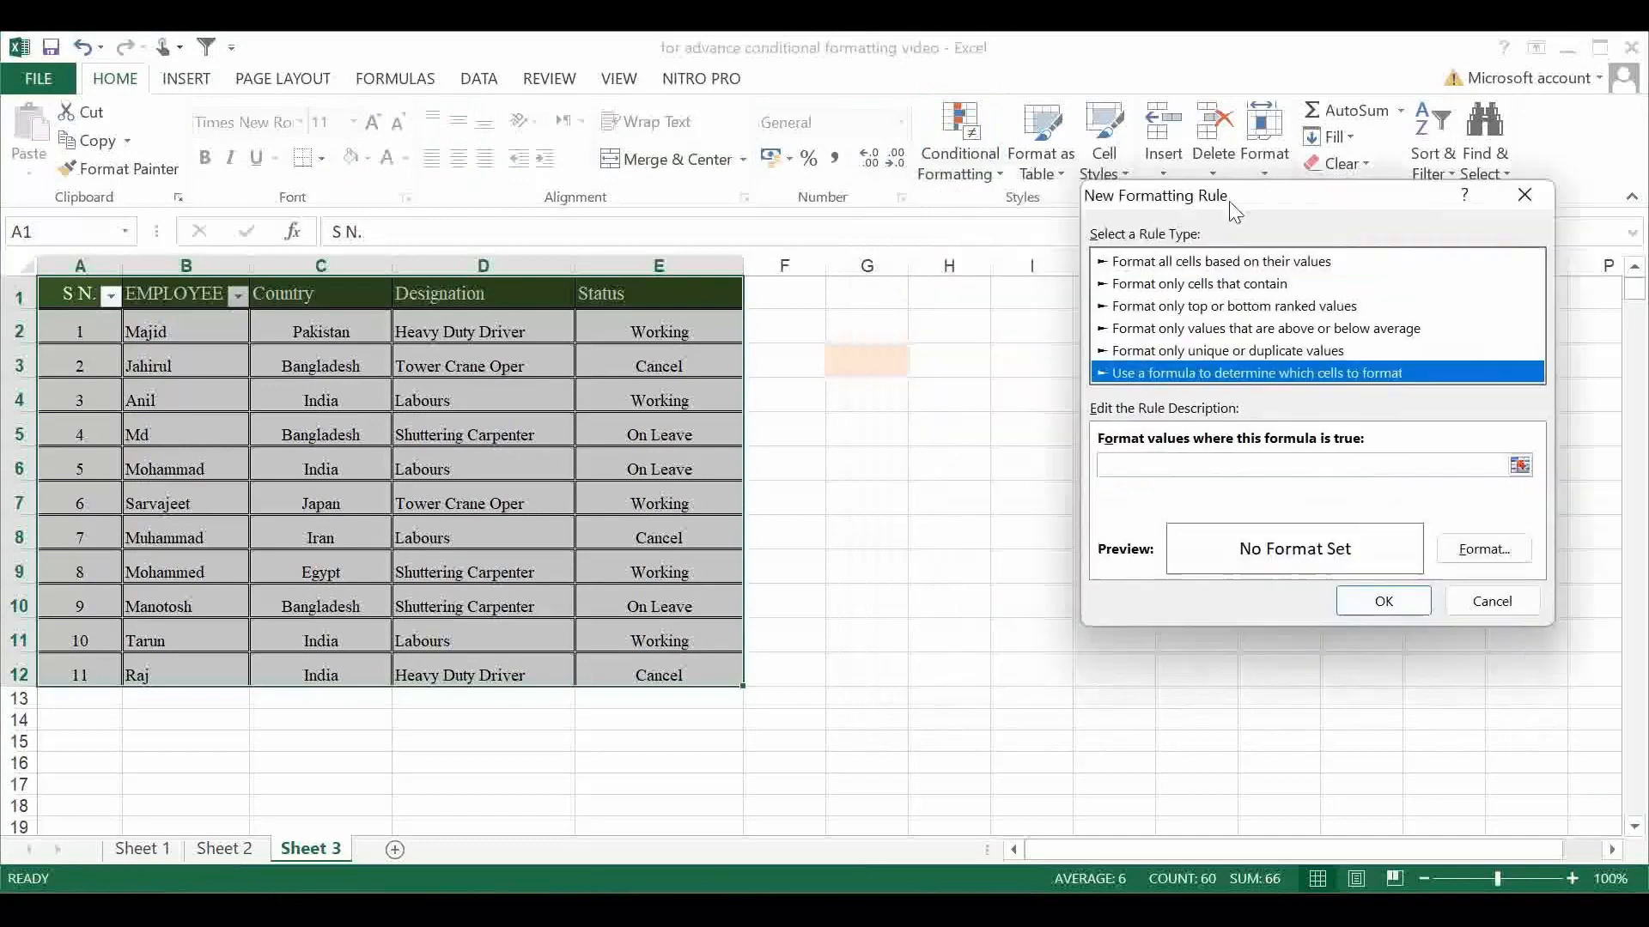
# Enter =A$1=$G$3 as the rule's formula so that each column header is compared with the choice in G3.
pyautogui.click(1169, 467)
pyautogui.click(1071, 507)
pyautogui.press('BackSpace')
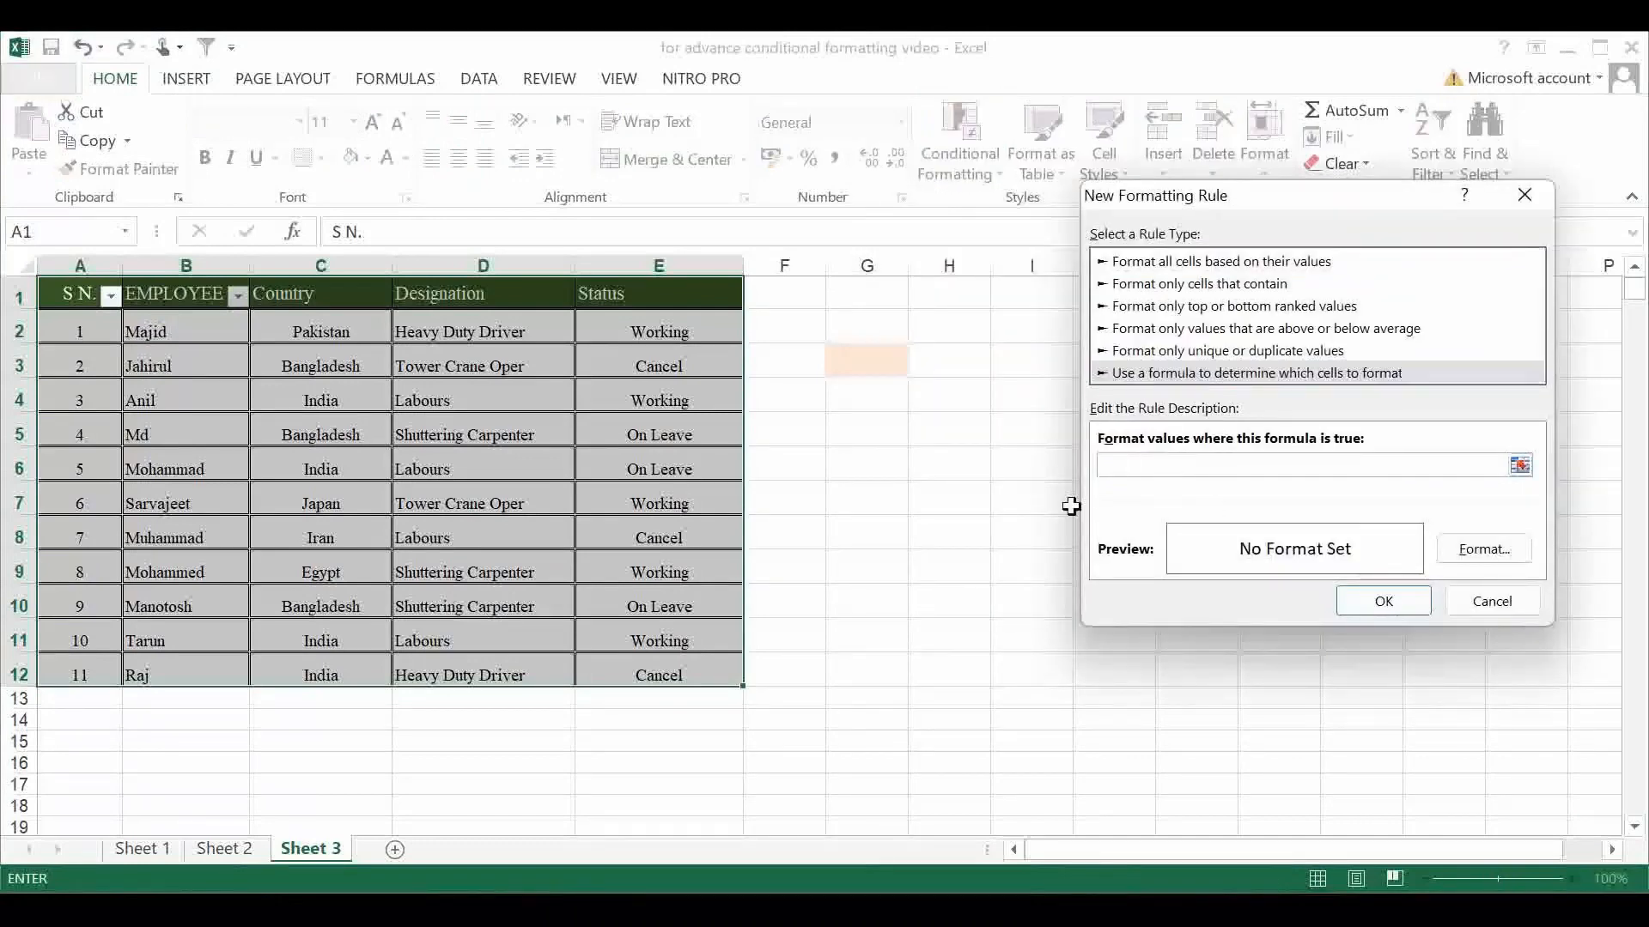
pyautogui.write('=')
pyautogui.click(70, 292)
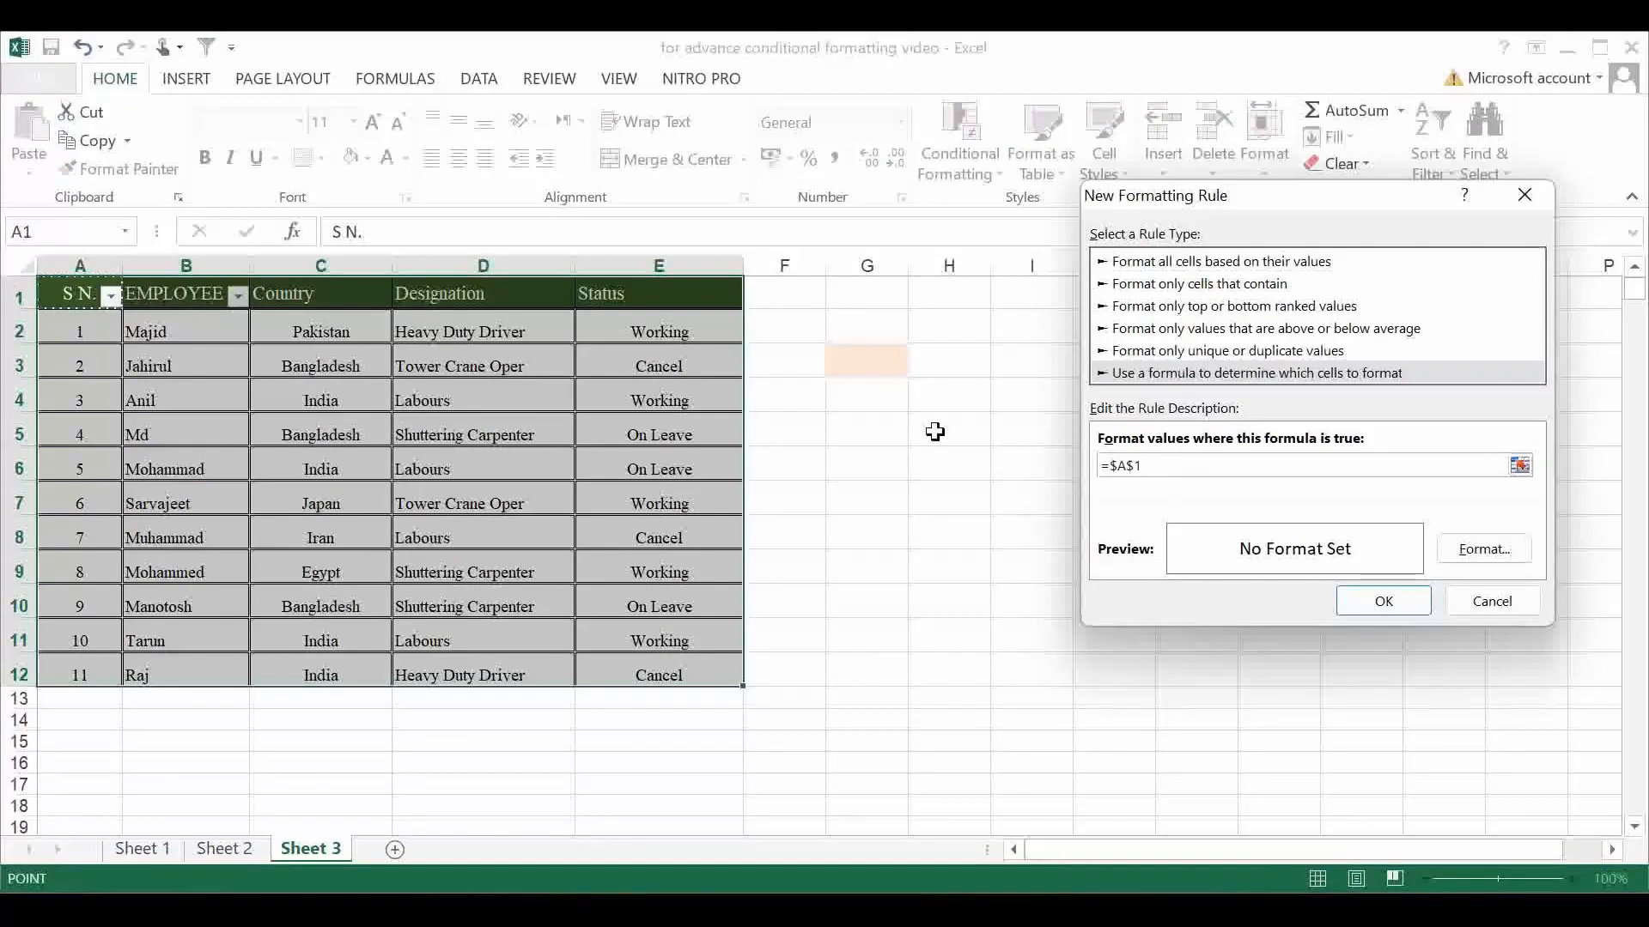
pyautogui.click(1108, 467)
pyautogui.press('Delete')
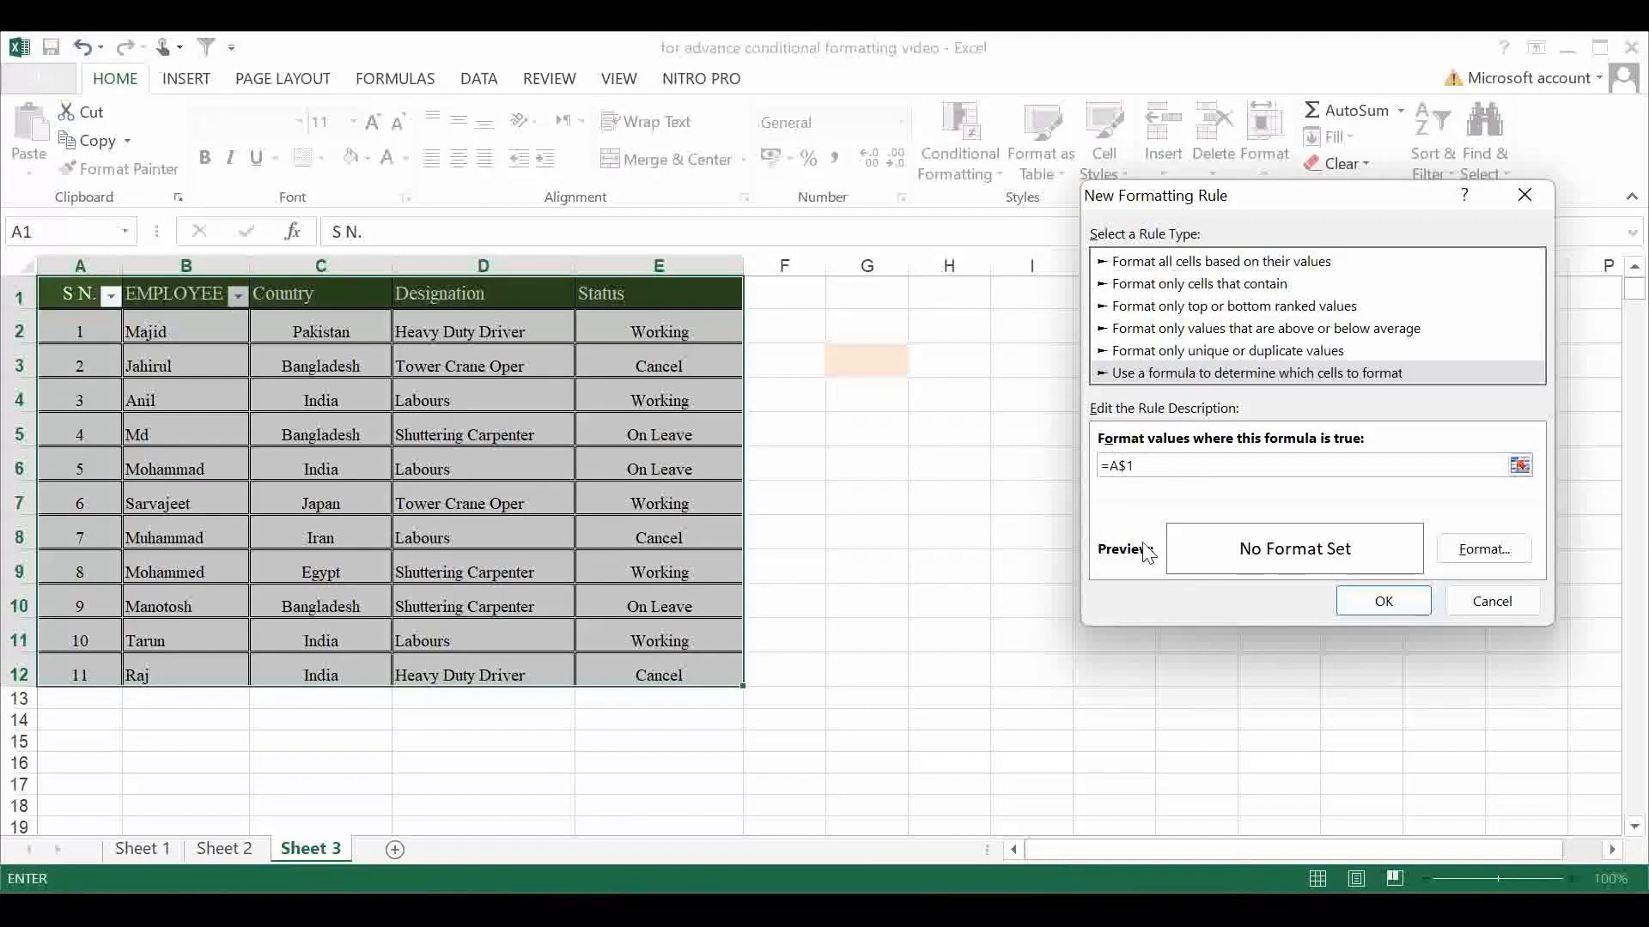
pyautogui.click(1143, 466)
pyautogui.click(843, 358)
# Give the column-highlighting rule a purple fill and apply it to the table.
pyautogui.click(1483, 548)
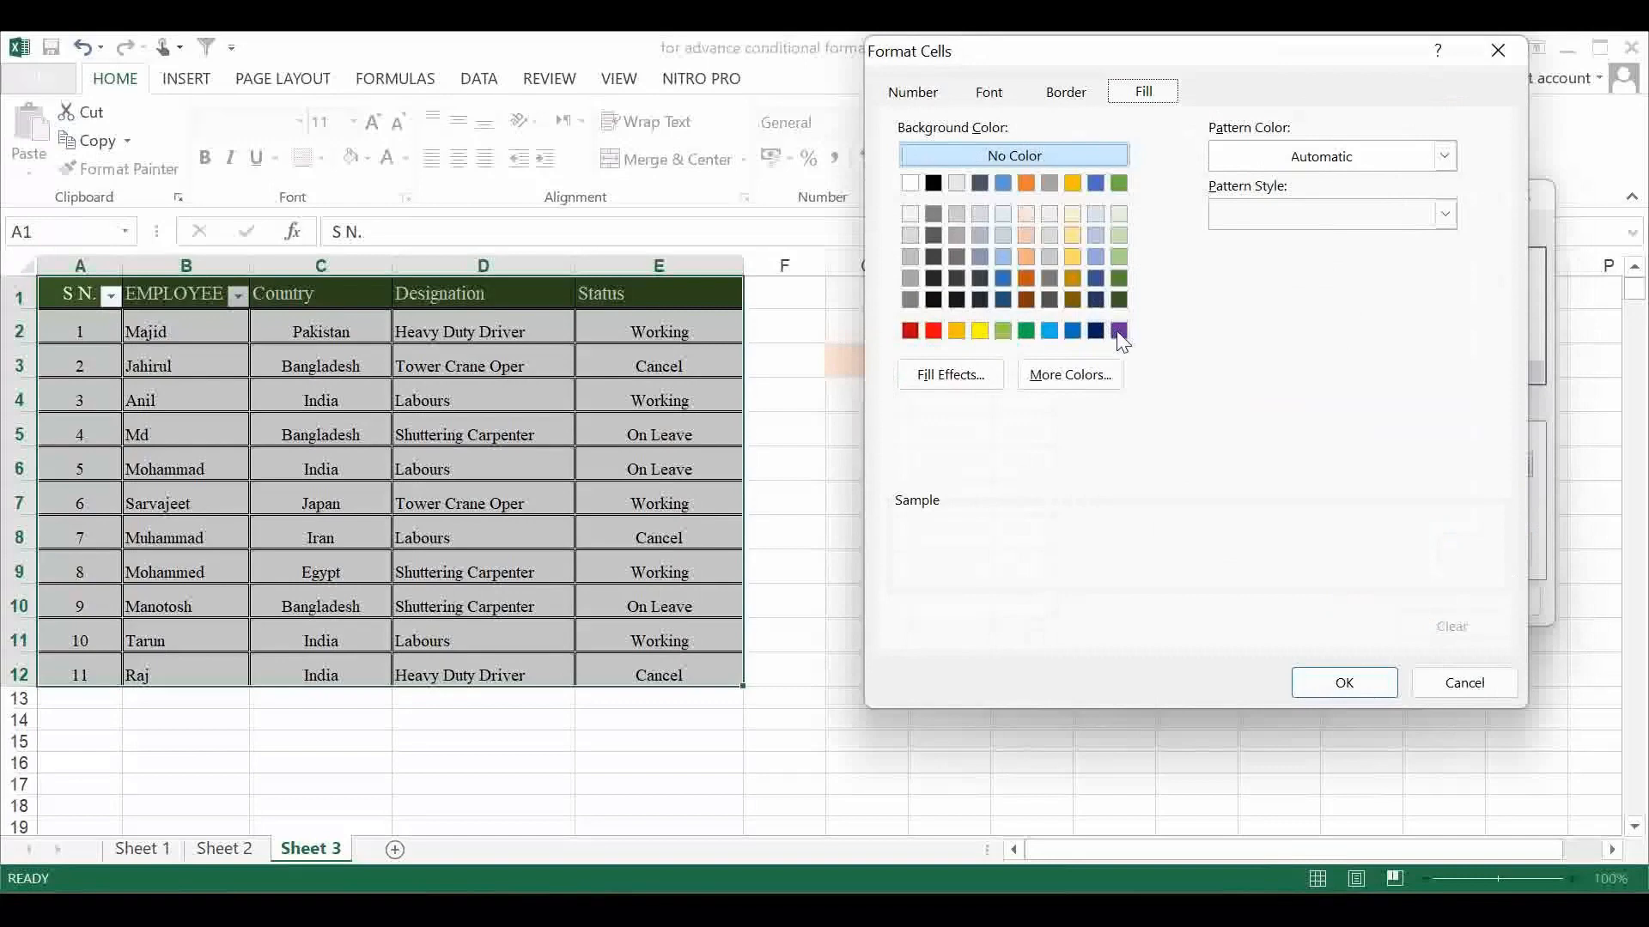
pyautogui.click(1118, 331)
pyautogui.click(1345, 687)
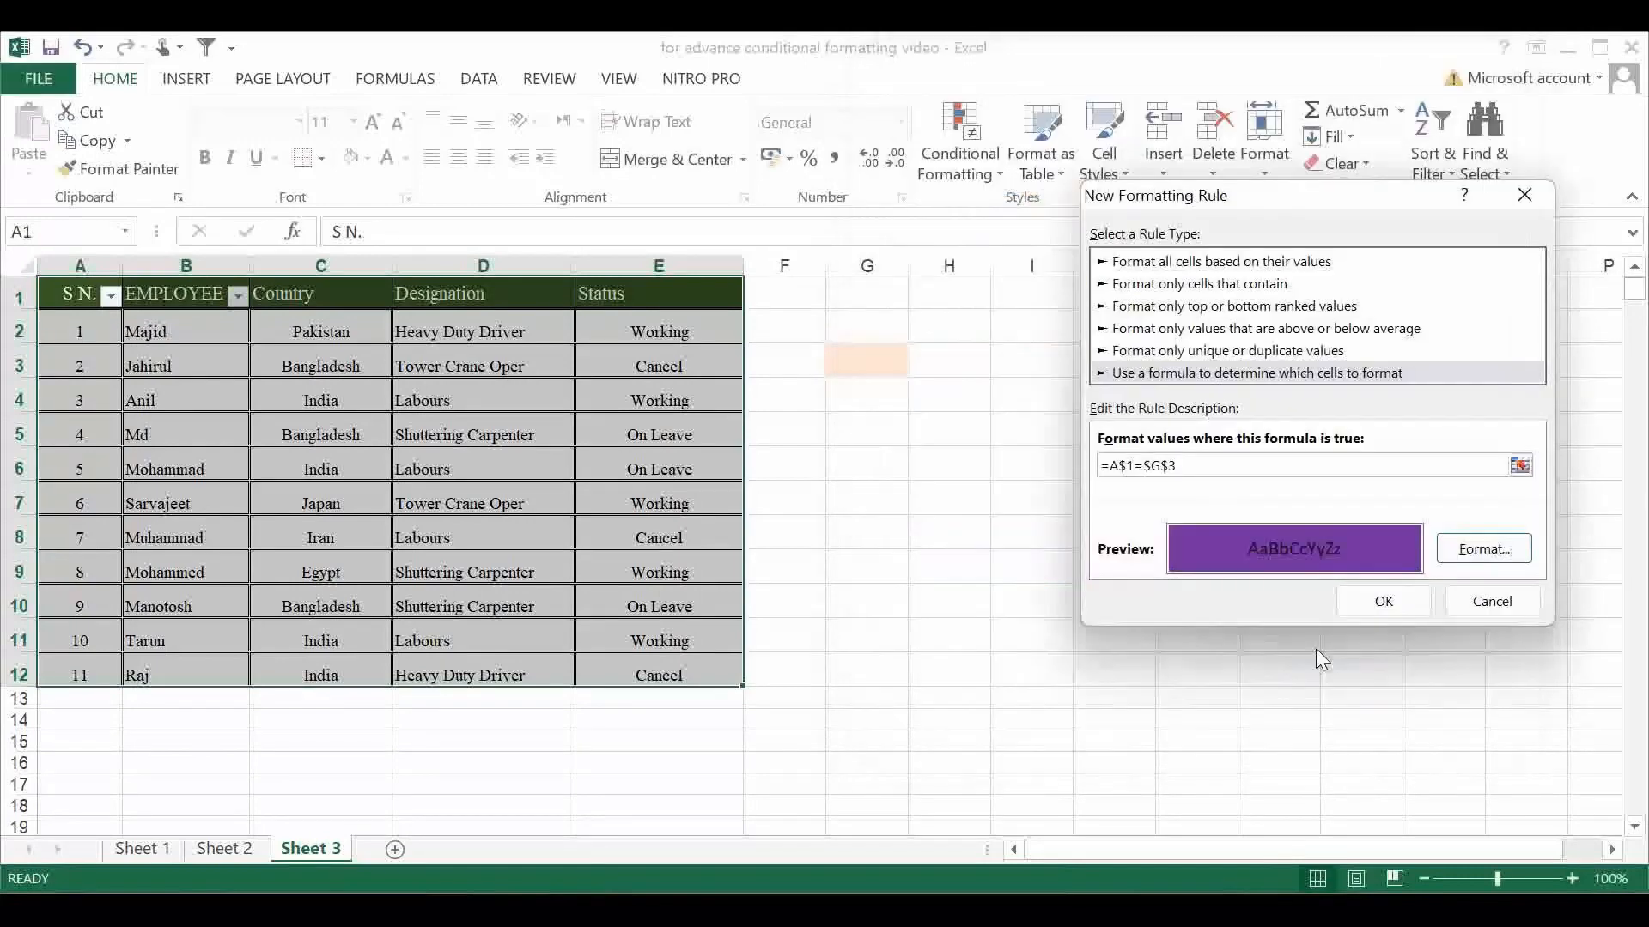
pyautogui.click(1377, 601)
# Test the column highlighting by choosing S N. and then EMPLOYEE from the drop-down list in G3.
pyautogui.click(868, 356)
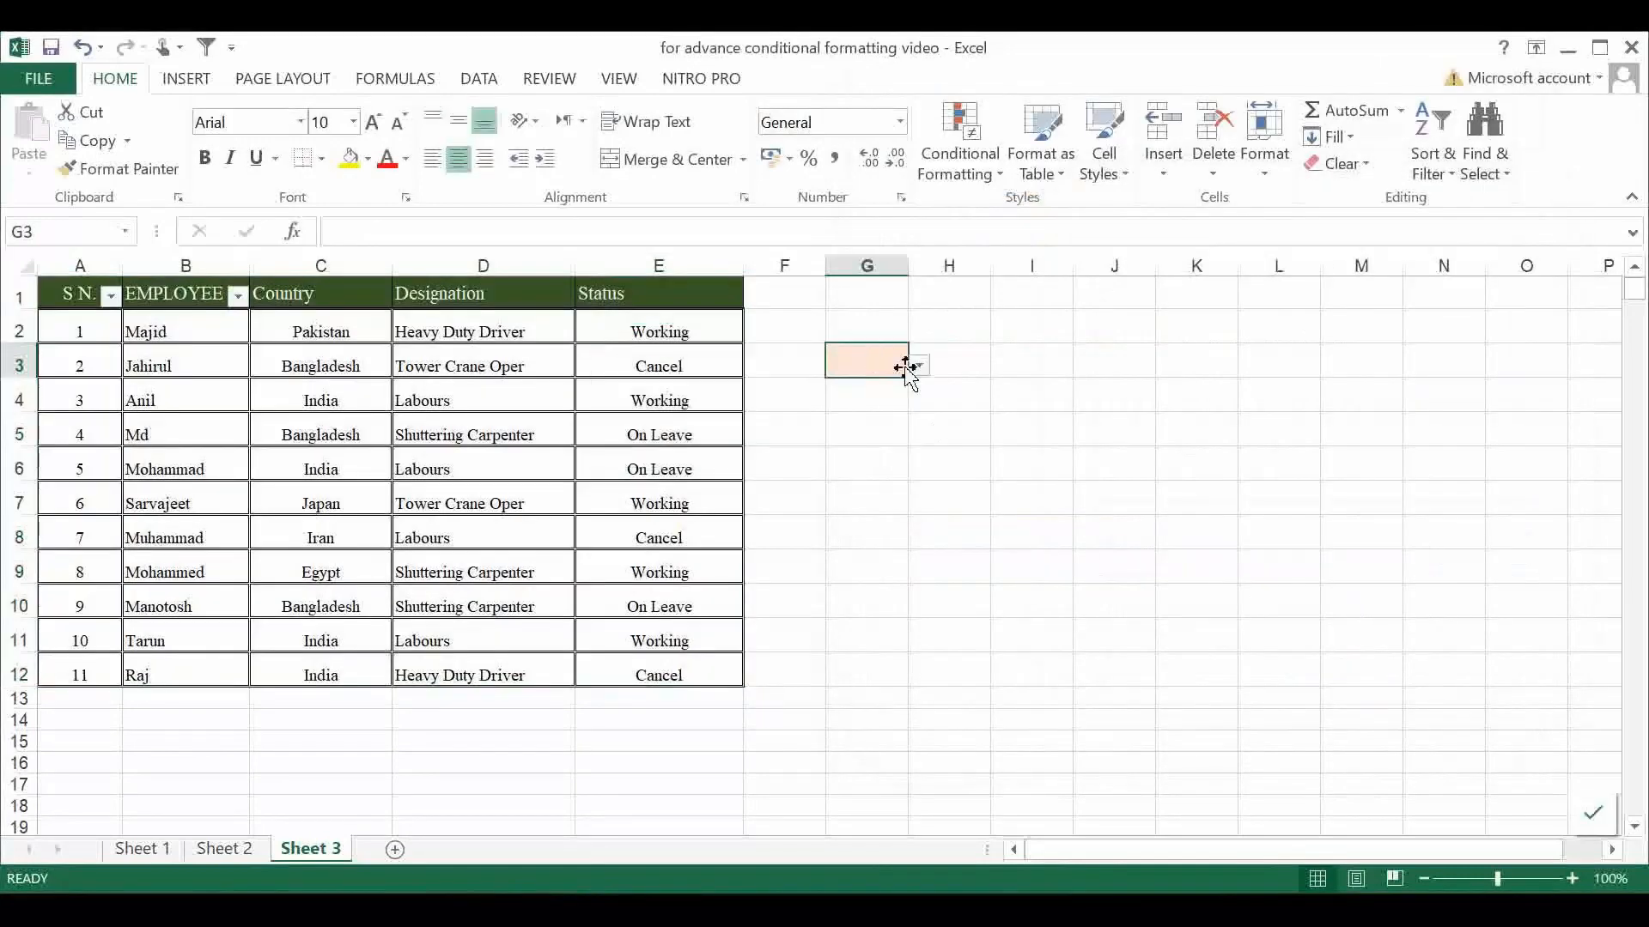
pyautogui.click(919, 365)
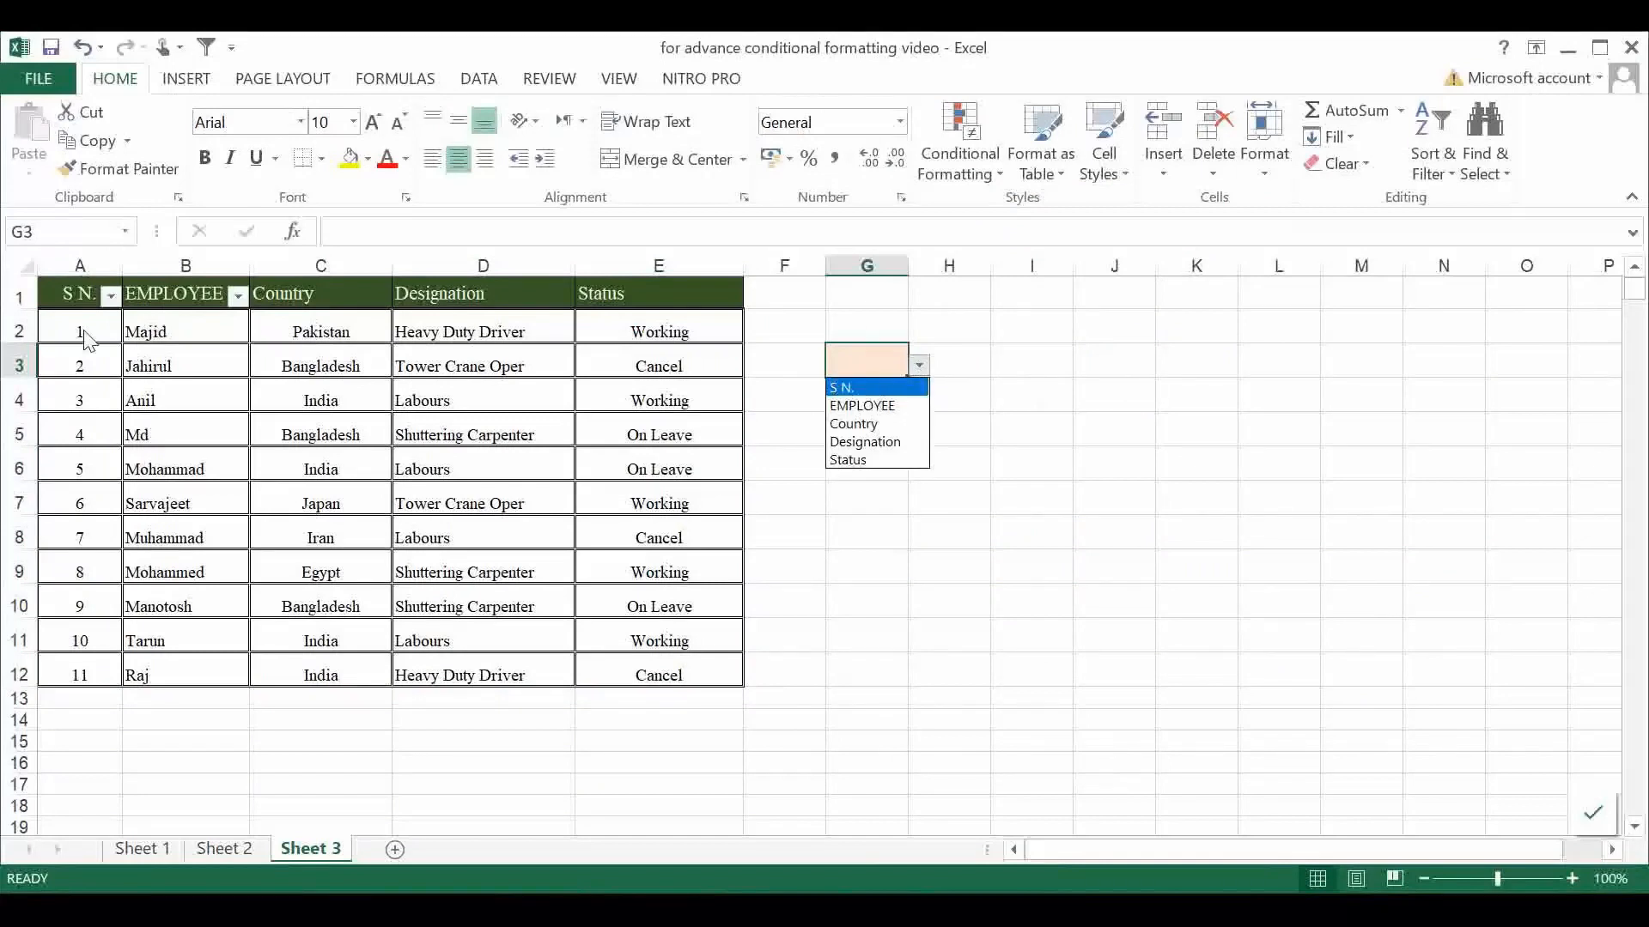
pyautogui.click(878, 386)
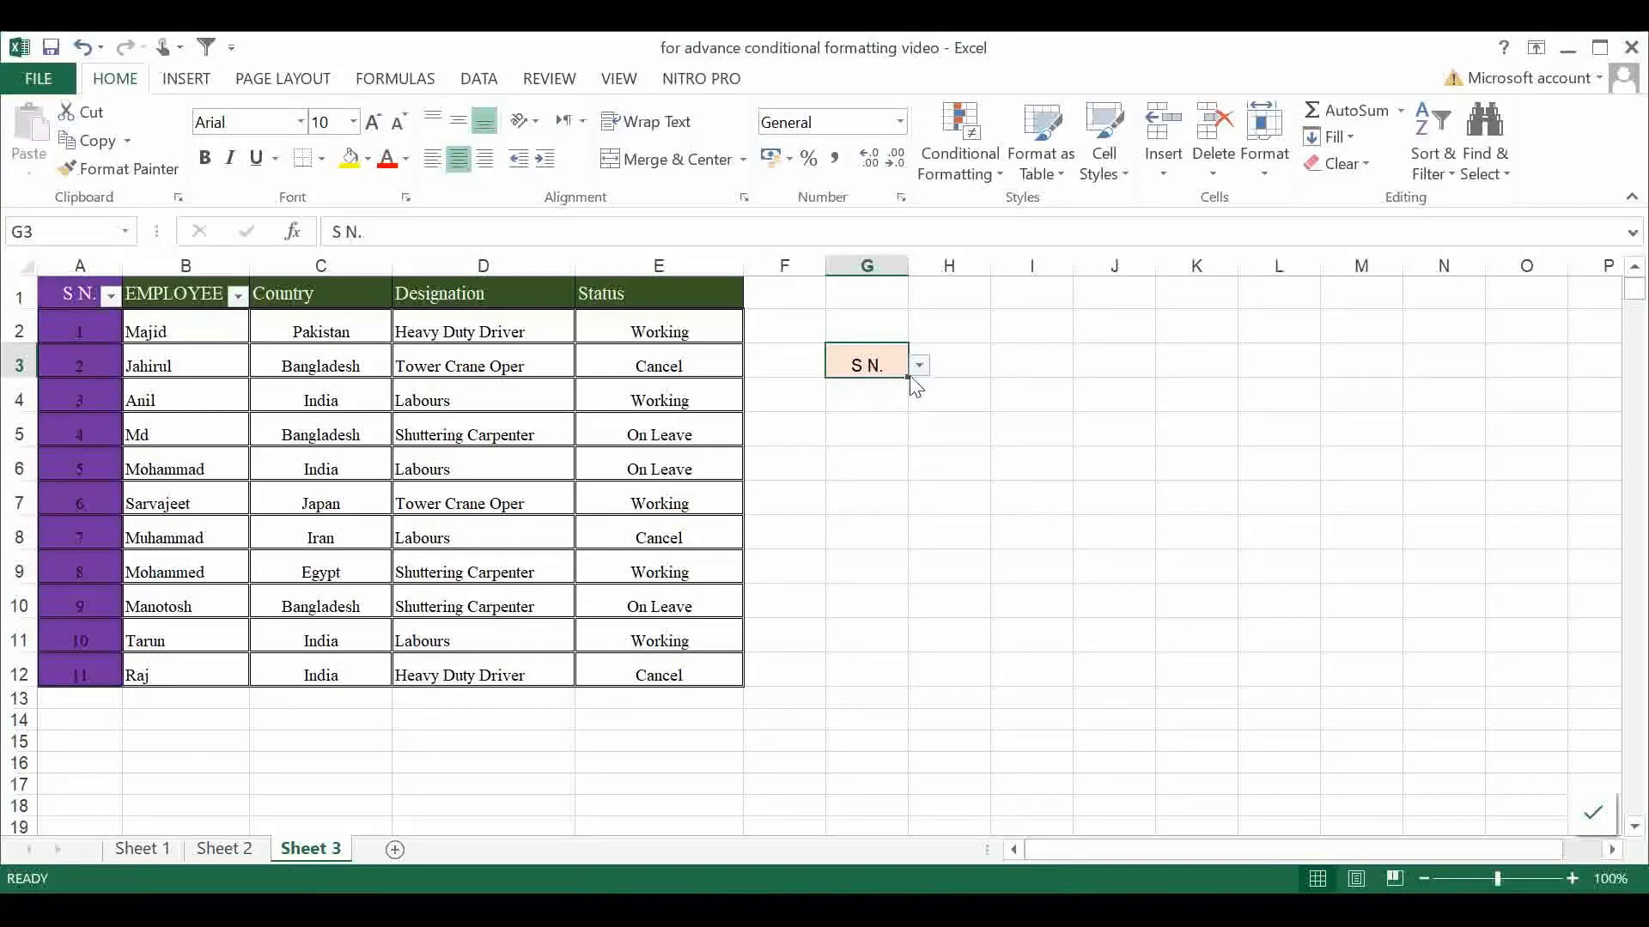
pyautogui.click(919, 366)
pyautogui.click(884, 407)
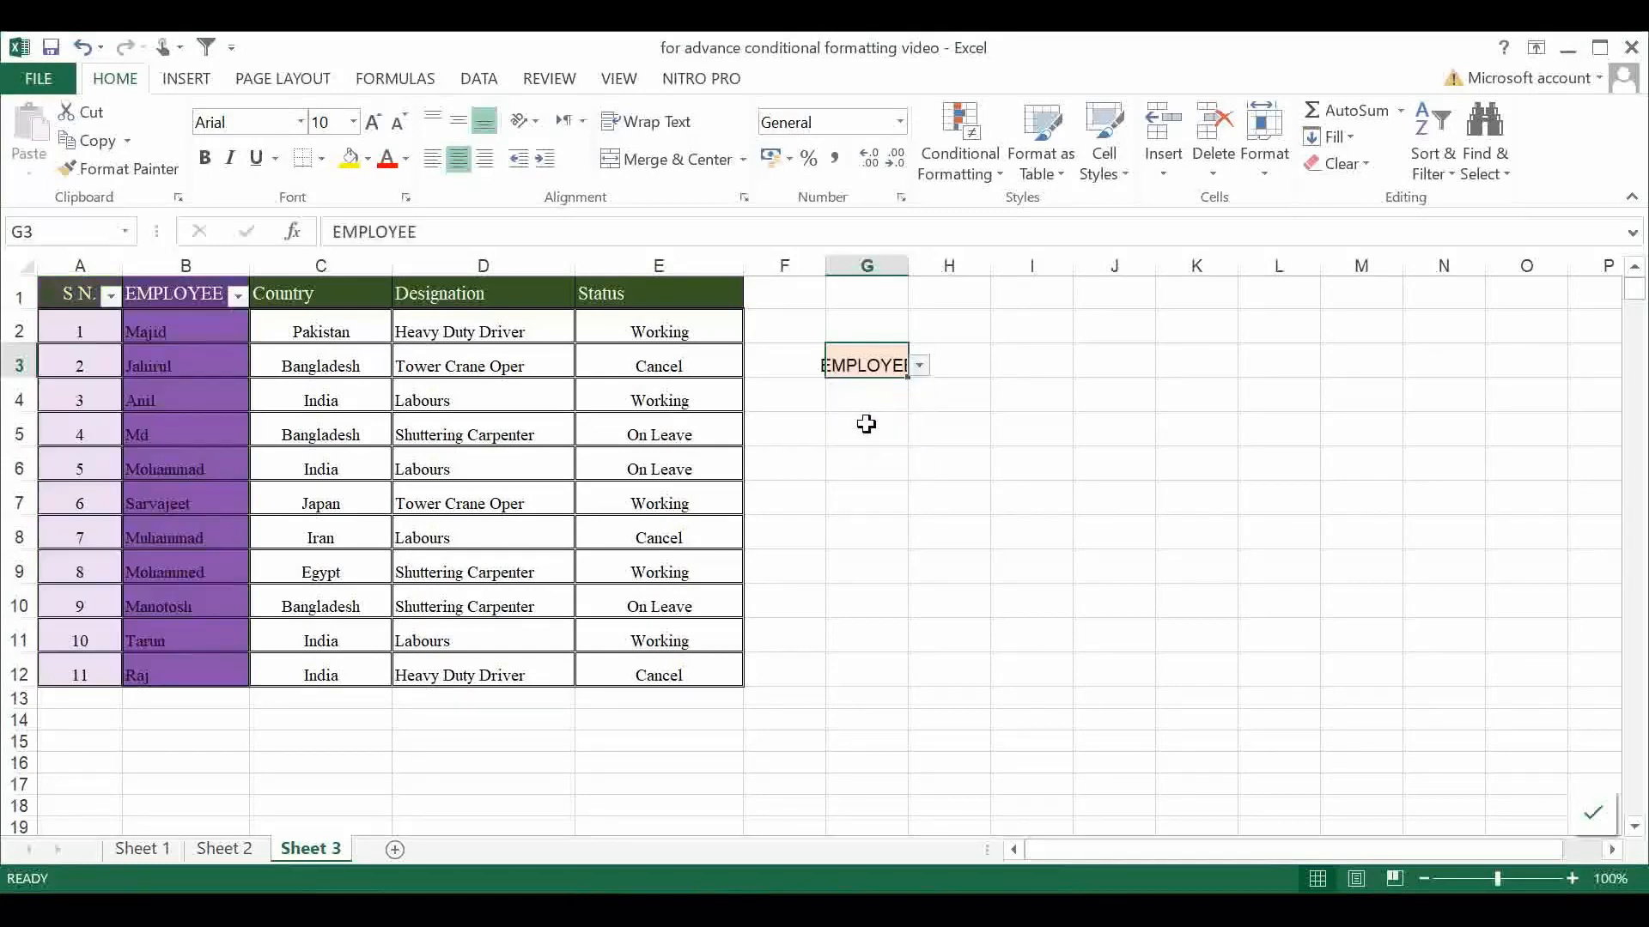